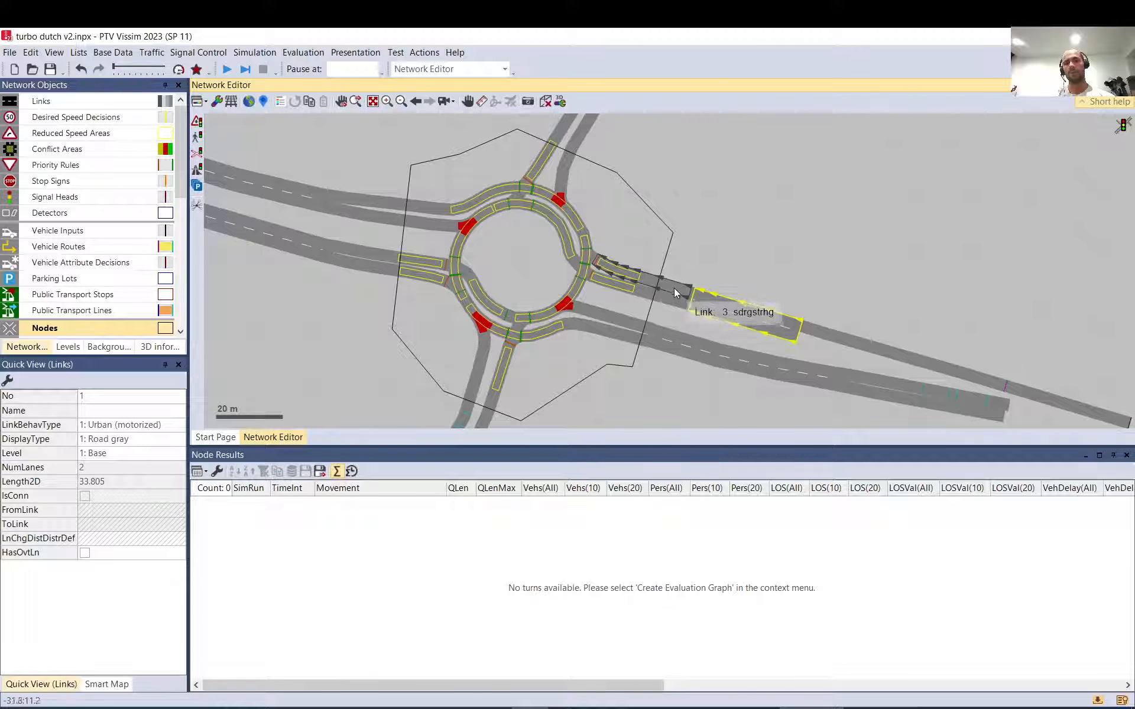
{"action": "left_click", "coordinate": [650, 309]}
{"action": "mouse_move", "coordinate": [650, 308]}
{"action": "left_mouse_down"}
{"action": "mouse_move", "coordinate": [713, 305]}
{"action": "mouse_move", "coordinate": [649, 322]}
{"action": "left_mouse_up"}
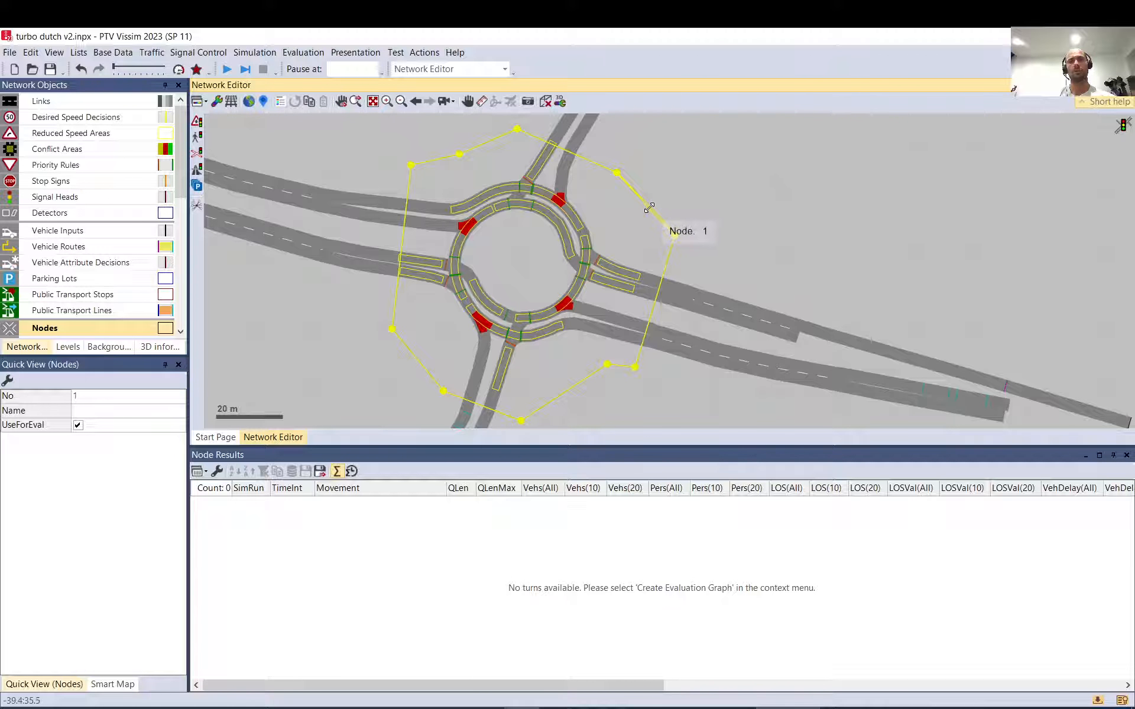
{"action": "right_click", "coordinate": [593, 295], "text": "ctrl"}
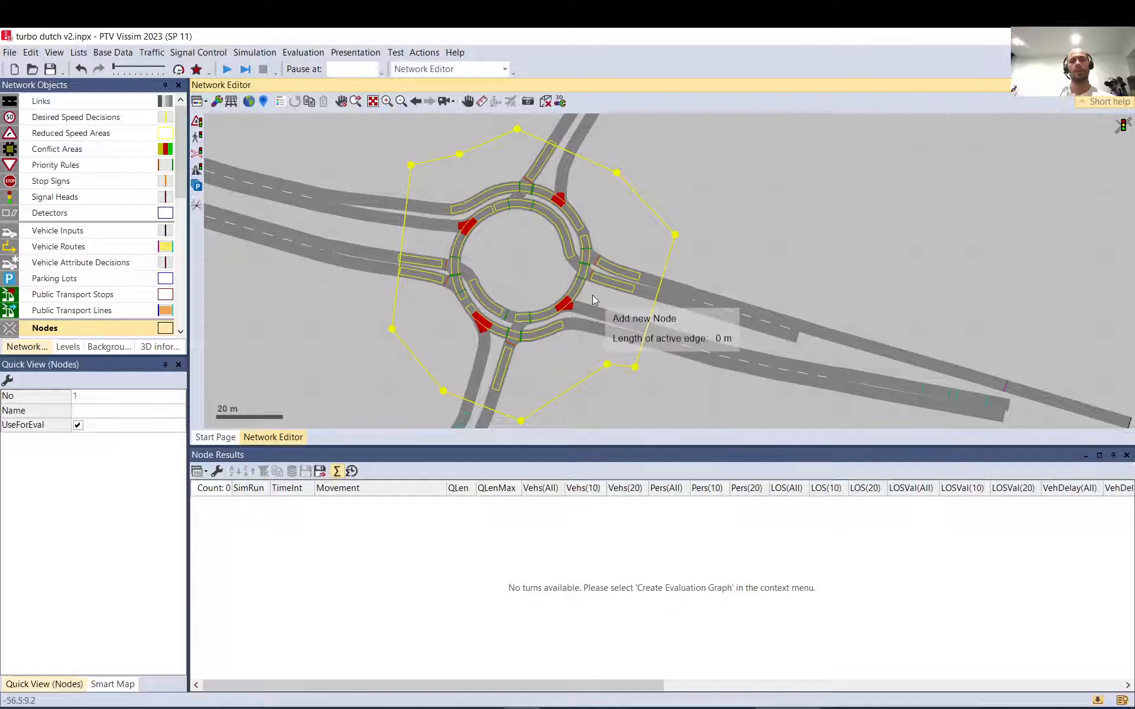
{"action": "left_click", "coordinate": [547, 276]}
{"action": "left_click", "coordinate": [550, 237]}
{"action": "left_click", "coordinate": [598, 222]}
{"action": "double_click", "coordinate": [631, 247]}
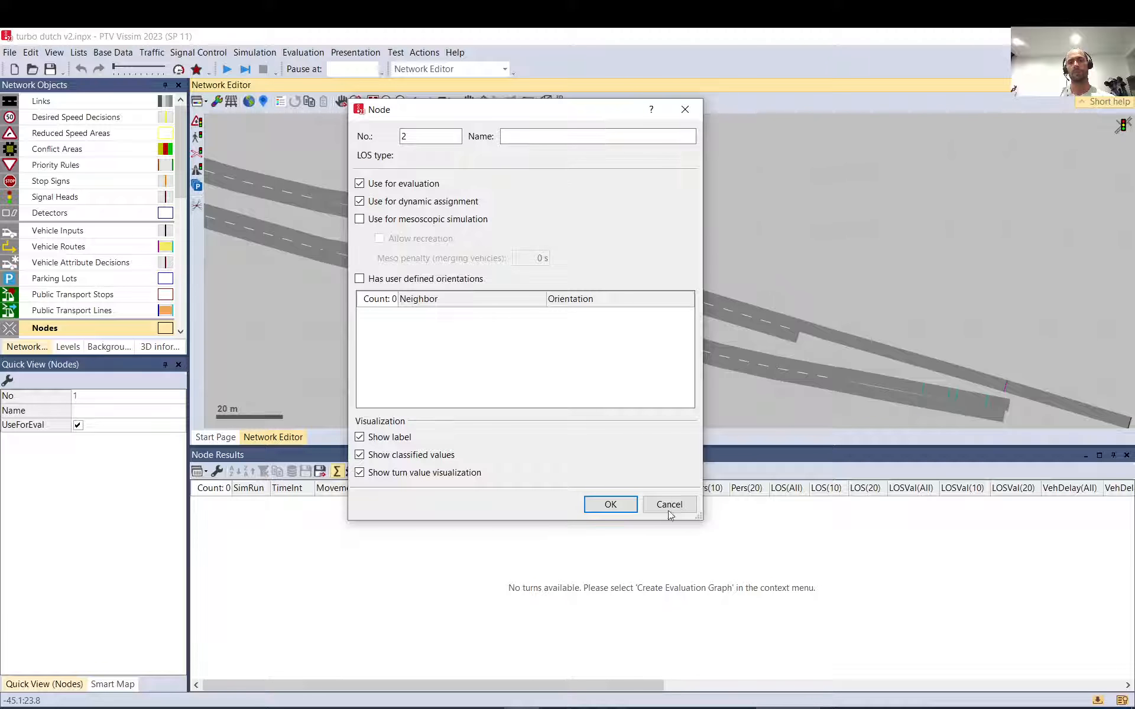
{"action": "left_click", "coordinate": [667, 504]}
- Select the existing node enclosing the roundabout and examine the extent of its boundary
{"action": "scroll", "coordinate": [530, 302], "scroll_direction": "down", "scroll_amount": 2}
{"action": "left_click", "coordinate": [660, 281]}
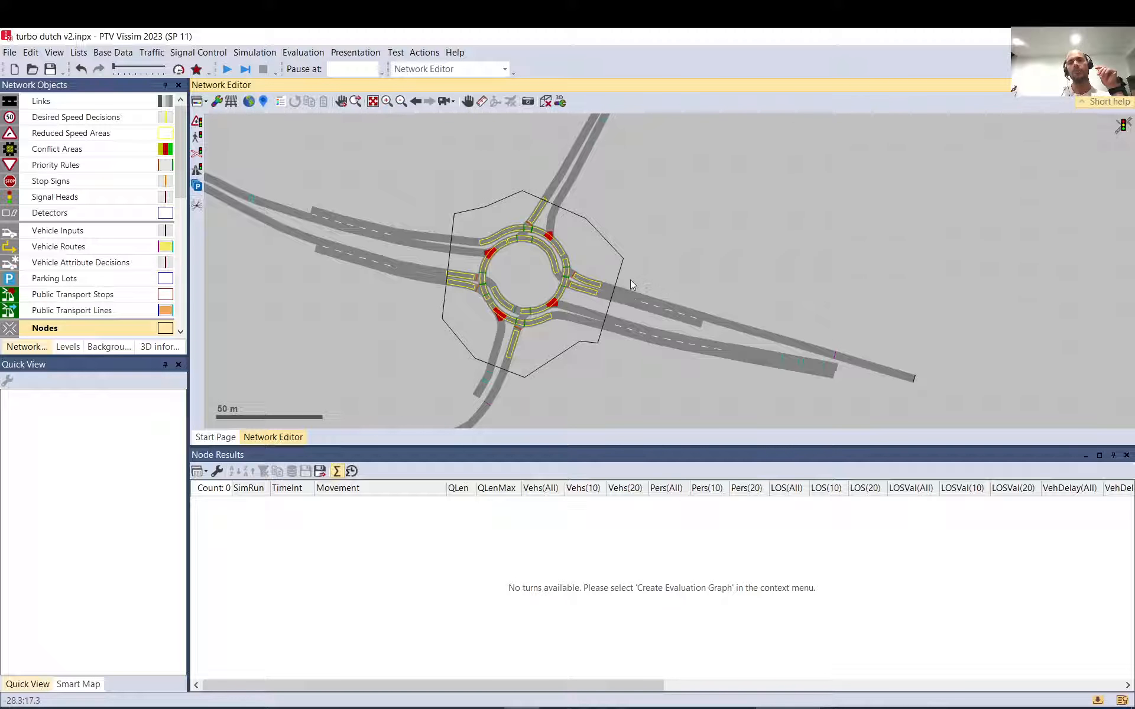
{"action": "left_click", "coordinate": [582, 226]}
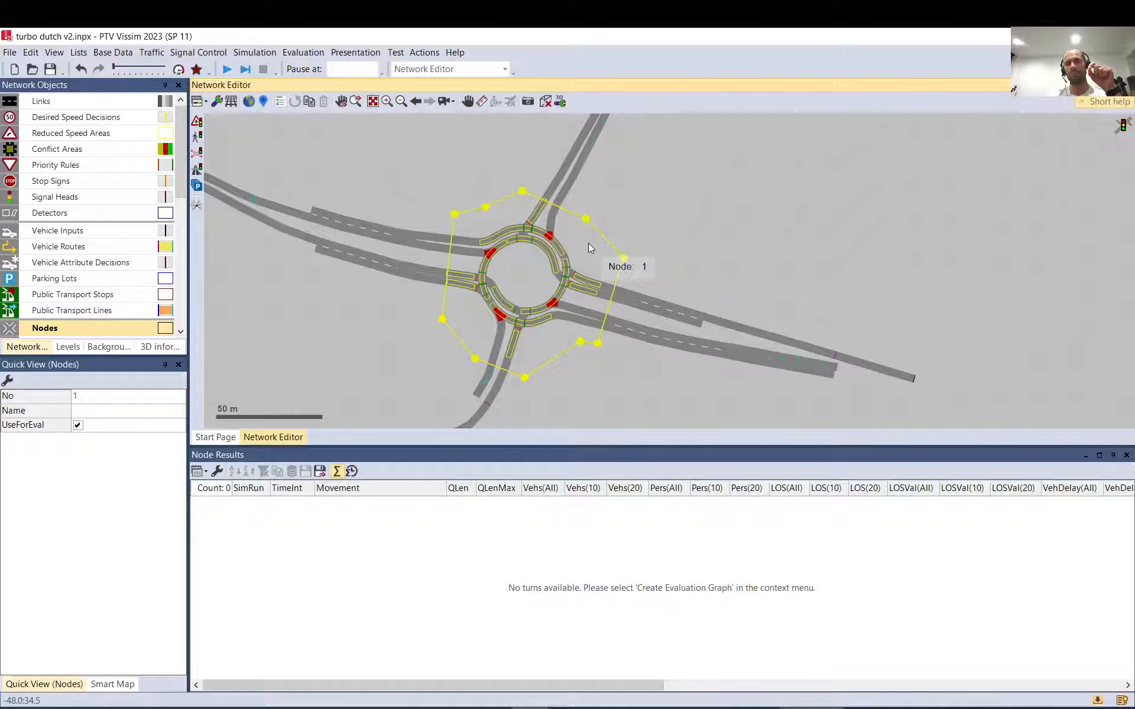
{"action": "left_click", "coordinate": [630, 214]}
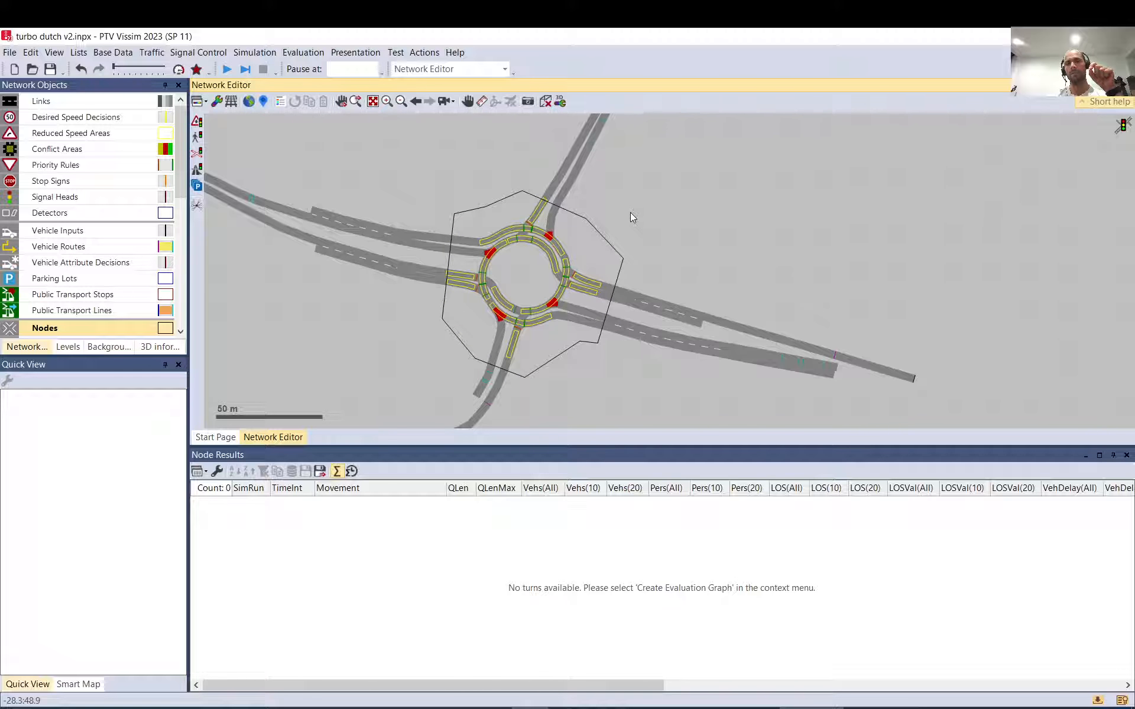
{"action": "left_click", "coordinate": [586, 246]}
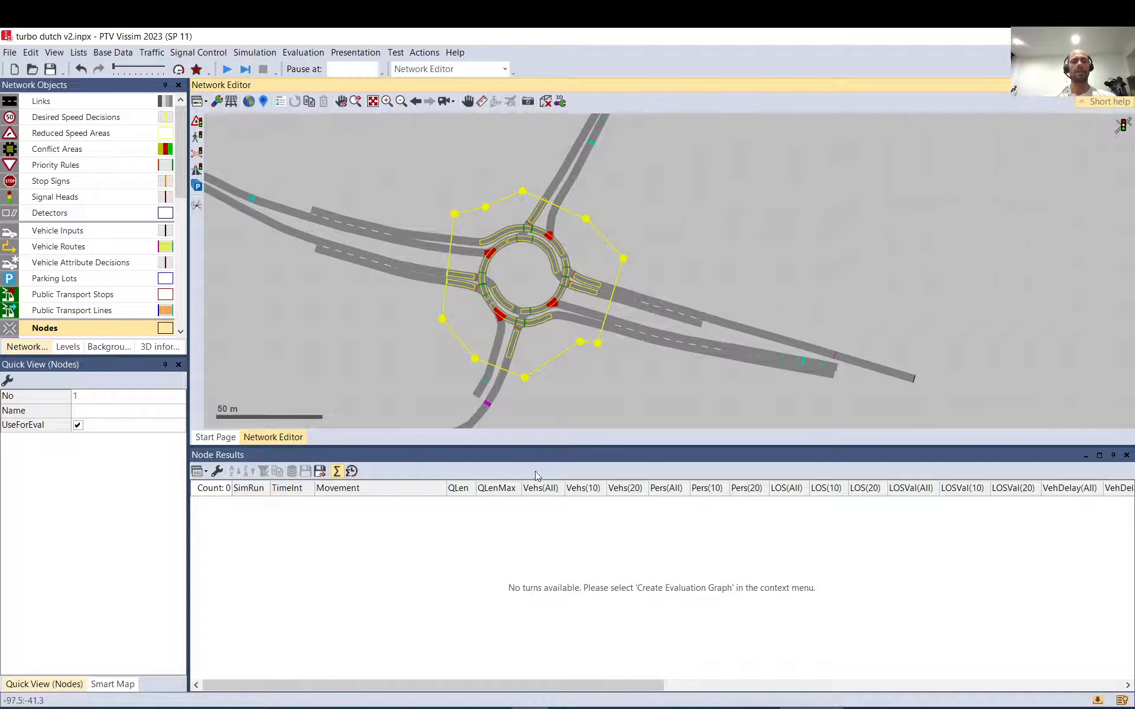
- Switch to Excel and examine the warm-up, peak and cool-off period options with their descriptions on Sheet1
{"action": "left_click", "coordinate": [360, 708]}
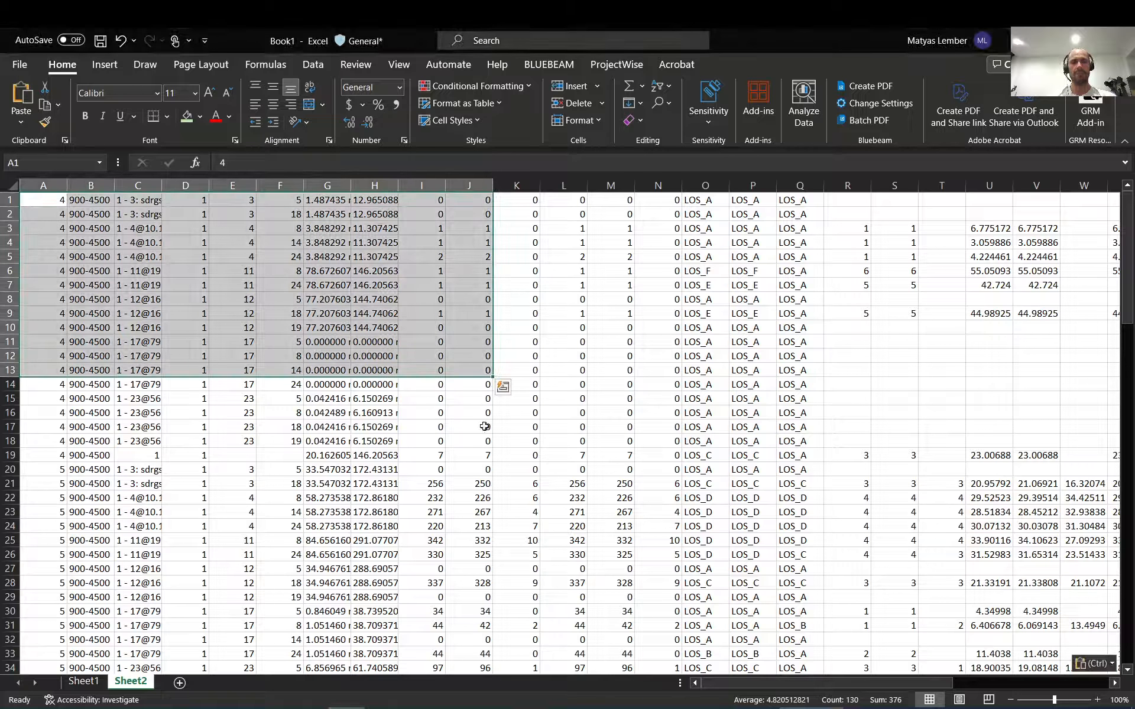
{"action": "left_click", "coordinate": [90, 688]}
{"action": "left_click", "coordinate": [294, 258]}
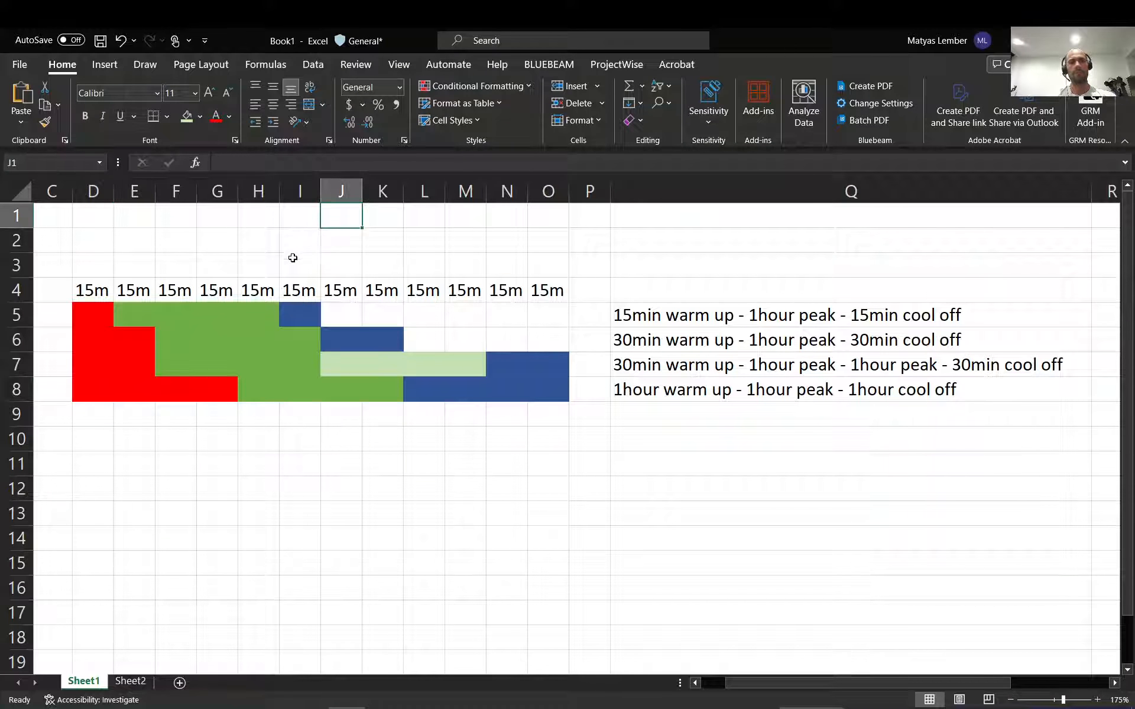
{"action": "left_click_drag", "start_coordinate": [91, 311], "coordinate": [837, 393]}
{"action": "left_click", "coordinate": [96, 314]}
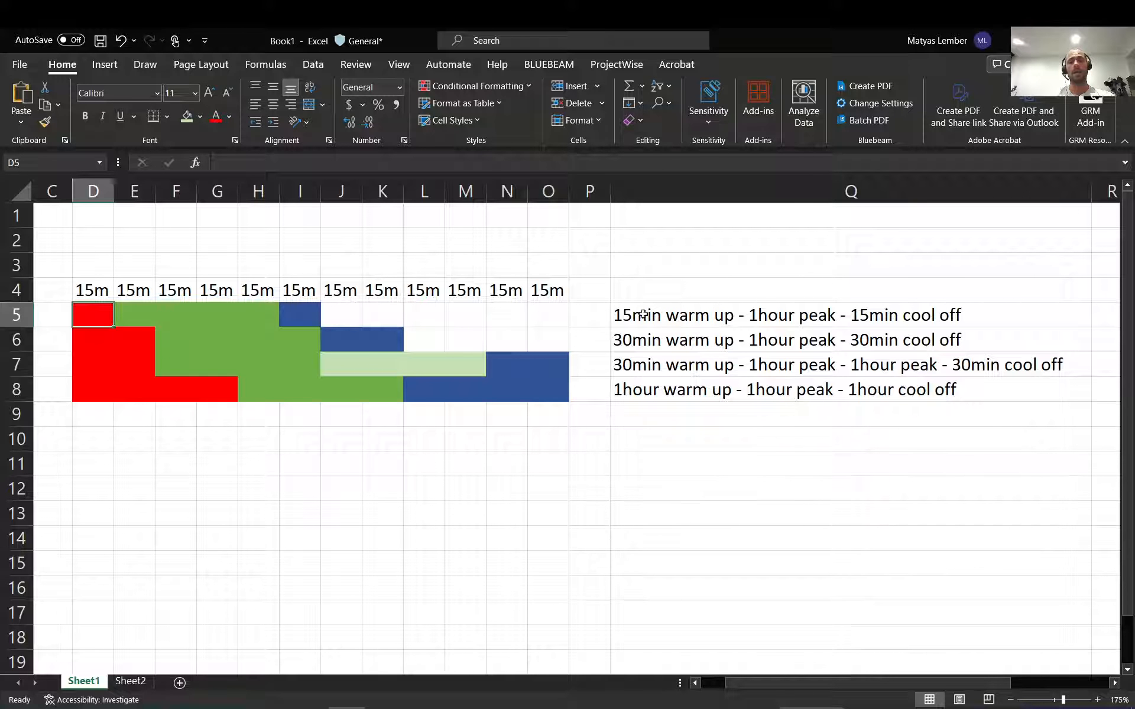
{"action": "left_click_drag", "start_coordinate": [643, 314], "coordinate": [651, 388]}
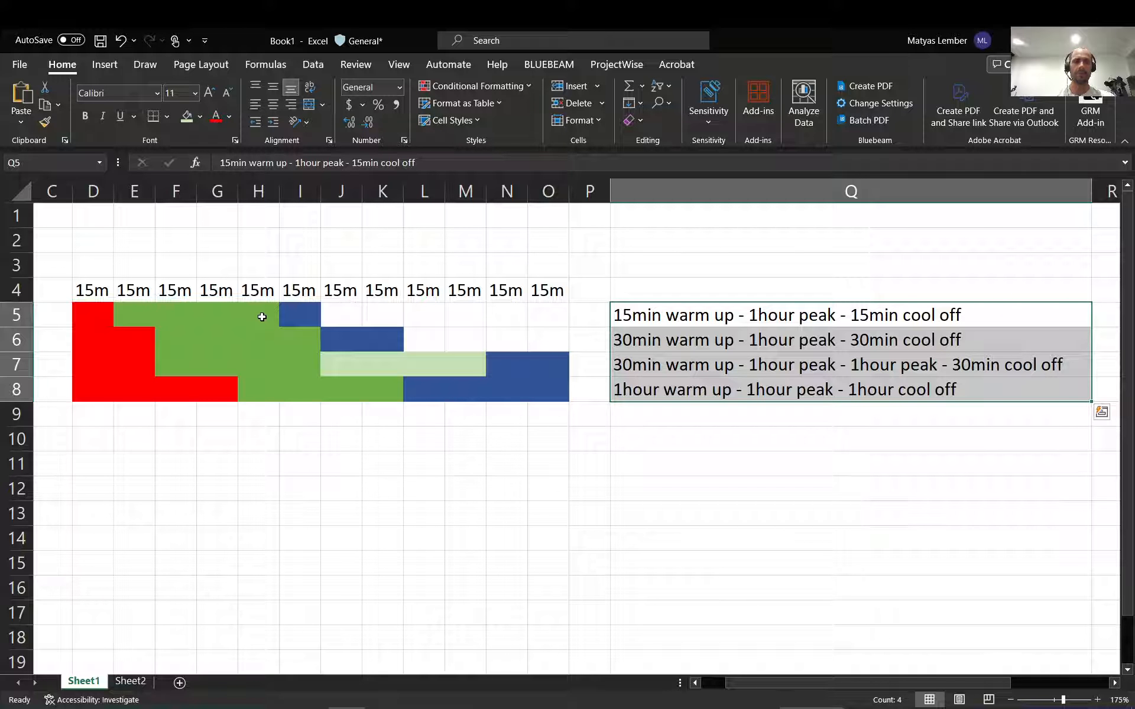
- Compare the first scheme's peak hour with the warm-up blocks of the other schemes in the 15-minute timeline
{"action": "left_click_drag", "start_coordinate": [262, 317], "coordinate": [142, 312]}
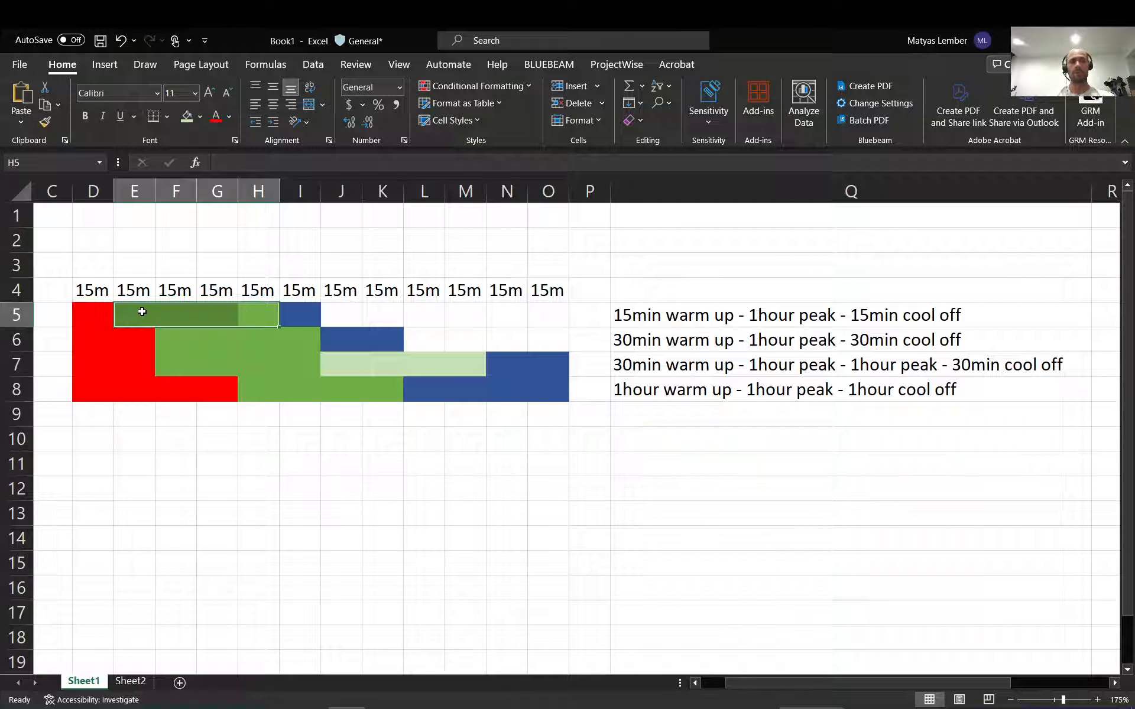
{"action": "left_click_drag", "start_coordinate": [131, 339], "coordinate": [96, 380]}
{"action": "left_click_drag", "start_coordinate": [129, 335], "coordinate": [101, 363]}
{"action": "left_click_drag", "start_coordinate": [221, 393], "coordinate": [98, 391]}
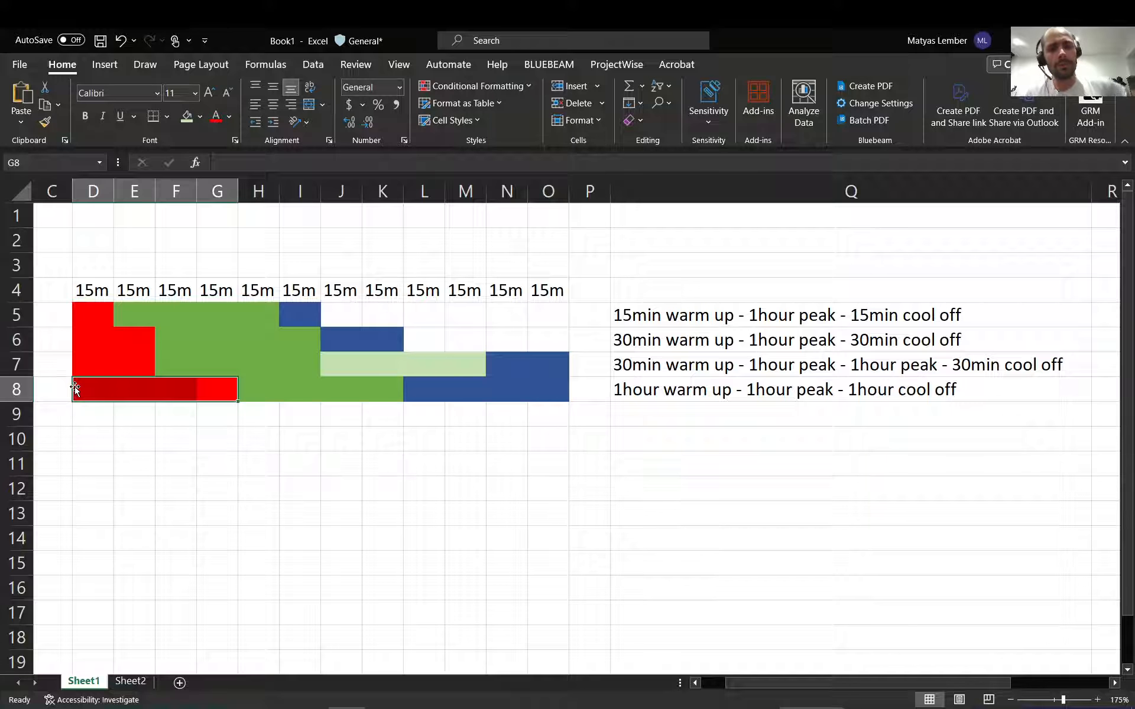
{"action": "left_click_drag", "start_coordinate": [91, 390], "coordinate": [206, 390]}
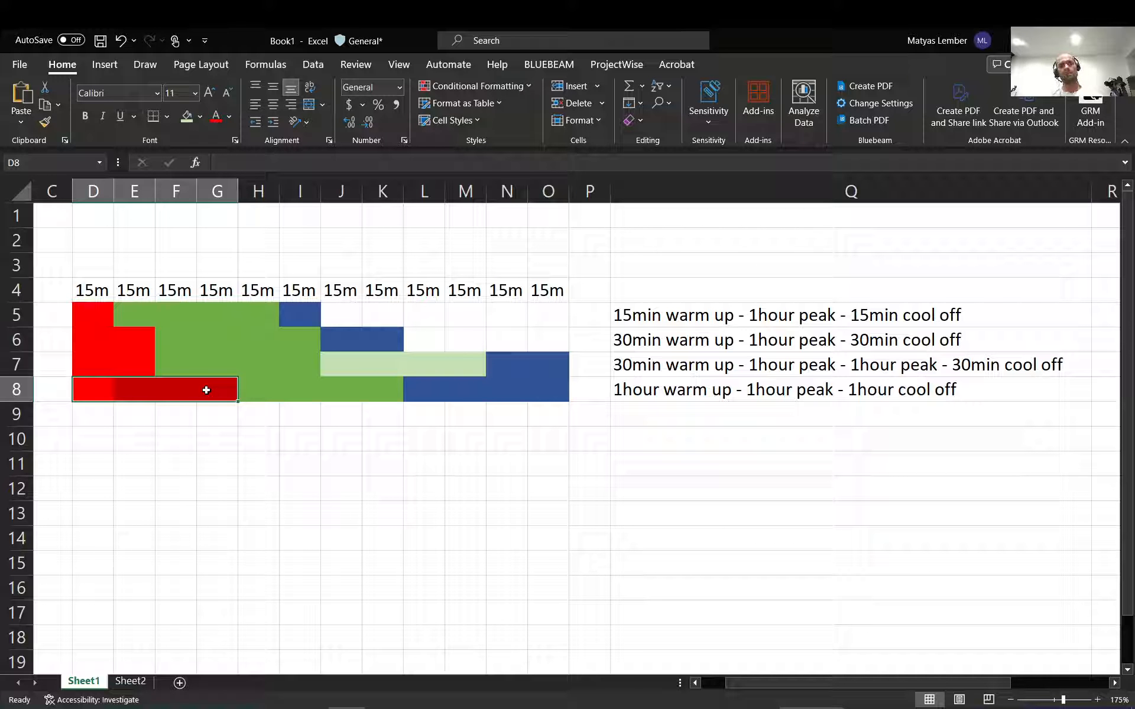
{"action": "left_click_drag", "start_coordinate": [101, 386], "coordinate": [23, 398]}
{"action": "left_click", "coordinate": [65, 391]}
{"action": "scroll", "coordinate": [64, 391], "scroll_direction": "left", "scroll_amount": 1}
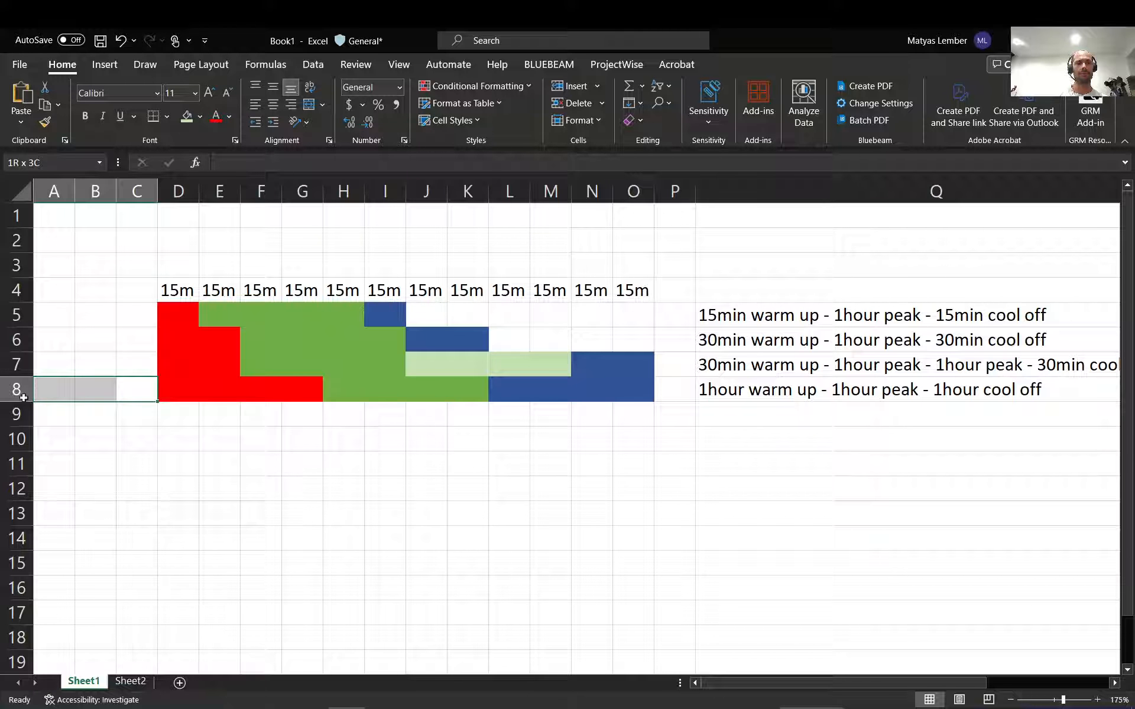
- Examine the peak-hour blocks in rows 7 and 5 of the timeline, 15-minute interval by interval
{"action": "left_click", "coordinate": [536, 394]}
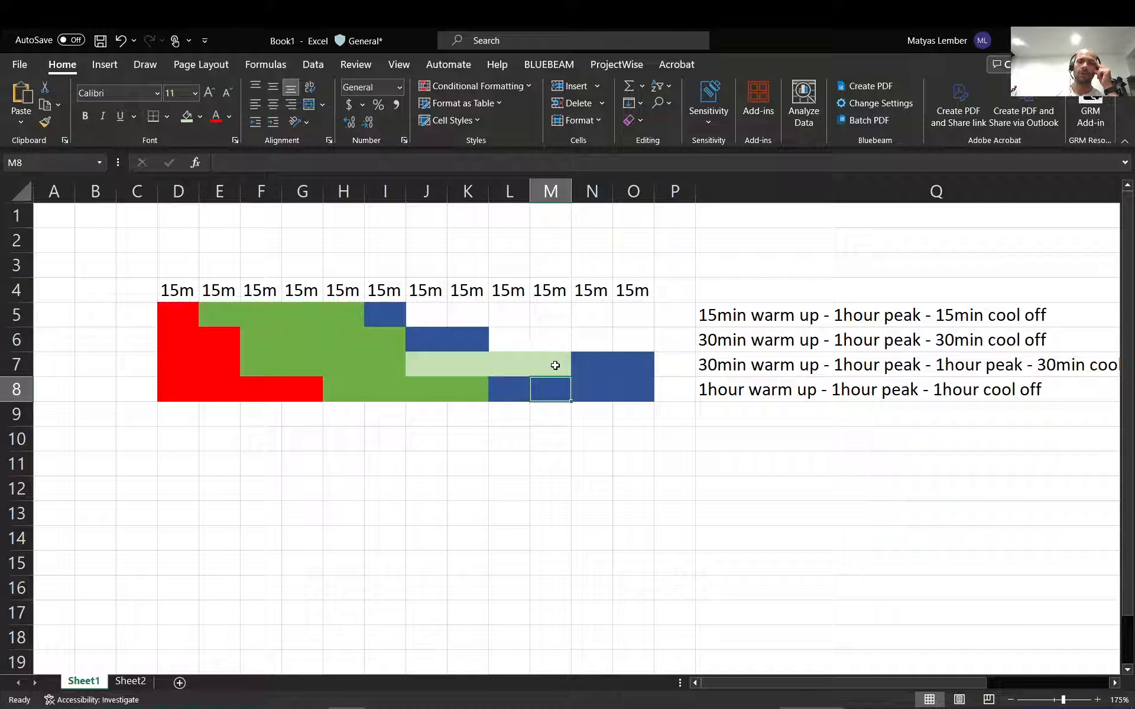
{"action": "left_click_drag", "start_coordinate": [556, 365], "coordinate": [382, 366]}
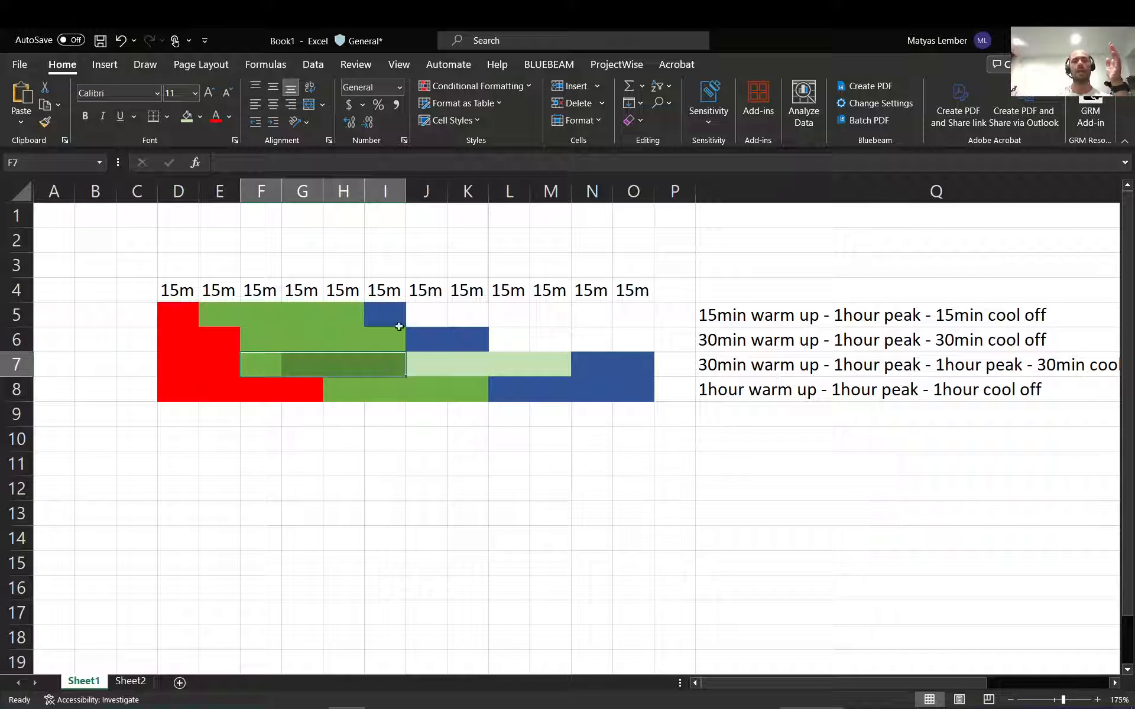
{"action": "left_click", "coordinate": [232, 315]}
{"action": "left_click", "coordinate": [271, 314]}
{"action": "left_click", "coordinate": [302, 313]}
{"action": "left_click", "coordinate": [349, 312]}
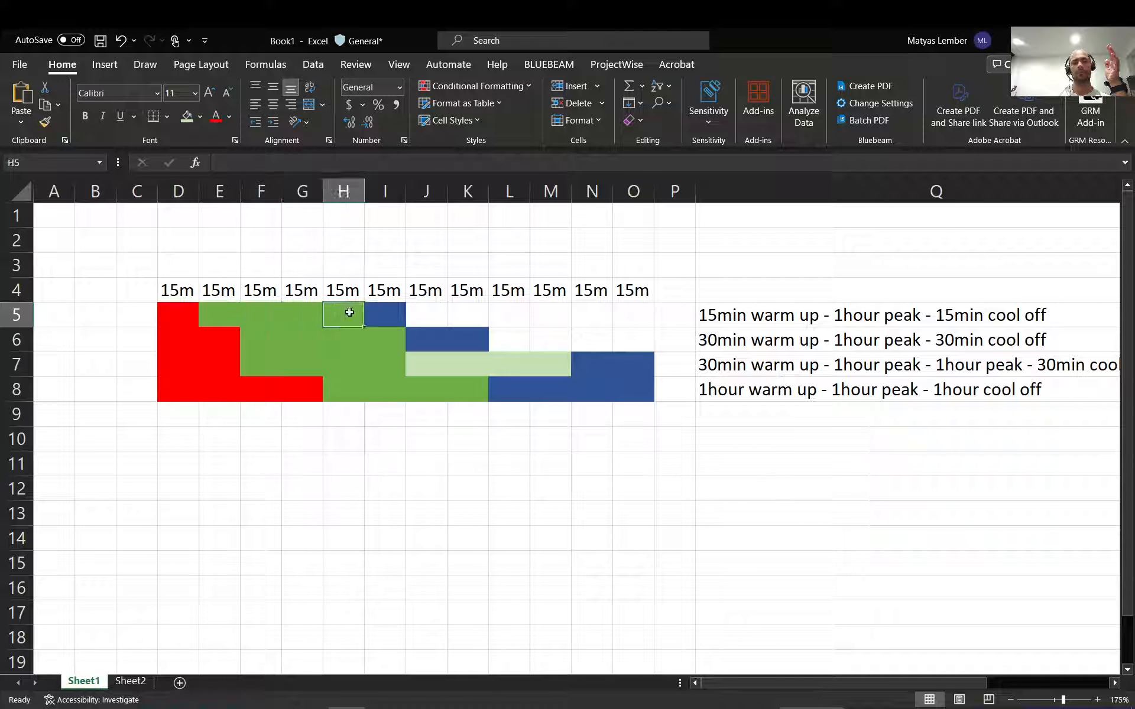
{"action": "left_click_drag", "start_coordinate": [219, 315], "coordinate": [338, 315]}
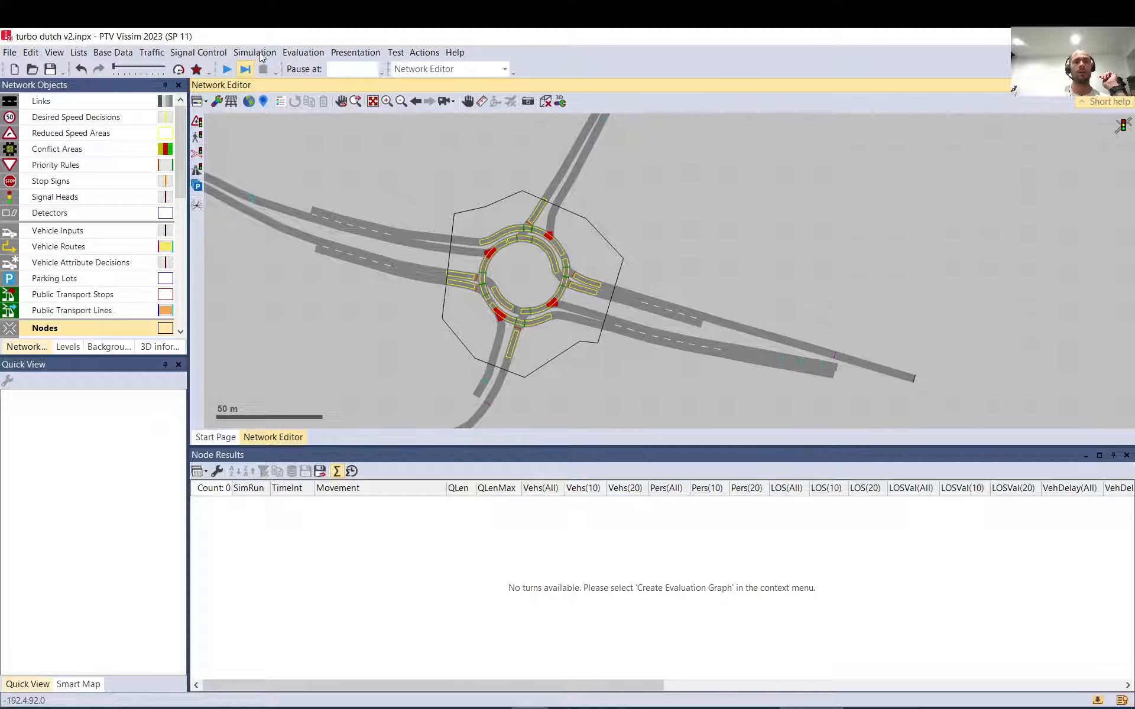
- Switch back to PTV Vissim and set the simulation period to 5400 s in the simulation parameters
{"action": "left_click", "coordinate": [254, 52]}
{"action": "left_click", "coordinate": [304, 87]}
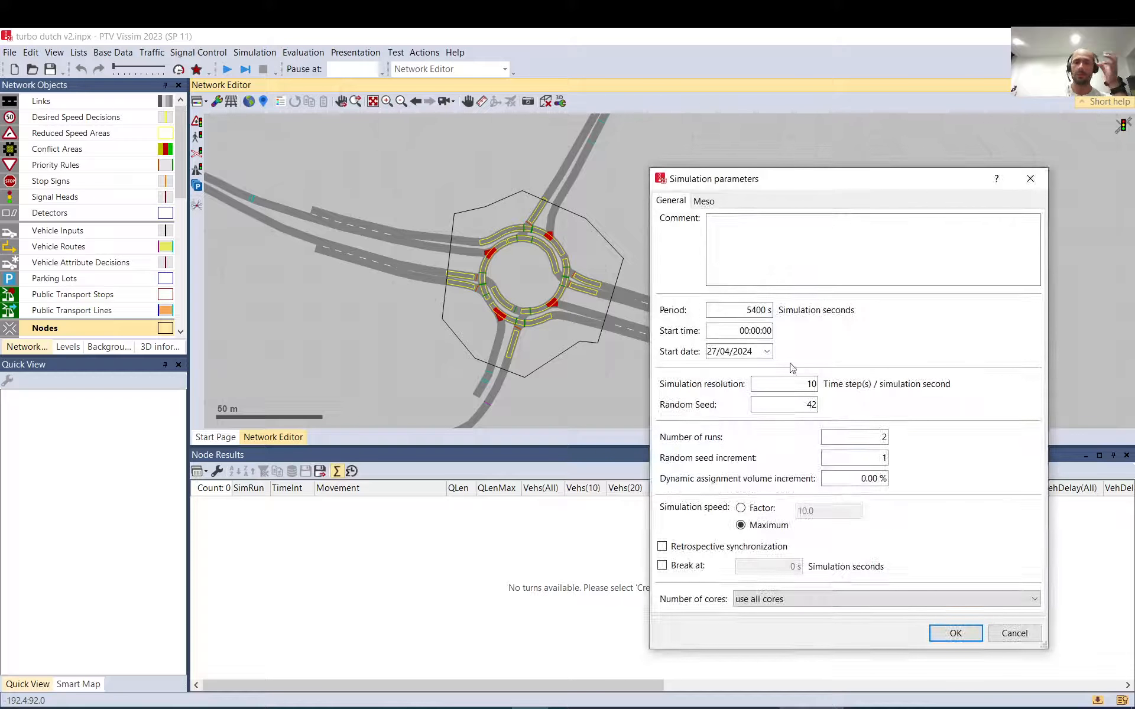
{"action": "left_click", "coordinate": [755, 310]}
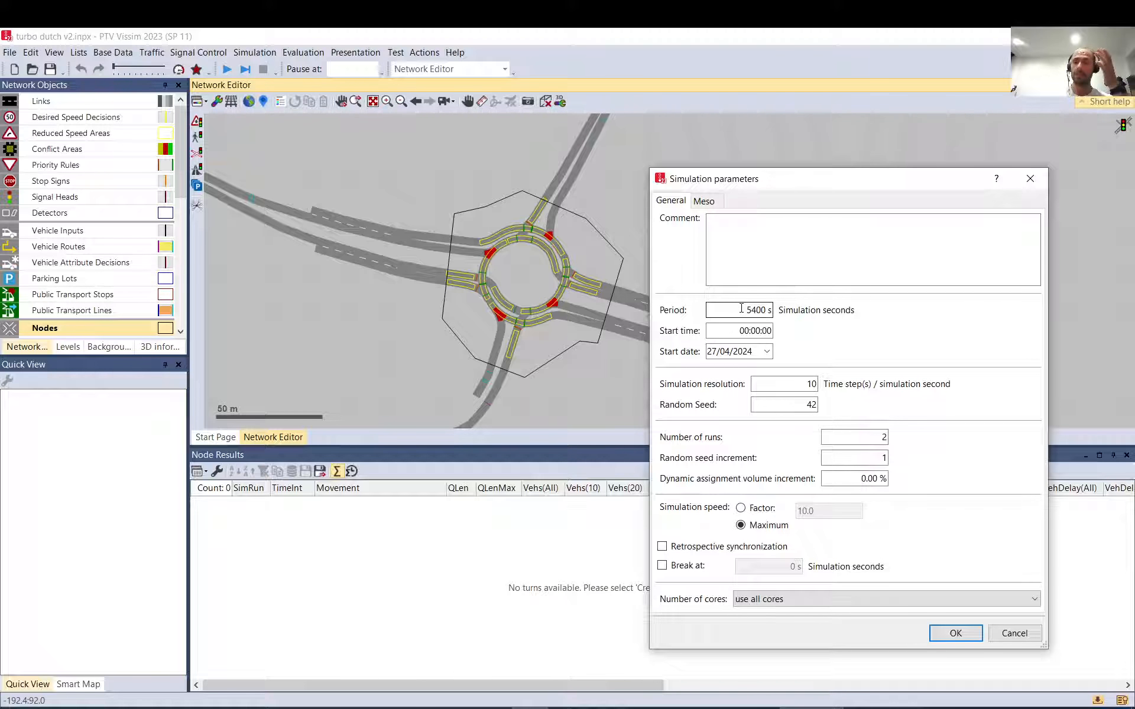
{"action": "left_click_drag", "start_coordinate": [746, 309], "coordinate": [775, 310]}
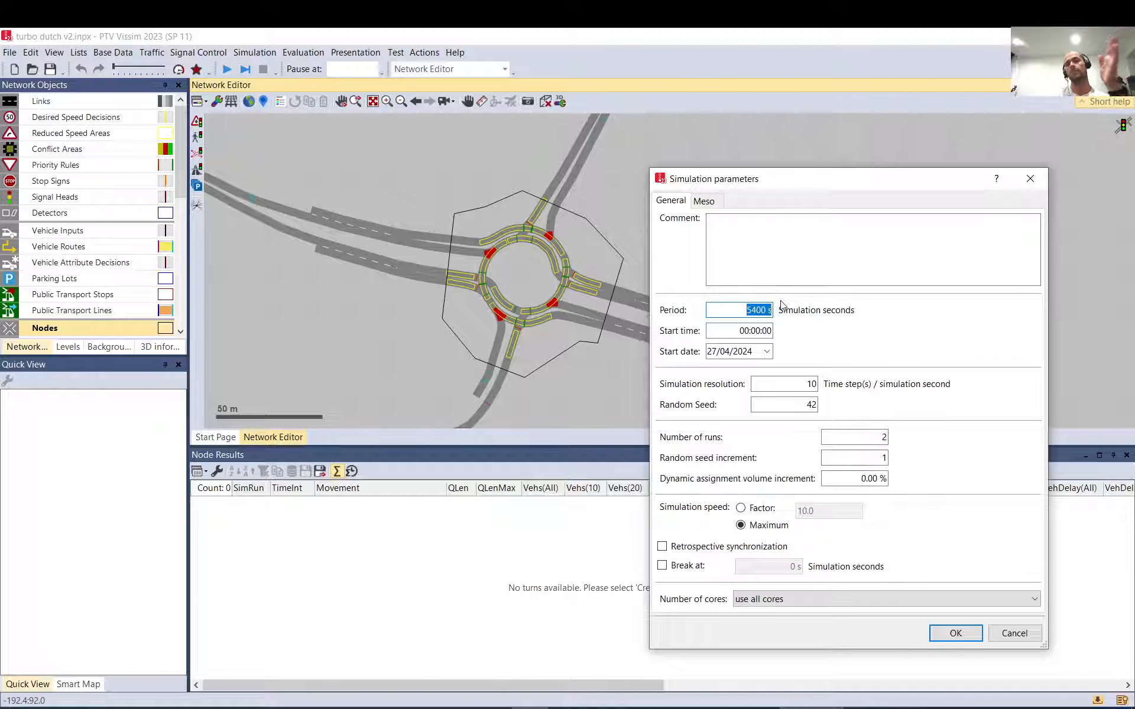
{"action": "type", "text": "900+"}
{"action": "type", "text": "35"}
{"action": "type", "text": "00+900"}
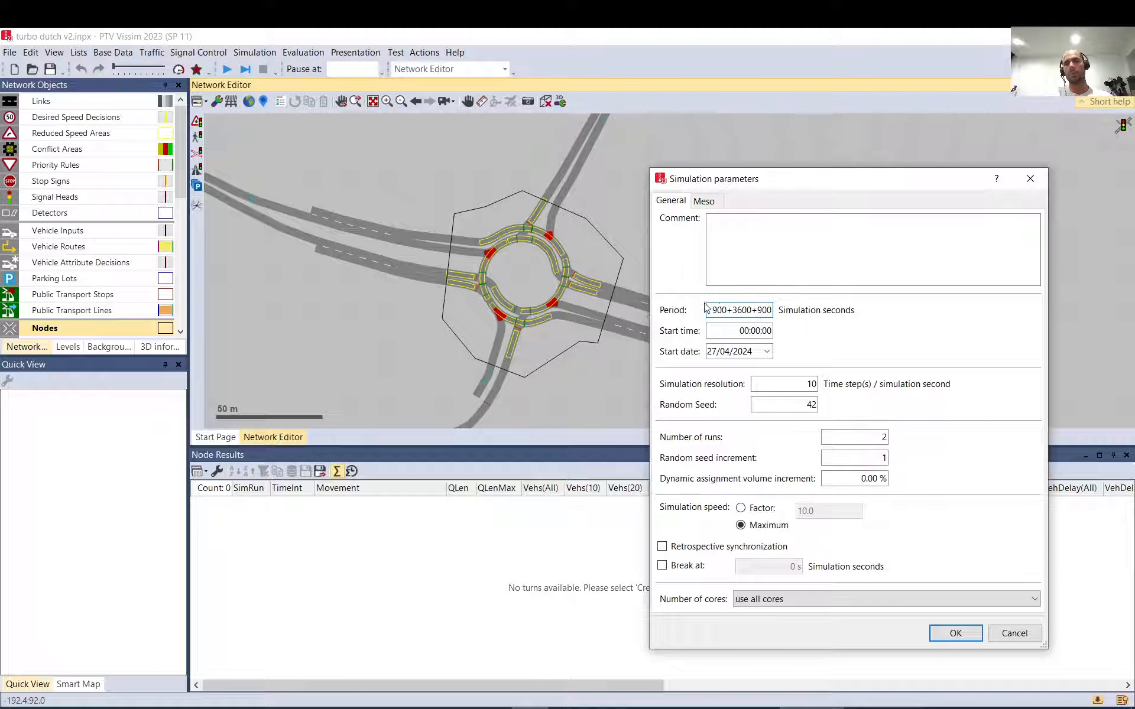
{"action": "left_click_drag", "start_coordinate": [712, 308], "coordinate": [873, 323]}
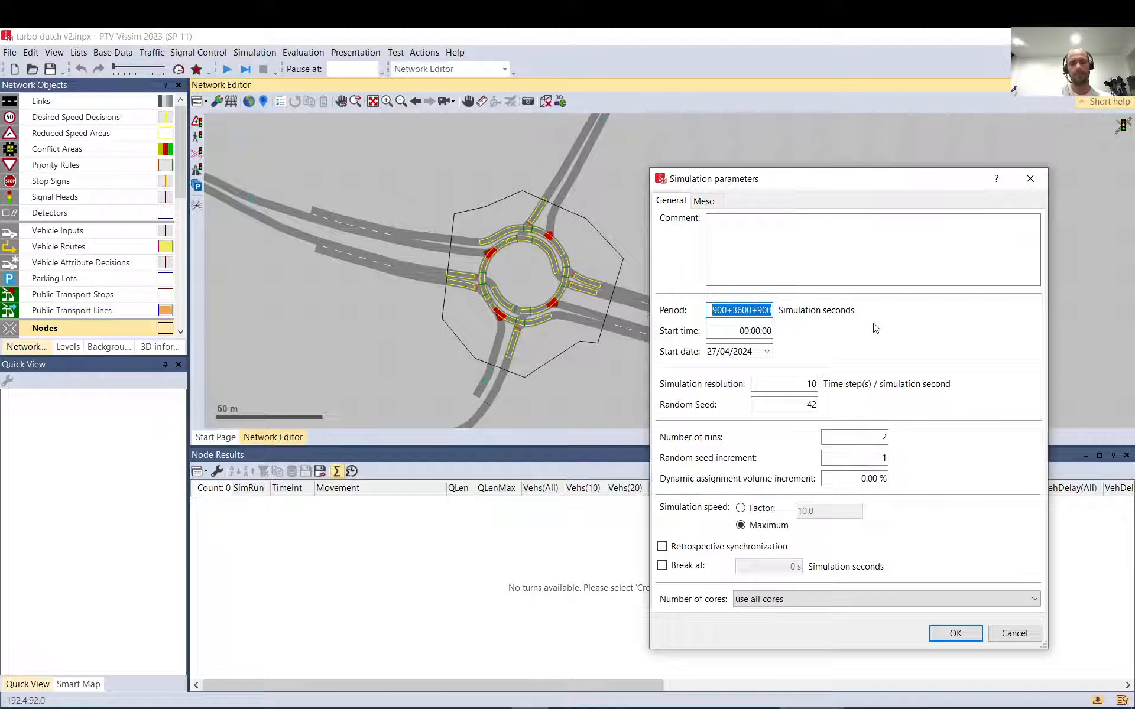
{"action": "type", "text": "5400"}
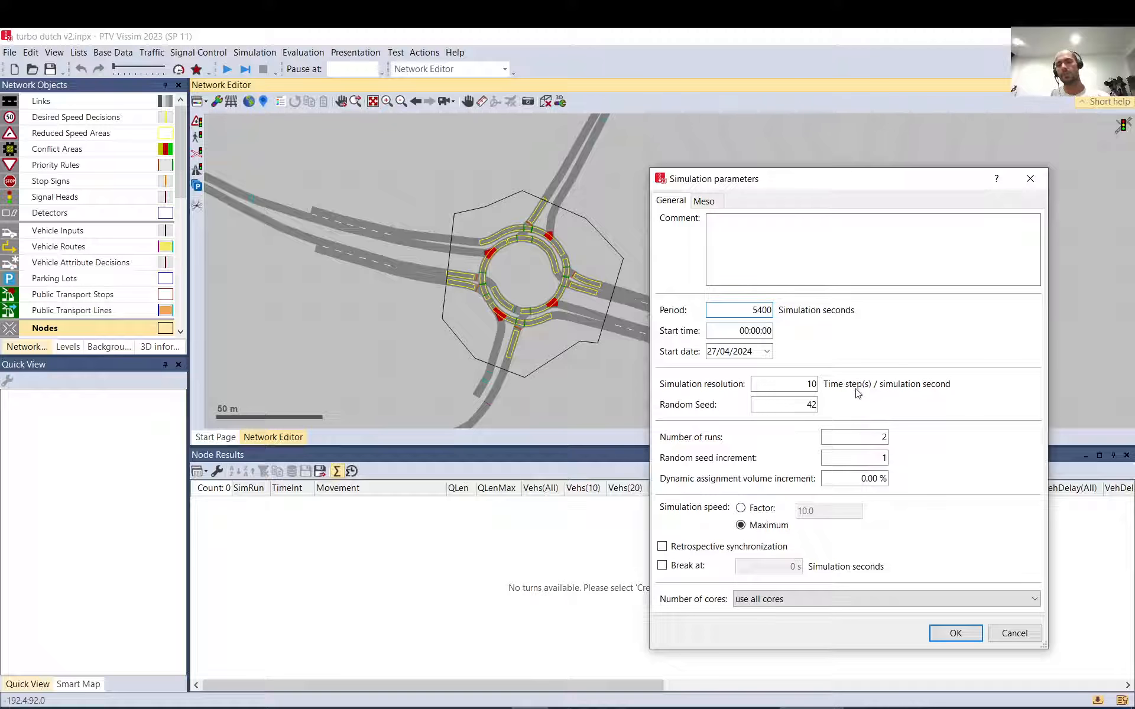
- Check the number of simulation runs and try a random seed increment of 10
{"action": "left_click_drag", "start_coordinate": [862, 438], "coordinate": [937, 447]}
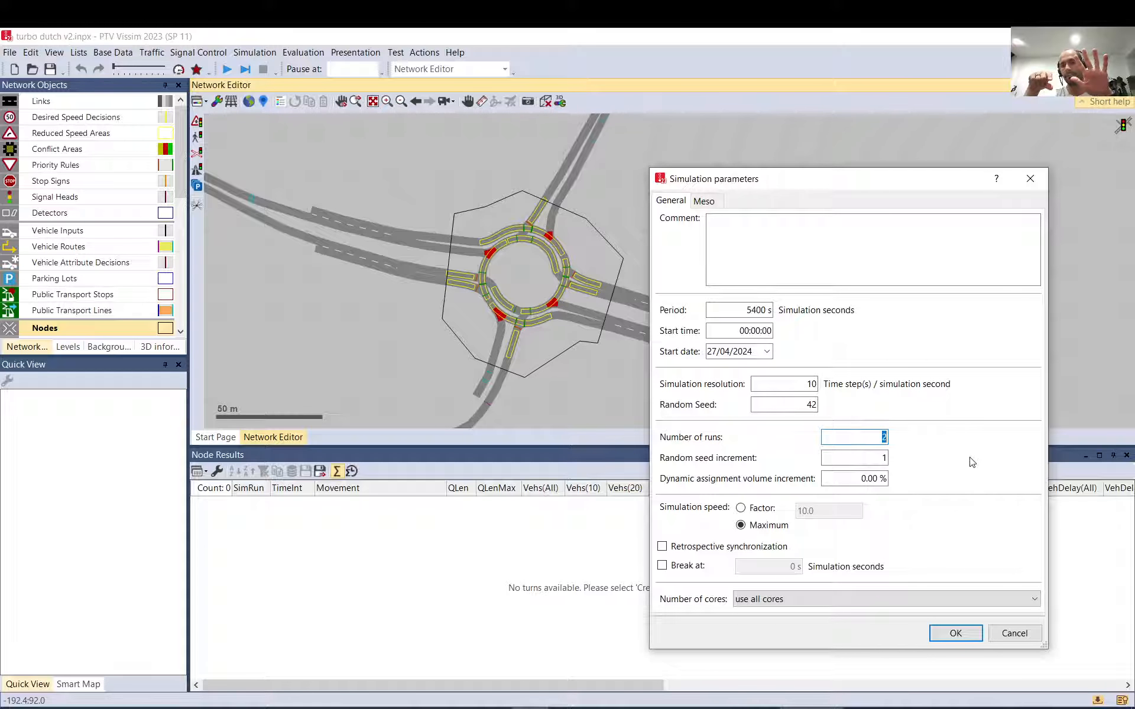
{"action": "key", "text": "Tab"}
{"action": "double_click", "coordinate": [884, 459]}
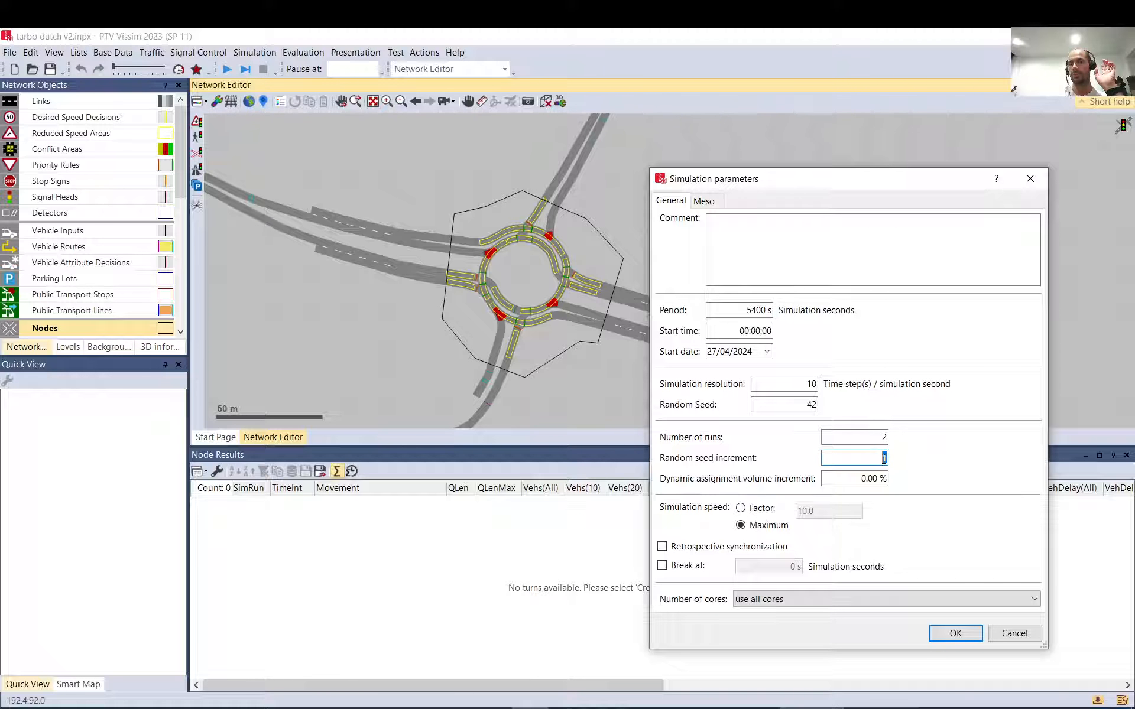
{"action": "left_click", "coordinate": [884, 459]}
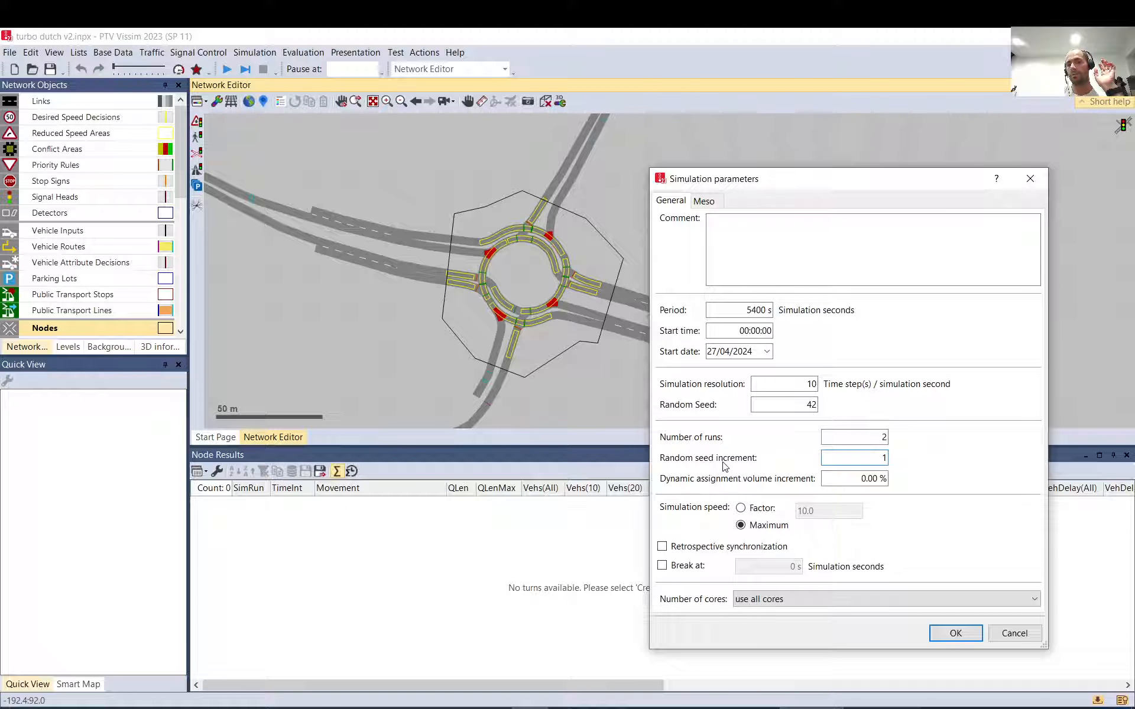
{"action": "left_click_drag", "start_coordinate": [860, 461], "coordinate": [897, 460]}
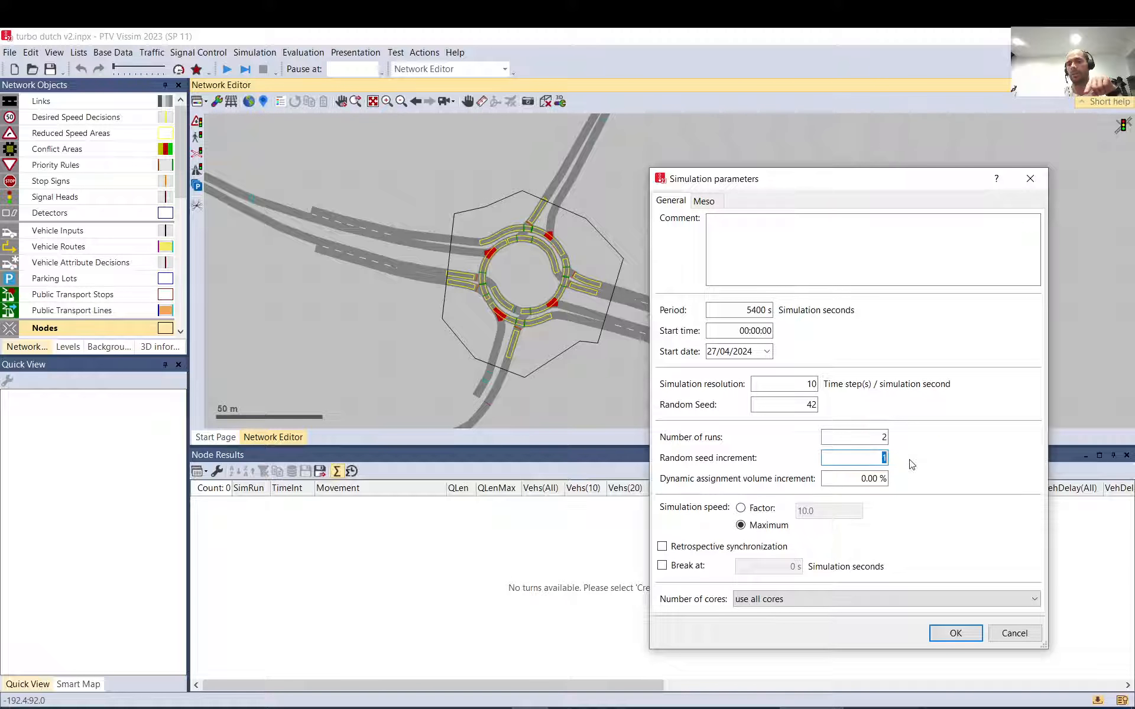
{"action": "type", "text": "10"}
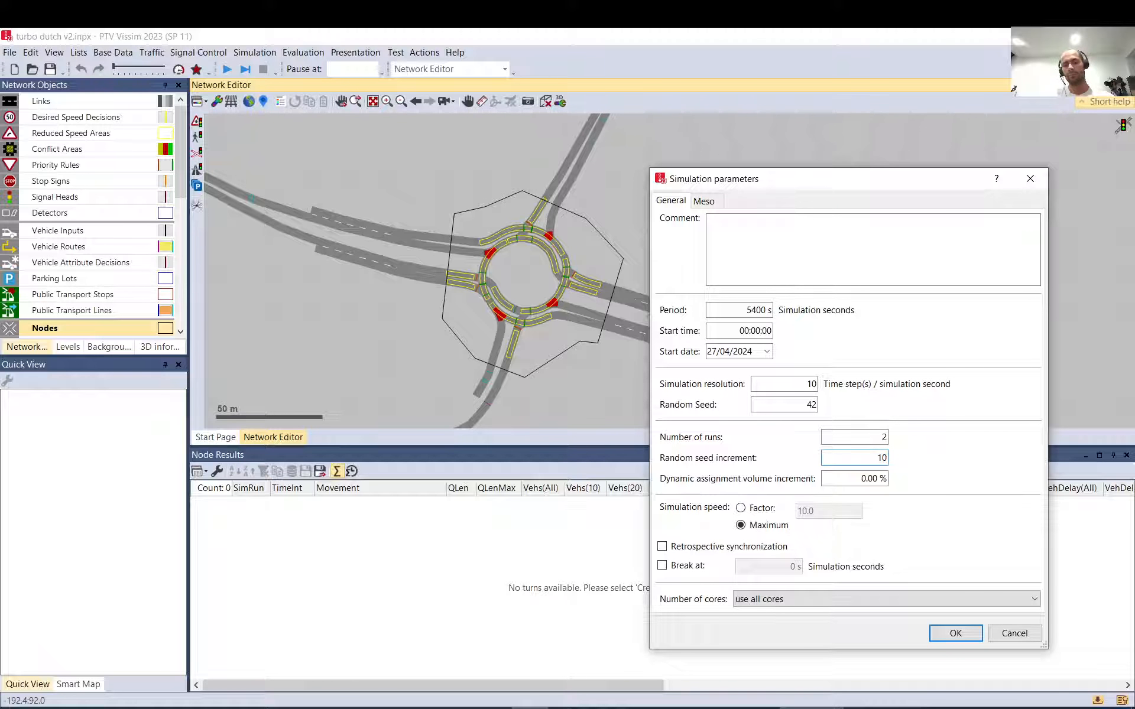
{"action": "type", "text": "402041"}
{"action": "key", "text": "BackSpace"}
{"action": "key", "text": "BackSpace"}
{"action": "key", "text": "BackSpace"}
{"action": "key", "text": "BackSpace"}
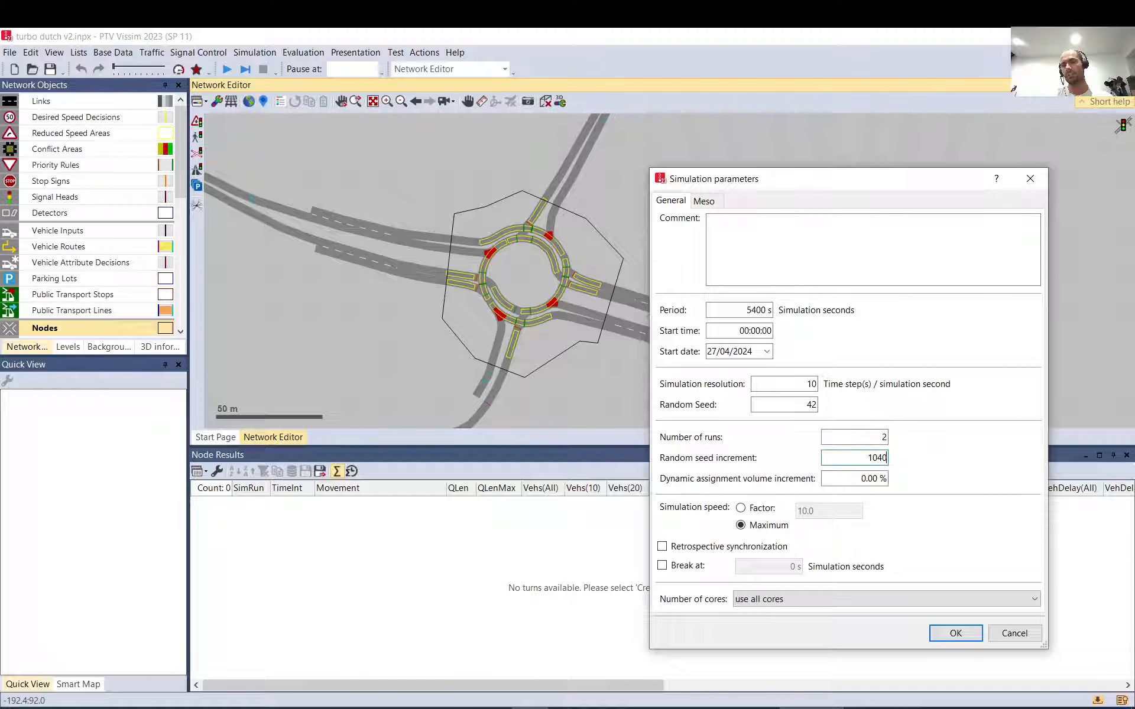
- Set the random seed increment to 1 and accept the simulation parameters
{"action": "key", "text": "BackSpace"}
{"action": "key", "text": "BackSpace"}
{"action": "key", "text": "BackSpace"}
{"action": "key", "text": "BackSpace"}
{"action": "type", "text": "1"}
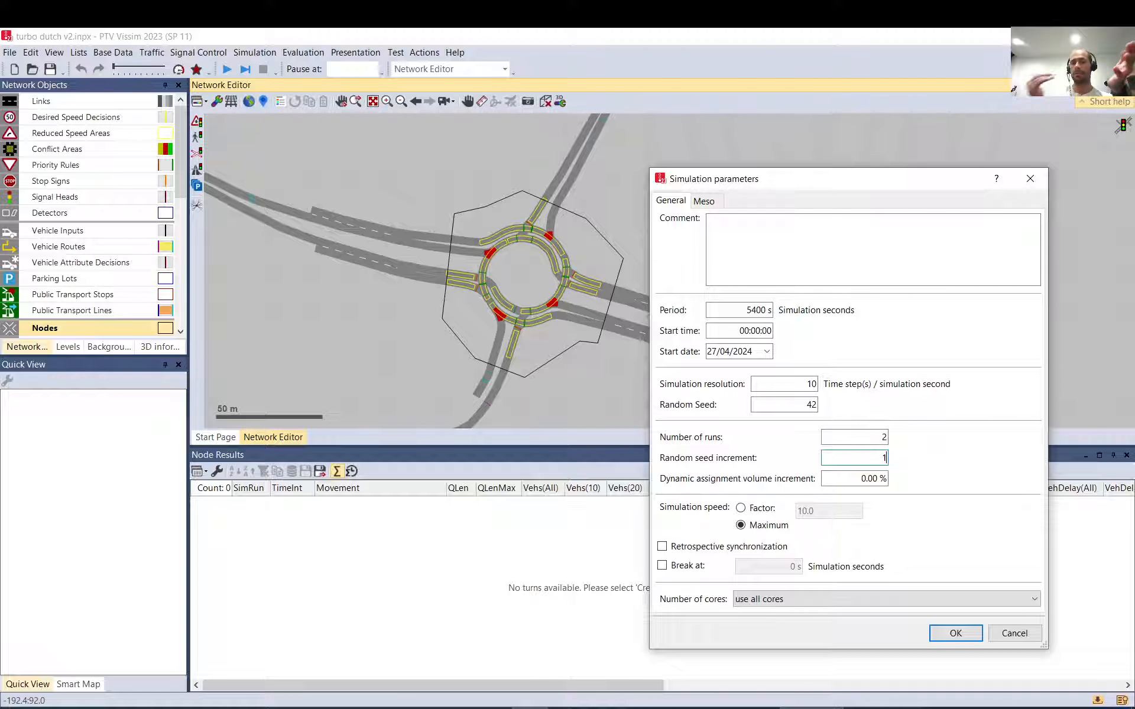
{"action": "left_click", "coordinate": [956, 634]}
- Open the evaluation configuration, clear the Car and HGV vehicle classes and keep data collection enabled for Nodes
{"action": "left_click", "coordinate": [303, 52]}
{"action": "left_click", "coordinate": [329, 67]}
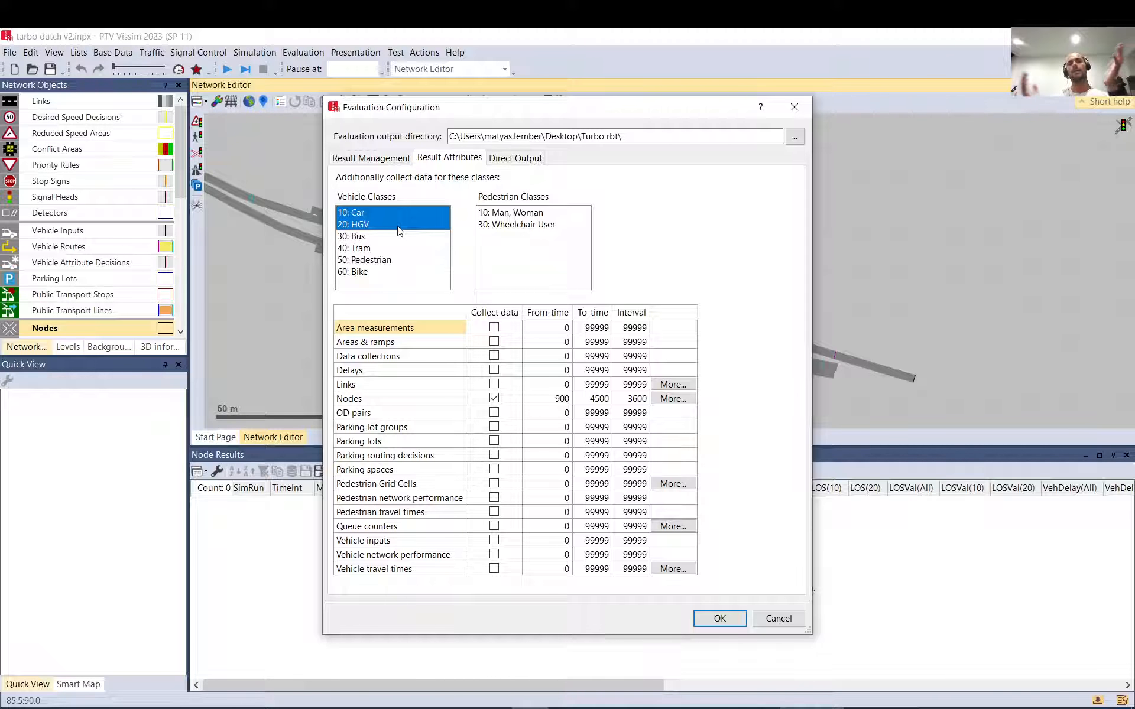
{"action": "left_click", "coordinate": [496, 400]}
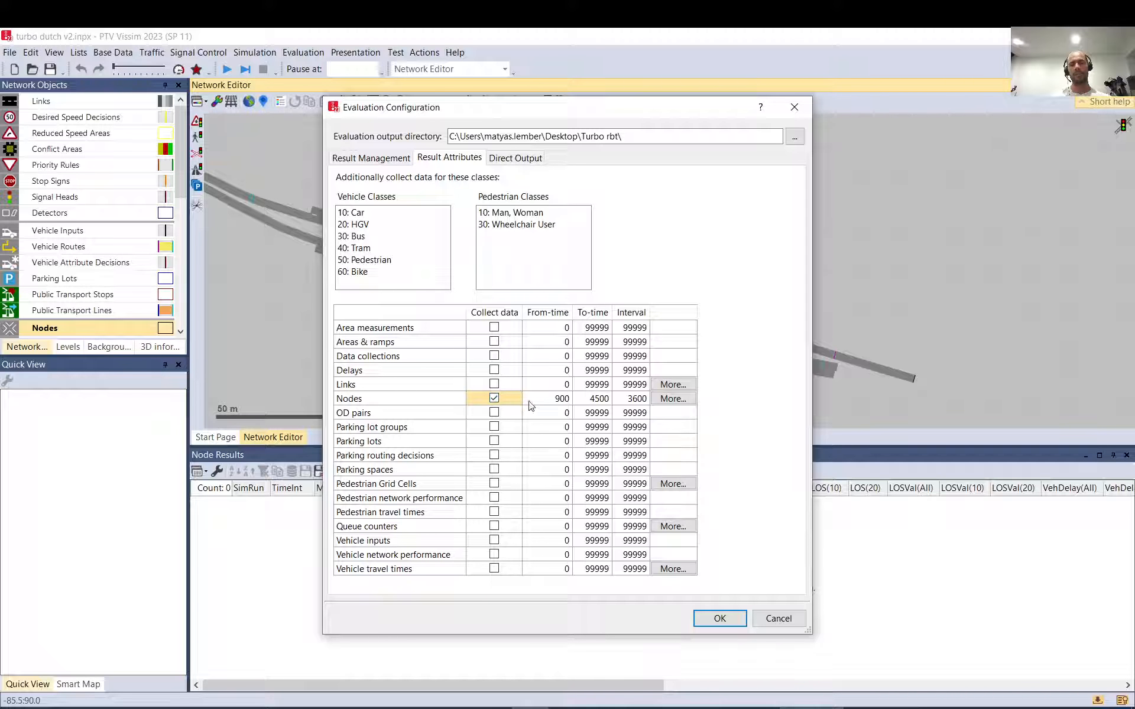
- Reset the Nodes collection times to 0, 99999 and 99999 by copying the Links row's time values
{"action": "left_click_drag", "start_coordinate": [555, 400], "coordinate": [618, 401]}
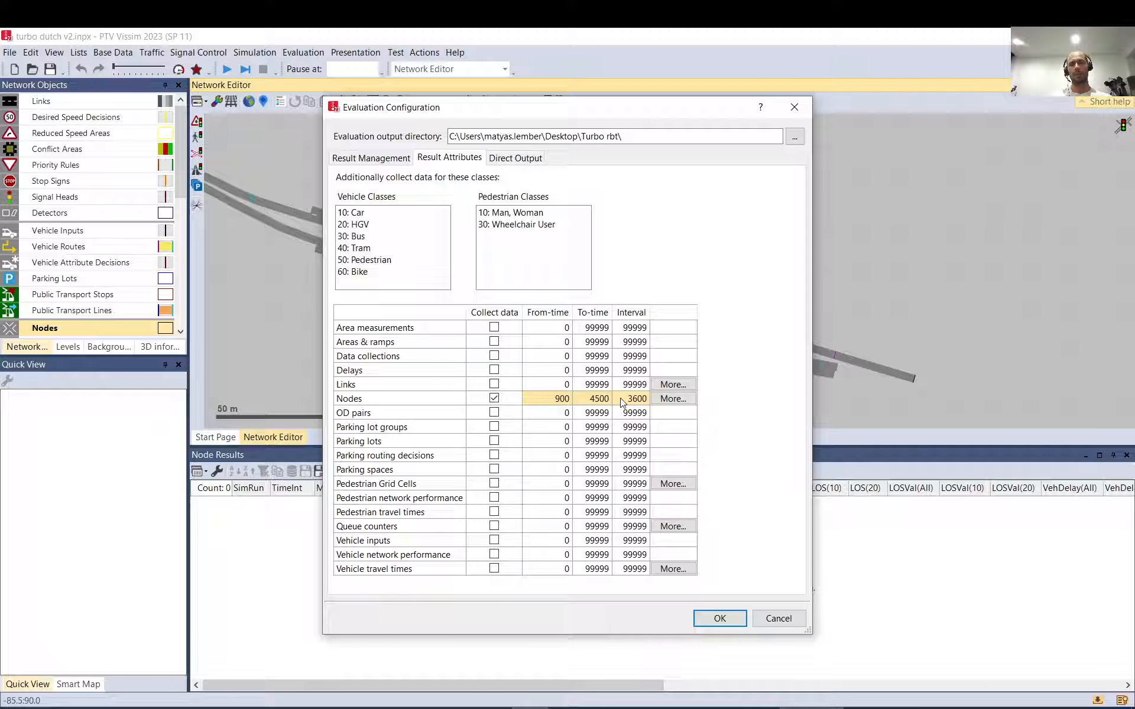
{"action": "left_click", "coordinate": [555, 400]}
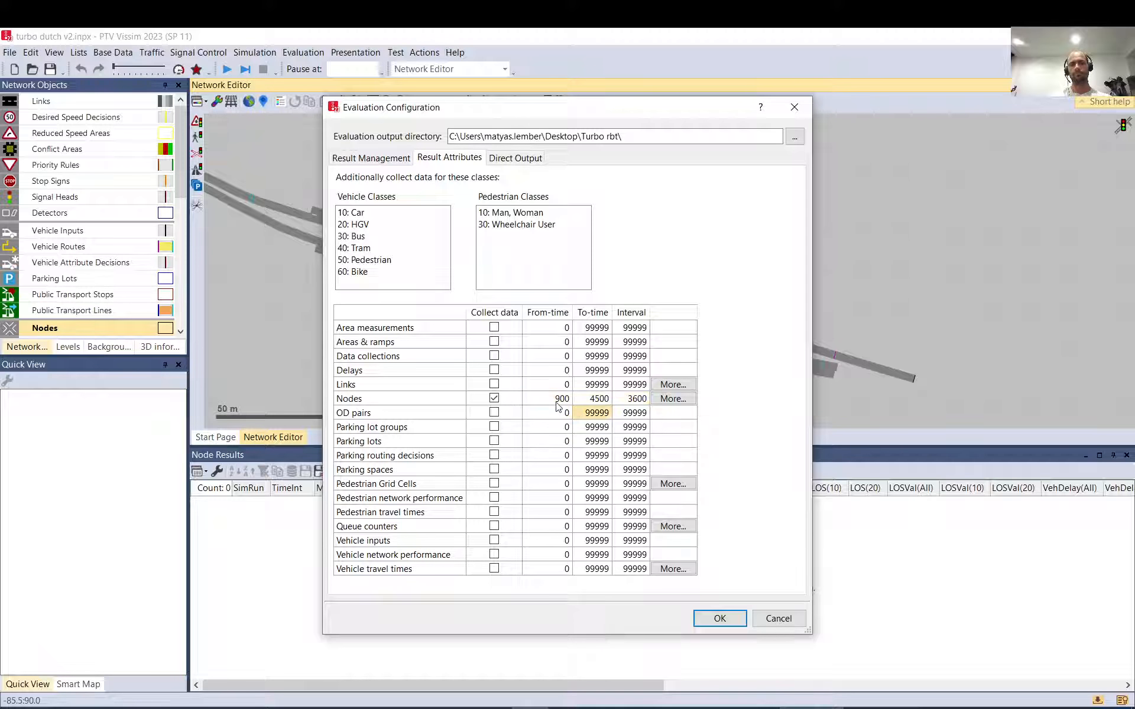
{"action": "left_click_drag", "start_coordinate": [561, 376], "coordinate": [621, 373]}
{"action": "key", "text": "ctrl+c"}
{"action": "left_click", "coordinate": [560, 398]}
{"action": "key", "text": "ctrl+v"}
- Check the warm-up and peak blocks in row 5 of the Excel timeline and set the Nodes from-time to 900
{"action": "double_click", "coordinate": [555, 403]}
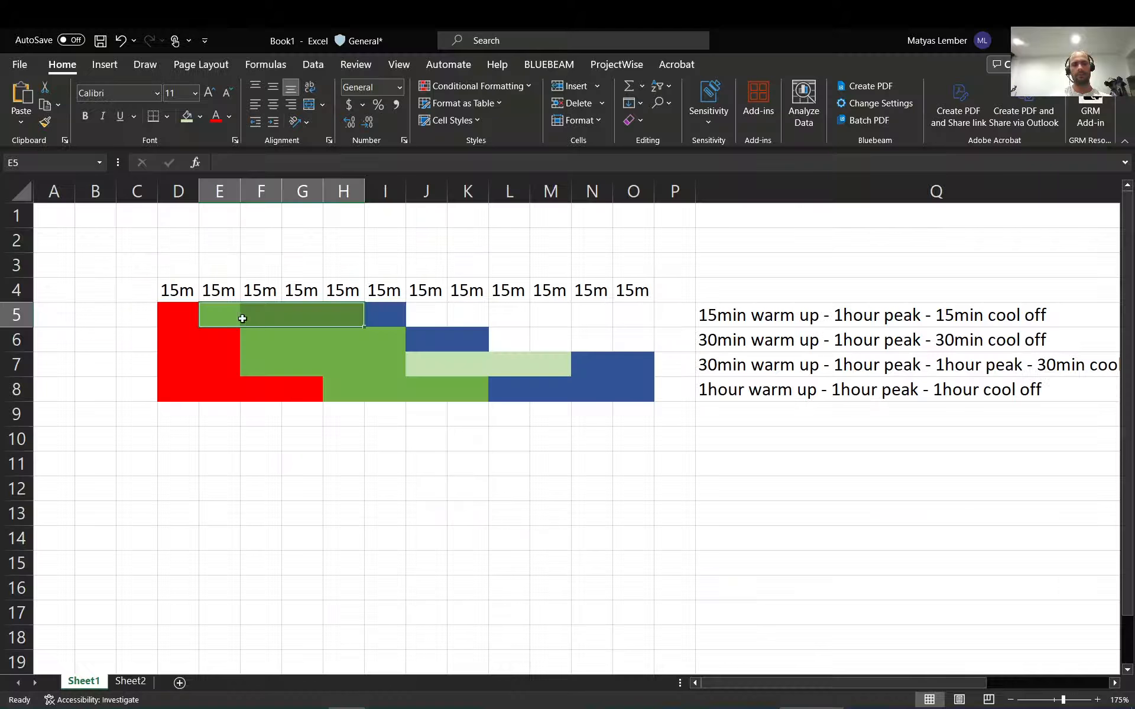
{"action": "left_click", "coordinate": [219, 310]}
{"action": "left_click_drag", "start_coordinate": [175, 310], "coordinate": [396, 321]}
{"action": "left_click", "coordinate": [211, 309]}
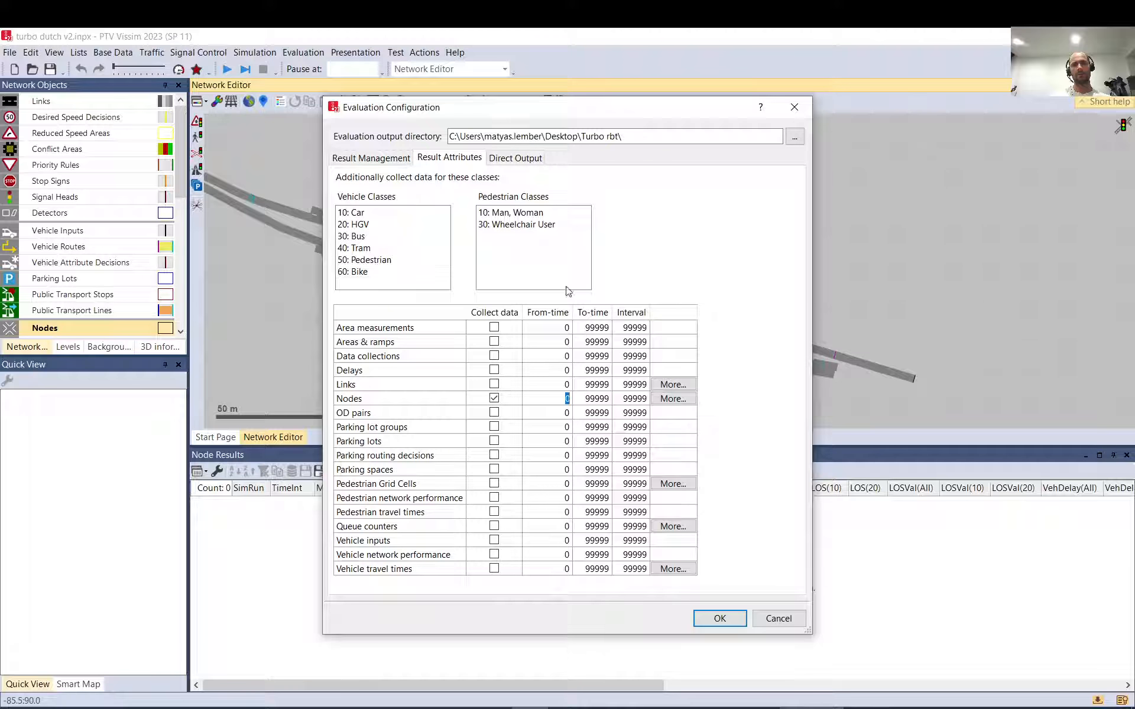
{"action": "type", "text": "900"}
{"action": "key", "text": "Tab"}
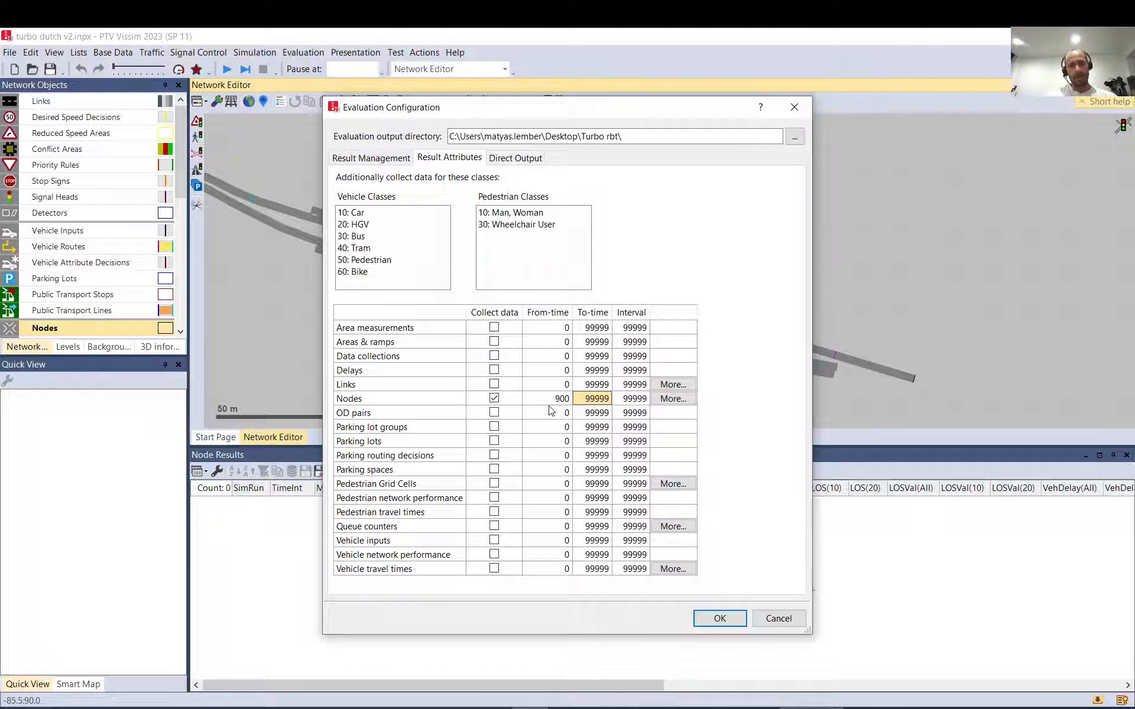
- Count the Excel timeline's 15-minute intervals through the end of row 5's peak and set the Nodes to-time to 4500
{"action": "left_click", "coordinate": [348, 708]}
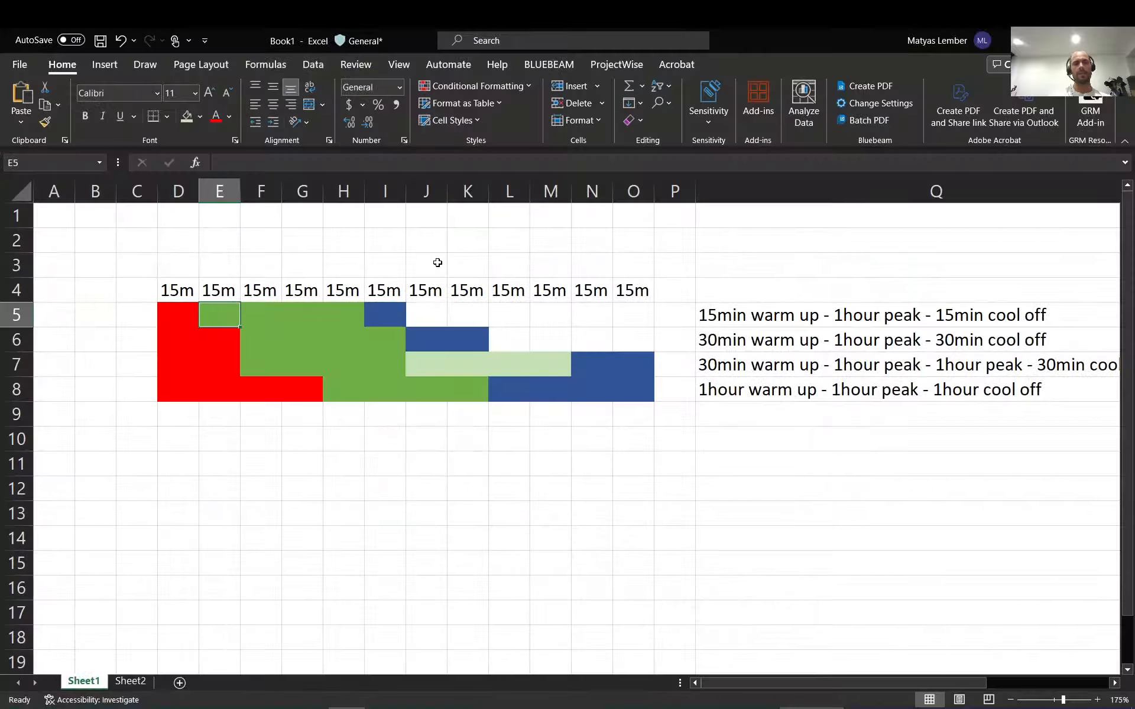
{"action": "left_click_drag", "start_coordinate": [180, 317], "coordinate": [345, 314]}
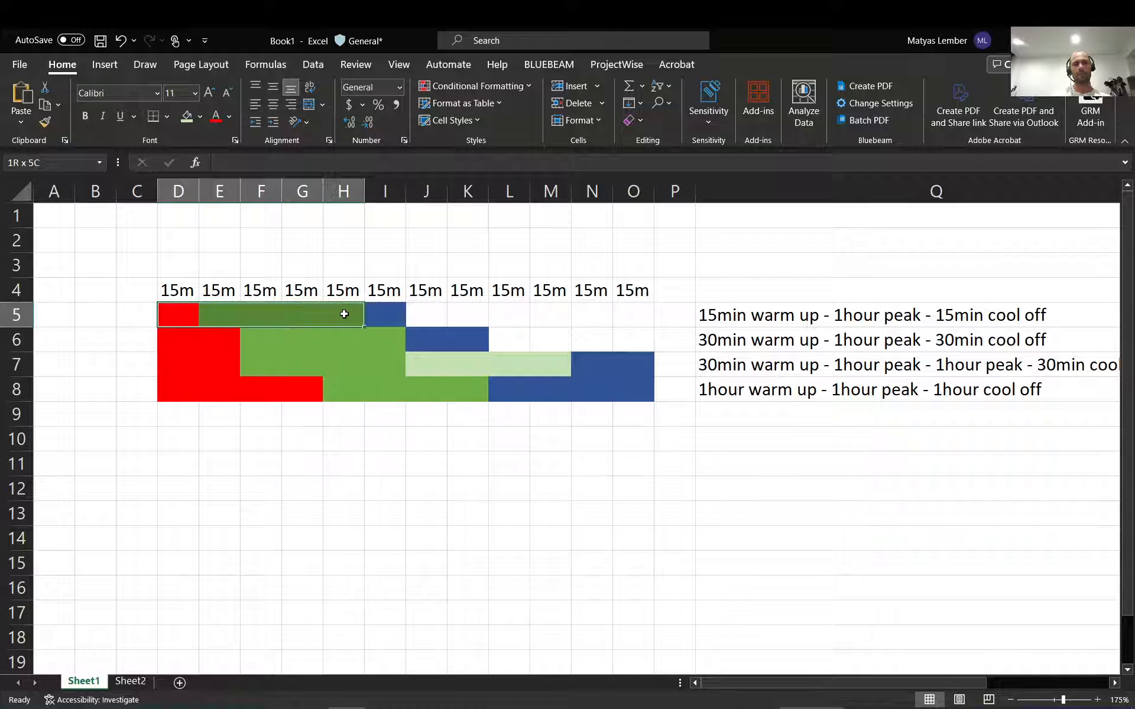
{"action": "left_click", "coordinate": [339, 290]}
{"action": "left_click", "coordinate": [302, 289]}
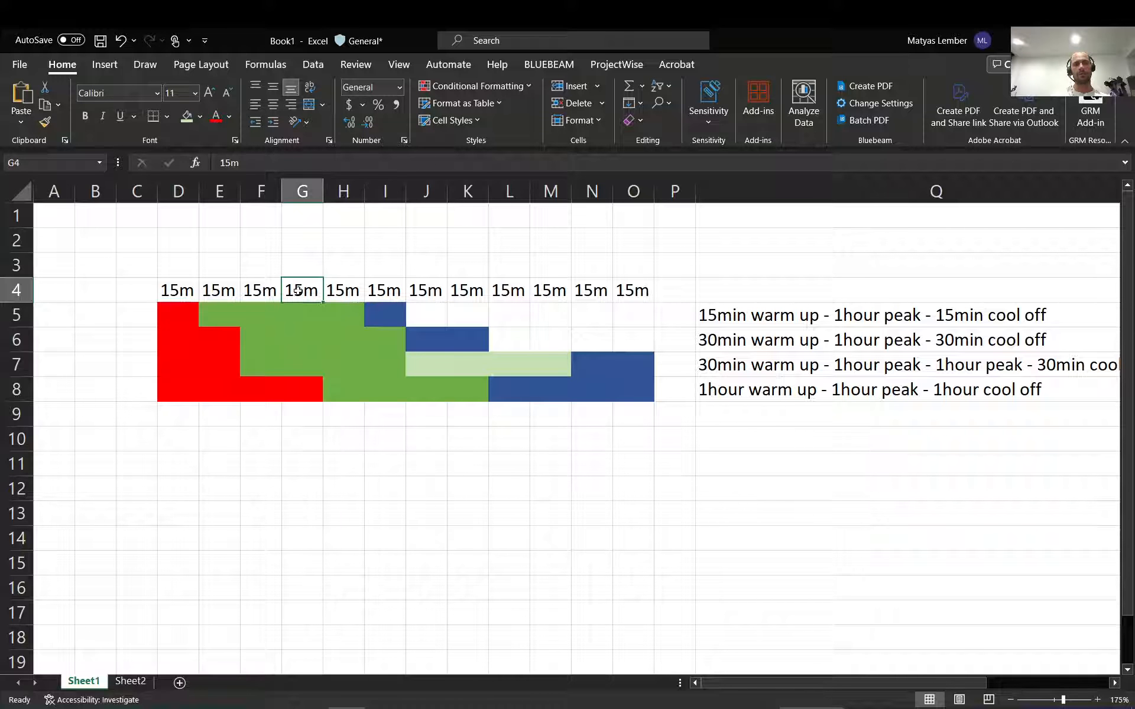
{"action": "left_click", "coordinate": [266, 290]}
{"action": "left_click", "coordinate": [219, 289]}
{"action": "left_click", "coordinate": [171, 289]}
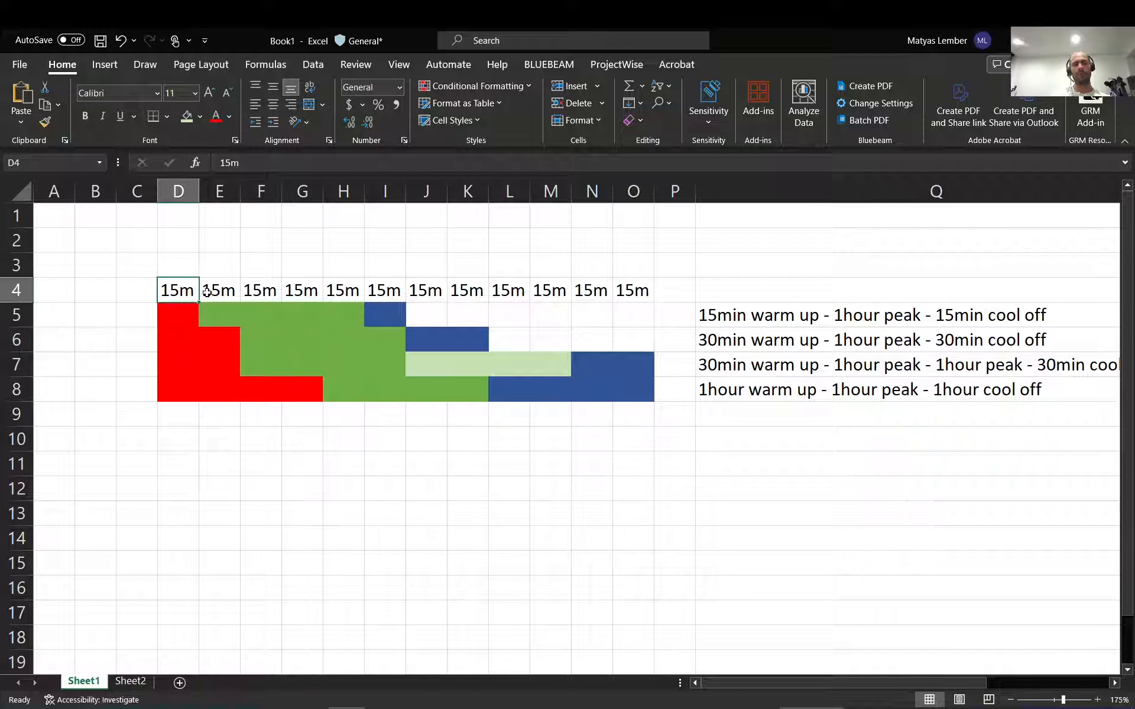
{"action": "left_click", "coordinate": [1050, 40]}
{"action": "double_click", "coordinate": [590, 400]}
{"action": "type", "text": "4500"}
{"action": "key", "text": "Tab"}
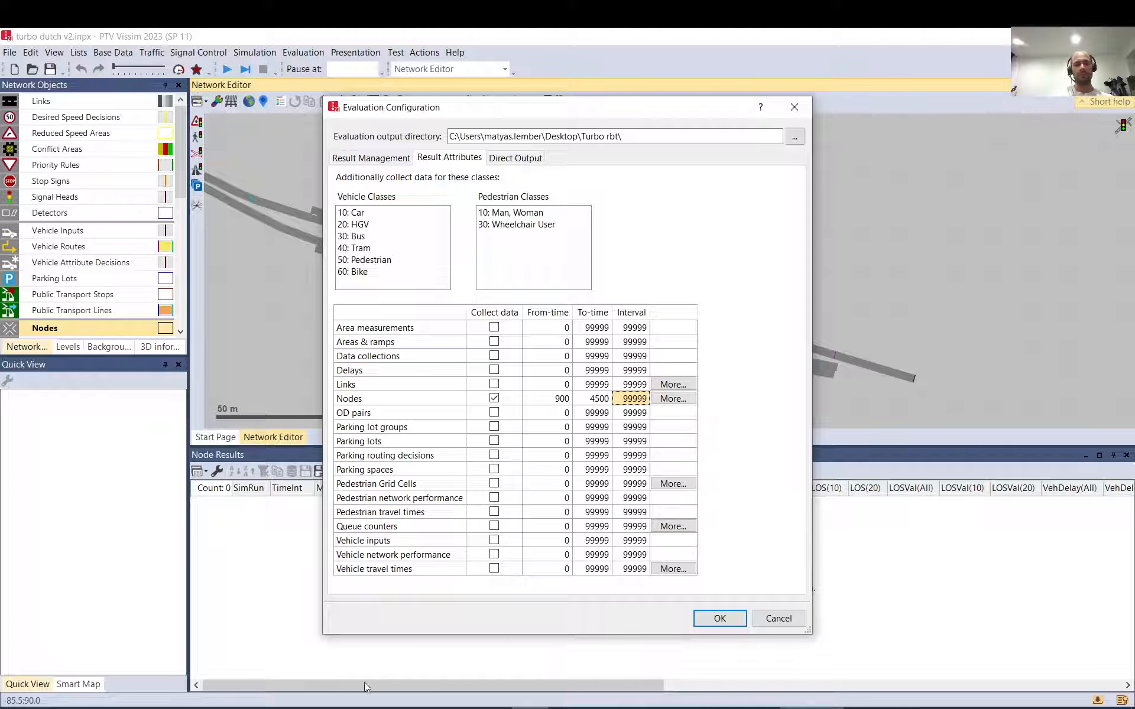
- Review the four peak-hour intervals in the Excel timeline and set the Nodes collection interval to 3600
{"action": "left_click", "coordinate": [350, 708]}
{"action": "left_click_drag", "start_coordinate": [343, 314], "coordinate": [224, 314]}
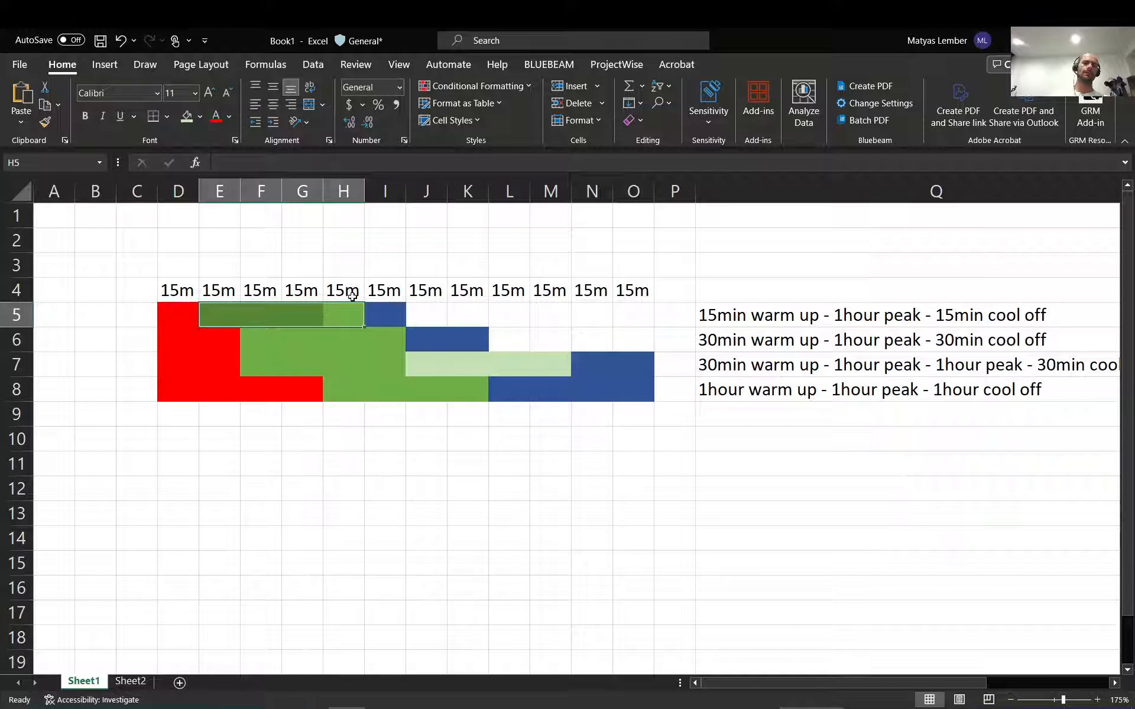
{"action": "left_click_drag", "start_coordinate": [343, 290], "coordinate": [239, 292]}
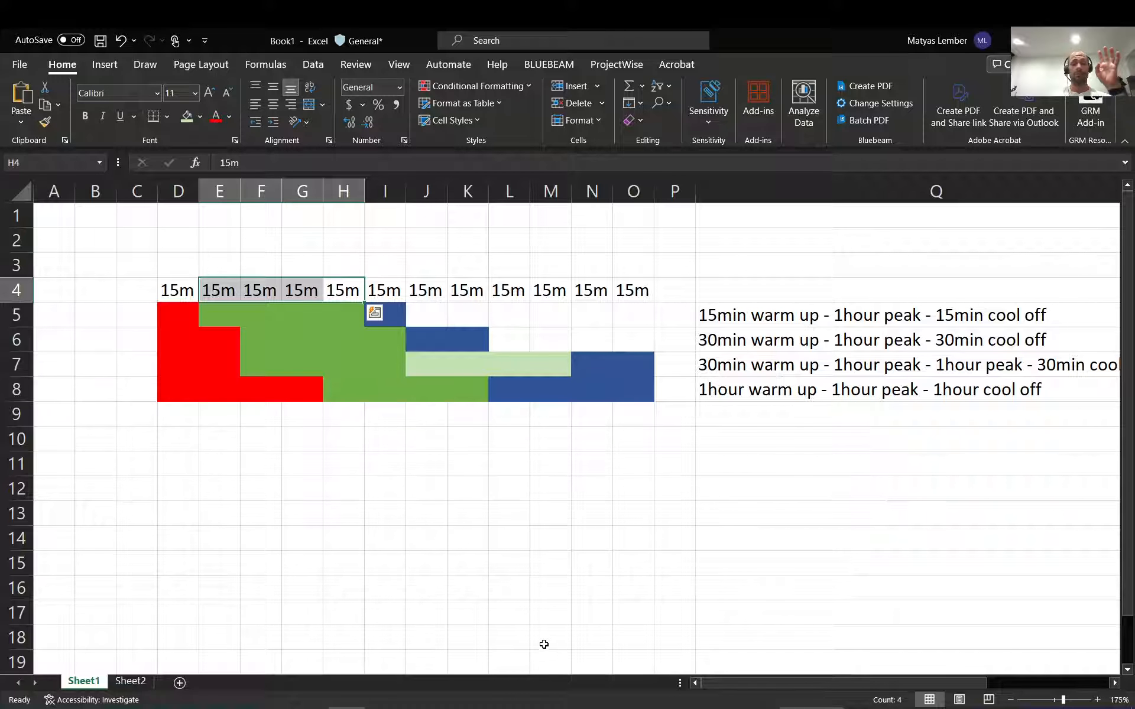
{"action": "left_click", "coordinate": [538, 706]}
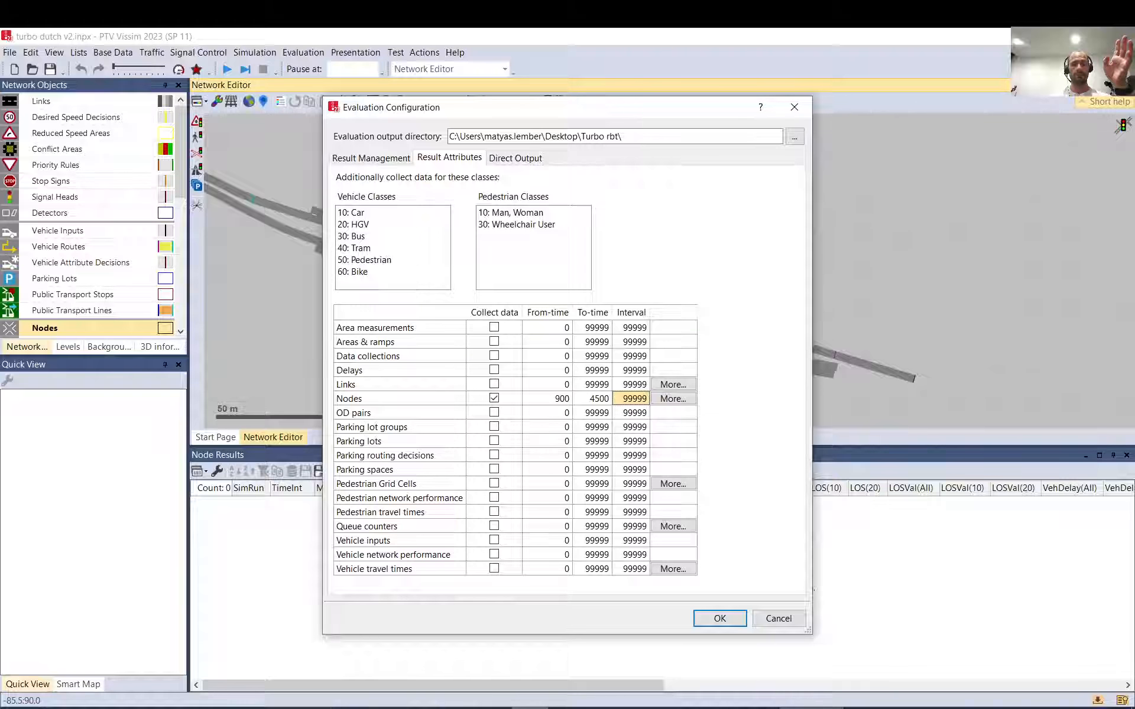
{"action": "double_click", "coordinate": [623, 403]}
{"action": "type", "text": "36"}
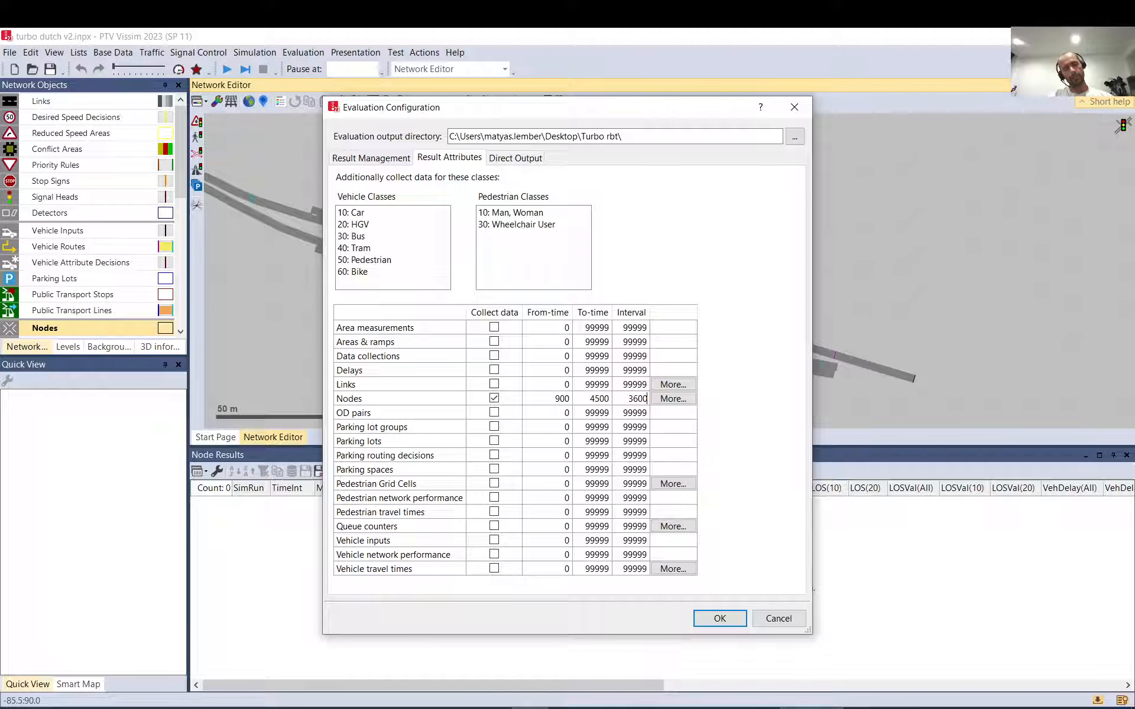
{"action": "type", "text": "00"}
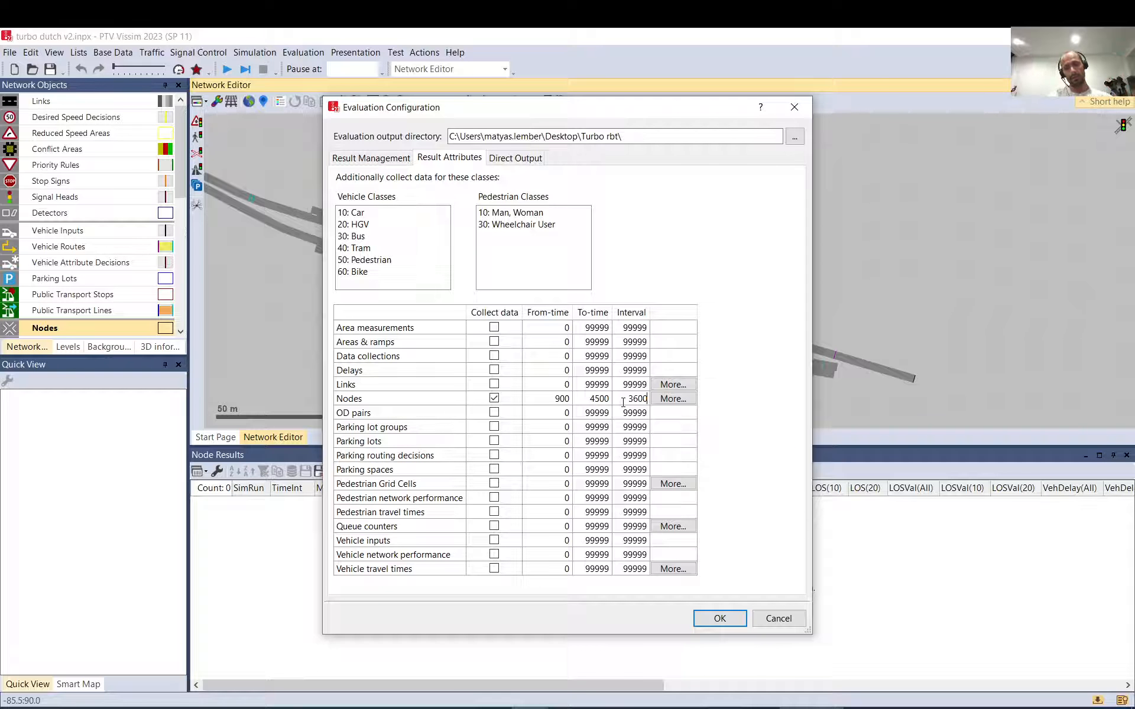
- Try a Nodes collection interval of 900 and restore it to 3600
{"action": "key", "text": "BackSpace"}
{"action": "key", "text": "BackSpace"}
{"action": "key", "text": "BackSpace"}
{"action": "key", "text": "BackSpace"}
{"action": "type", "text": "900"}
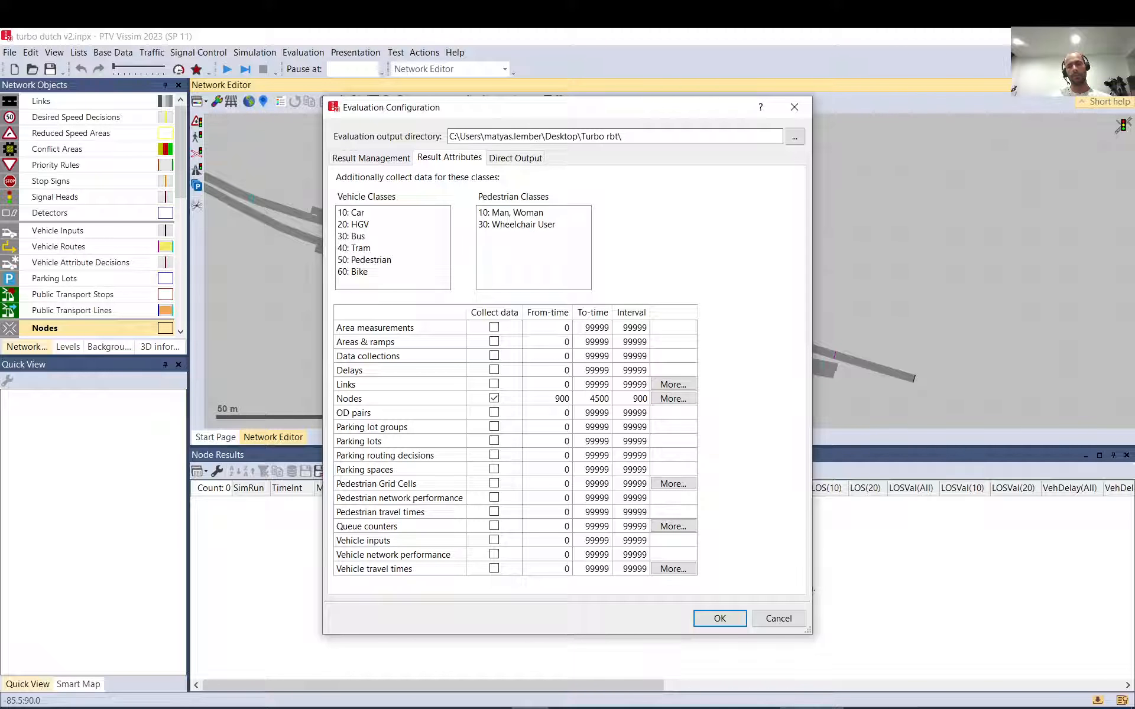
{"action": "key", "text": "BackSpace"}
{"action": "type", "text": "36"}
- Review the delay segment start and maximum queue length in the additional Nodes settings, and accept the evaluation configuration
{"action": "left_click", "coordinate": [673, 398]}
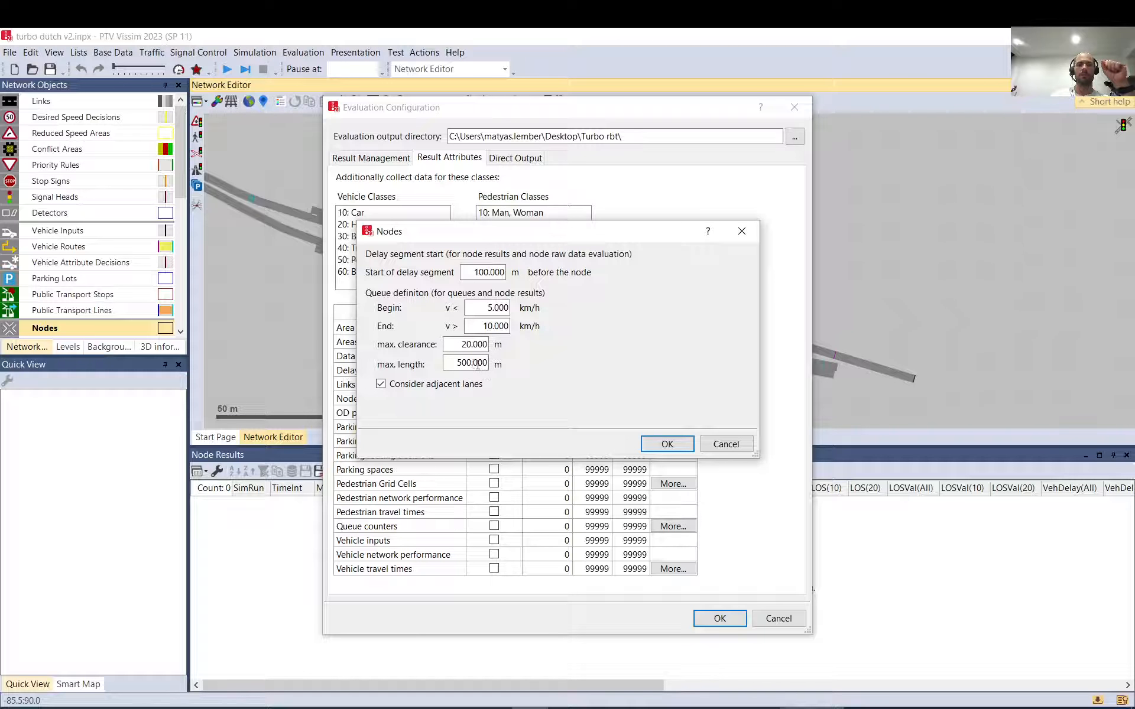
{"action": "left_click", "coordinate": [457, 363]}
{"action": "left_click_drag", "start_coordinate": [456, 363], "coordinate": [550, 363]}
{"action": "left_click_drag", "start_coordinate": [466, 272], "coordinate": [582, 276]}
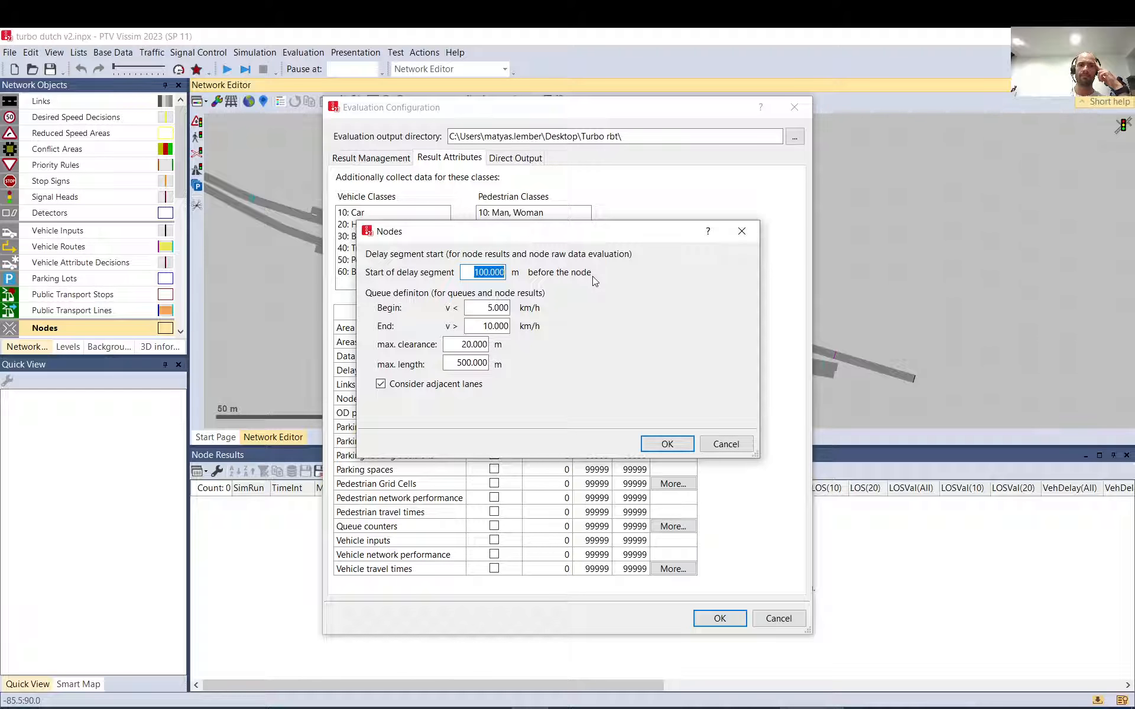
{"action": "left_click", "coordinate": [727, 447]}
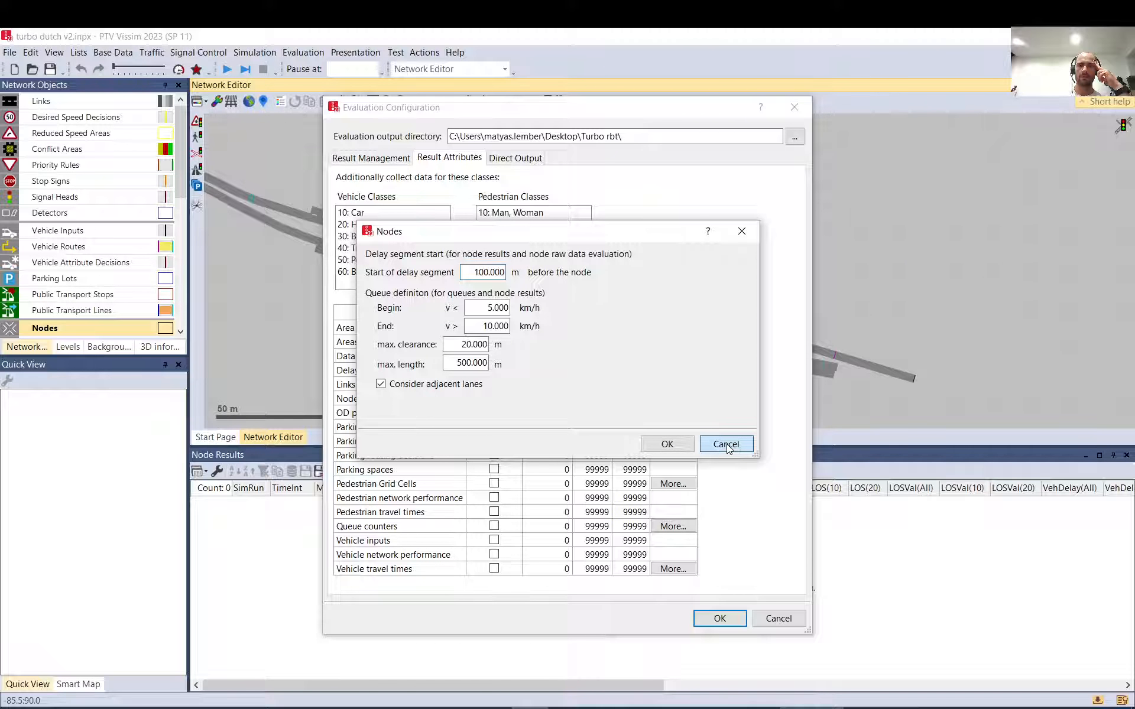
{"action": "left_click", "coordinate": [719, 618]}
- Check the lengths of entry links 2 and 13 on the roundabout's eastern and western approaches
{"action": "left_click_drag", "start_coordinate": [775, 285], "coordinate": [767, 258]}
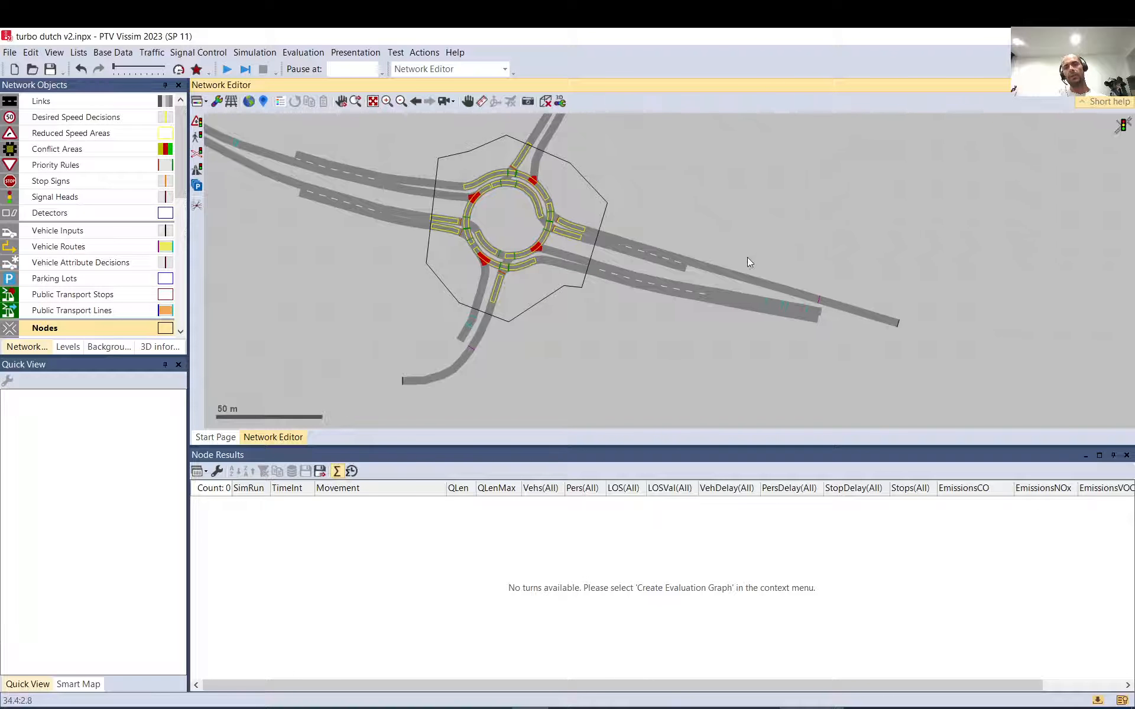
{"action": "scroll", "coordinate": [748, 257], "scroll_direction": "down", "scroll_amount": 2}
{"action": "left_click", "coordinate": [757, 274]}
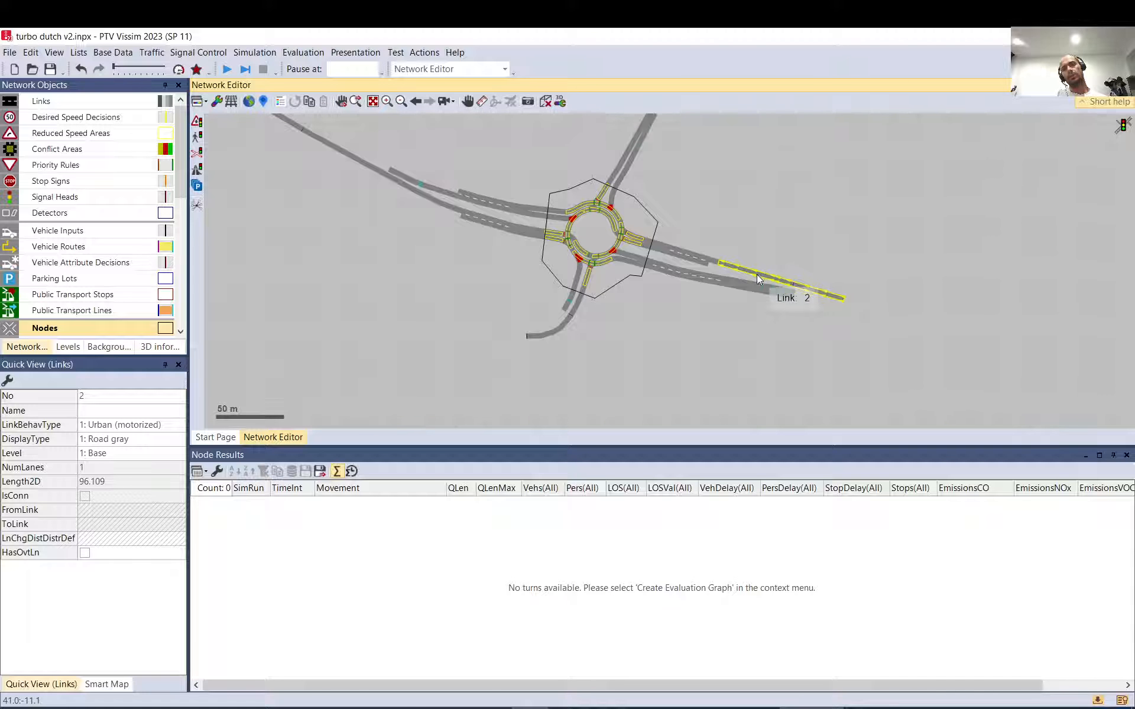
{"action": "left_click", "coordinate": [414, 190]}
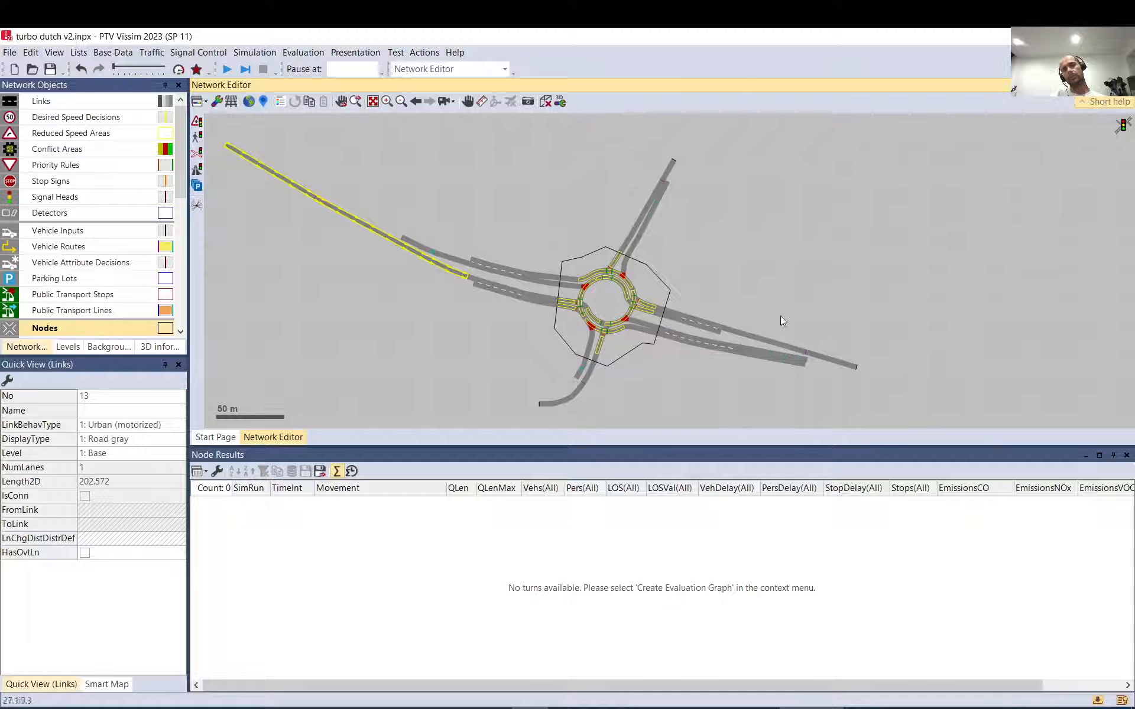
{"action": "left_click_drag", "start_coordinate": [820, 330], "coordinate": [740, 255]}
- Lengthen link 2 on the eastern approach by moving its outer end point farther from the roundabout
{"action": "left_click", "coordinate": [754, 286]}
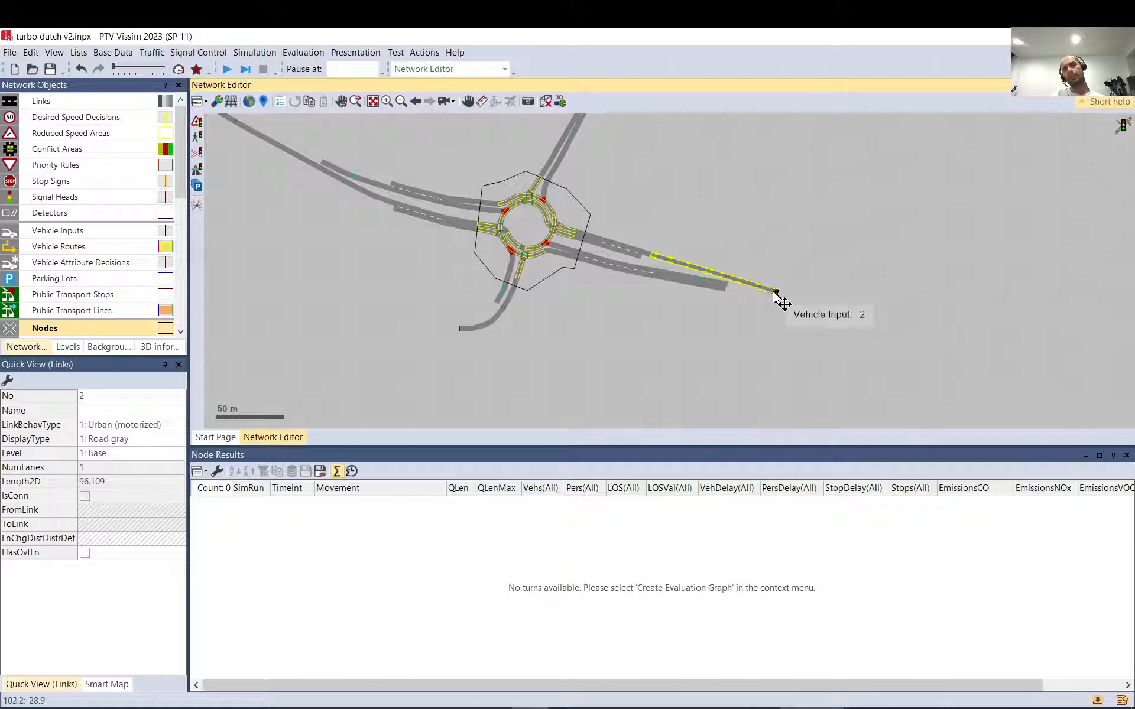
{"action": "left_click", "coordinate": [41, 101]}
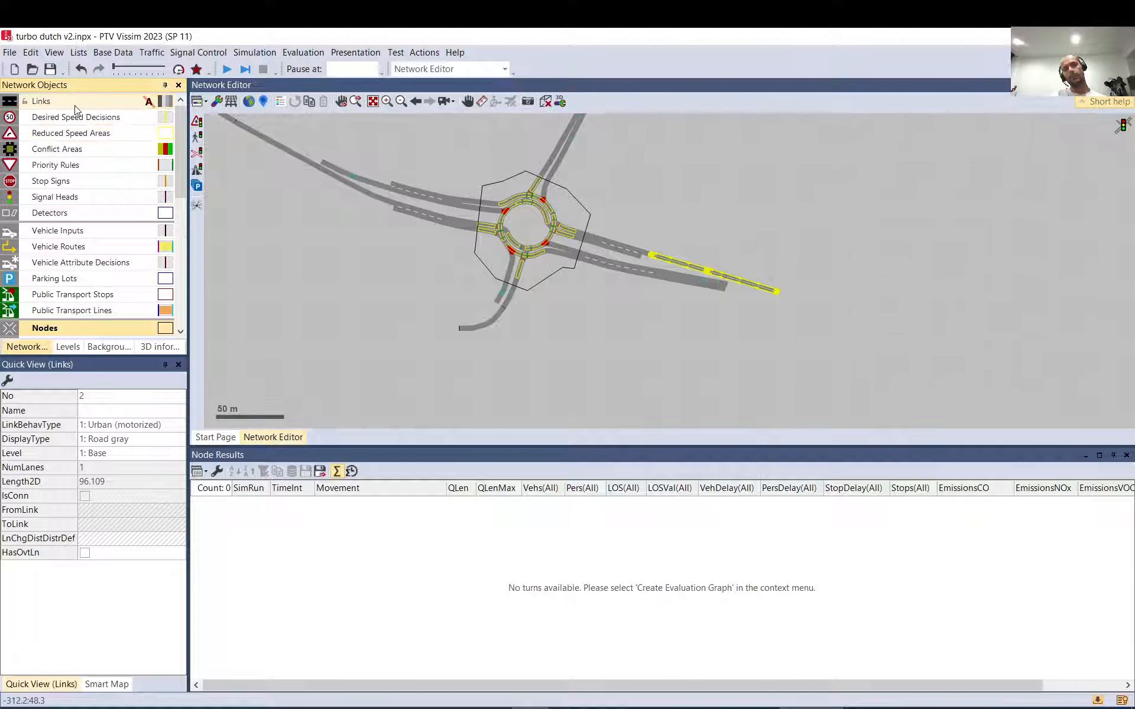
{"action": "left_click", "coordinate": [781, 293]}
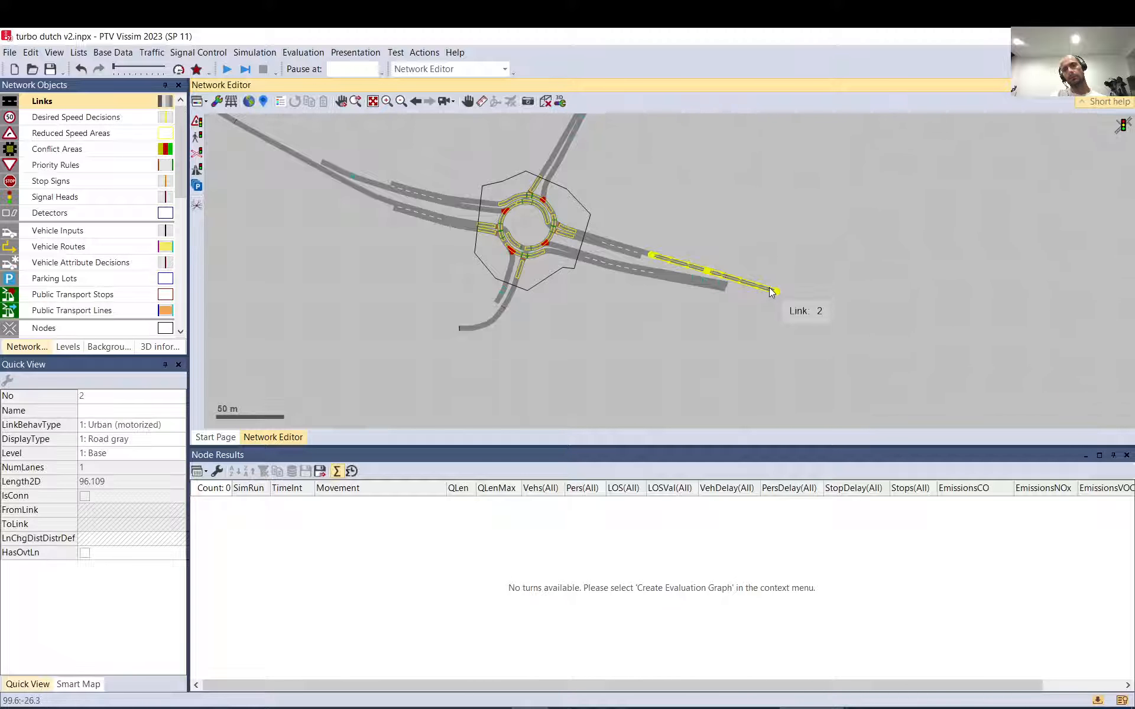
{"action": "left_click_drag", "start_coordinate": [780, 294], "coordinate": [1027, 366]}
{"action": "left_click", "coordinate": [925, 303]}
- Lengthen link 13 on the north-western approach by moving its outer end point farther from the roundabout
{"action": "left_click_drag", "start_coordinate": [308, 219], "coordinate": [641, 324]}
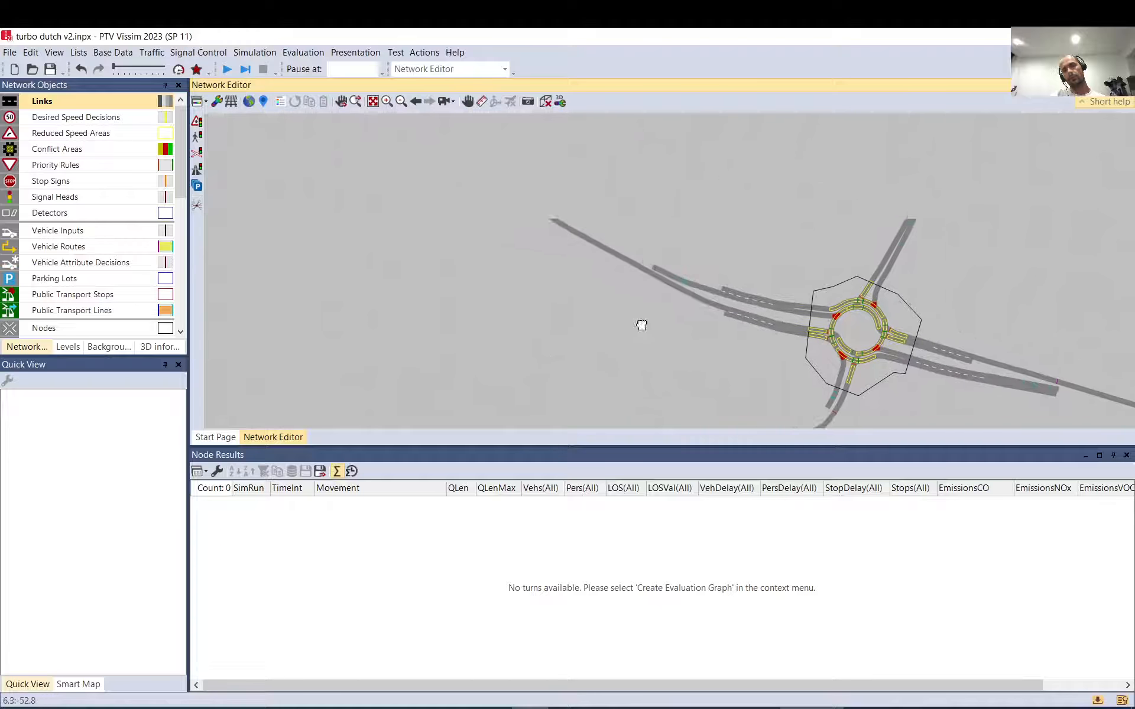
{"action": "left_click", "coordinate": [498, 188]}
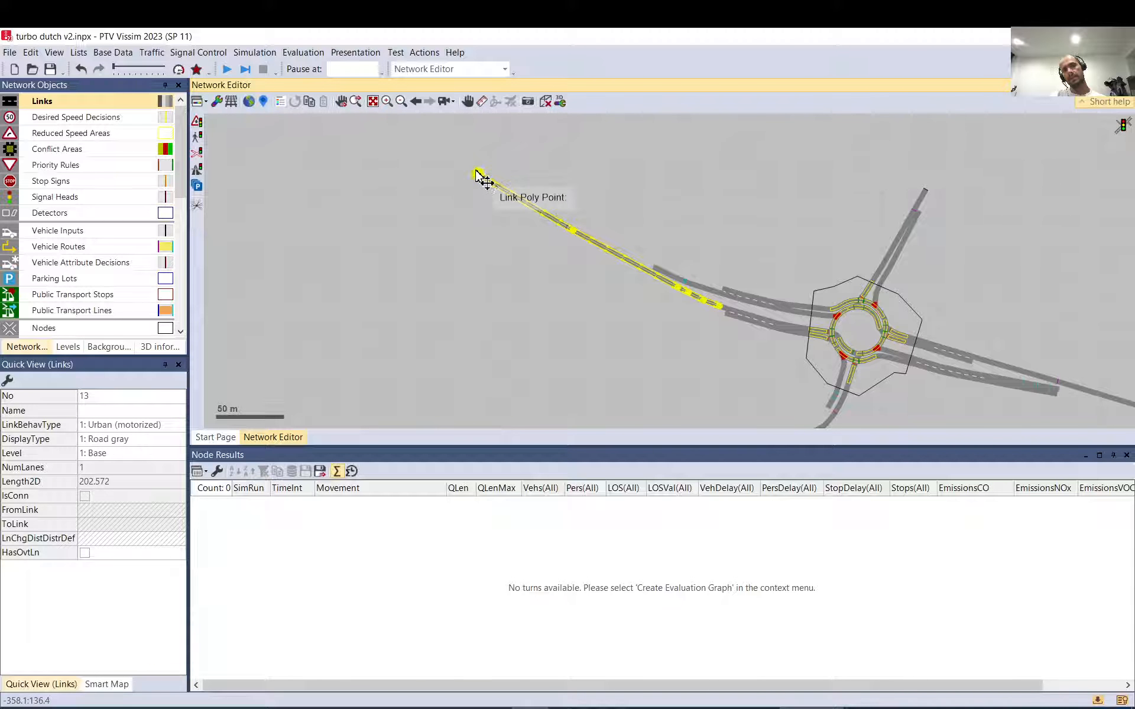
{"action": "left_click_drag", "start_coordinate": [478, 175], "coordinate": [406, 126]}
{"action": "left_click", "coordinate": [437, 192]}
{"action": "left_click_drag", "start_coordinate": [700, 297], "coordinate": [404, 221]}
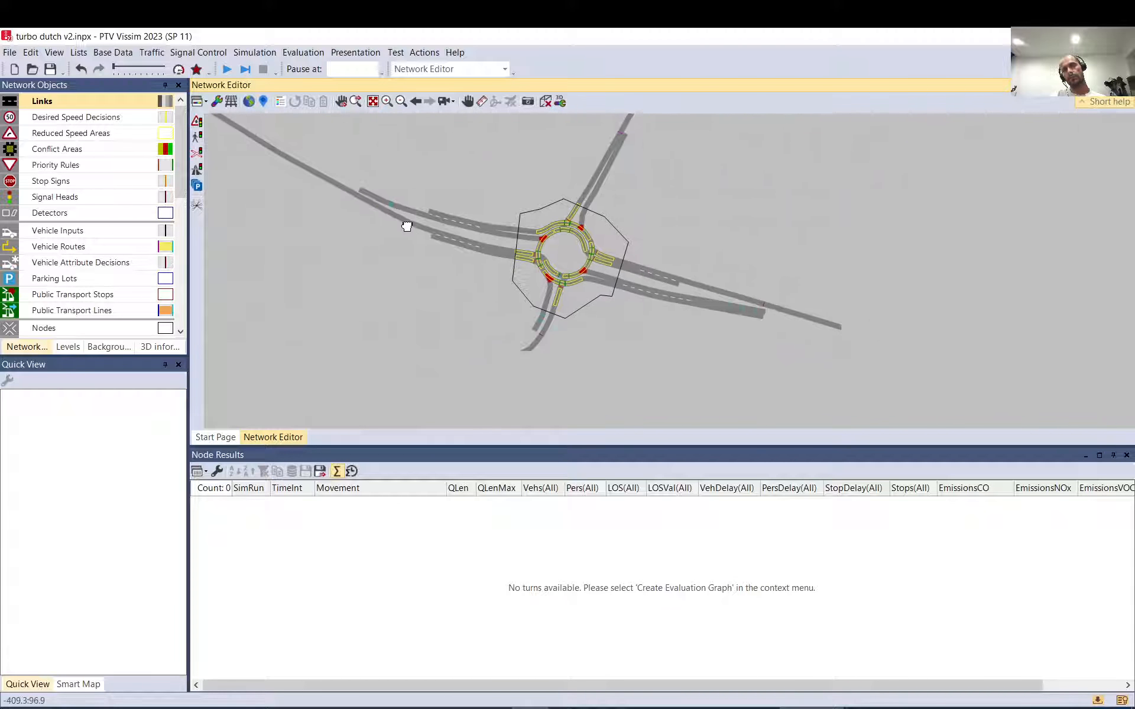
{"action": "scroll", "coordinate": [573, 256], "scroll_direction": "up", "scroll_amount": 1}
{"action": "scroll", "coordinate": [573, 256], "scroll_direction": "up", "scroll_amount": 1}
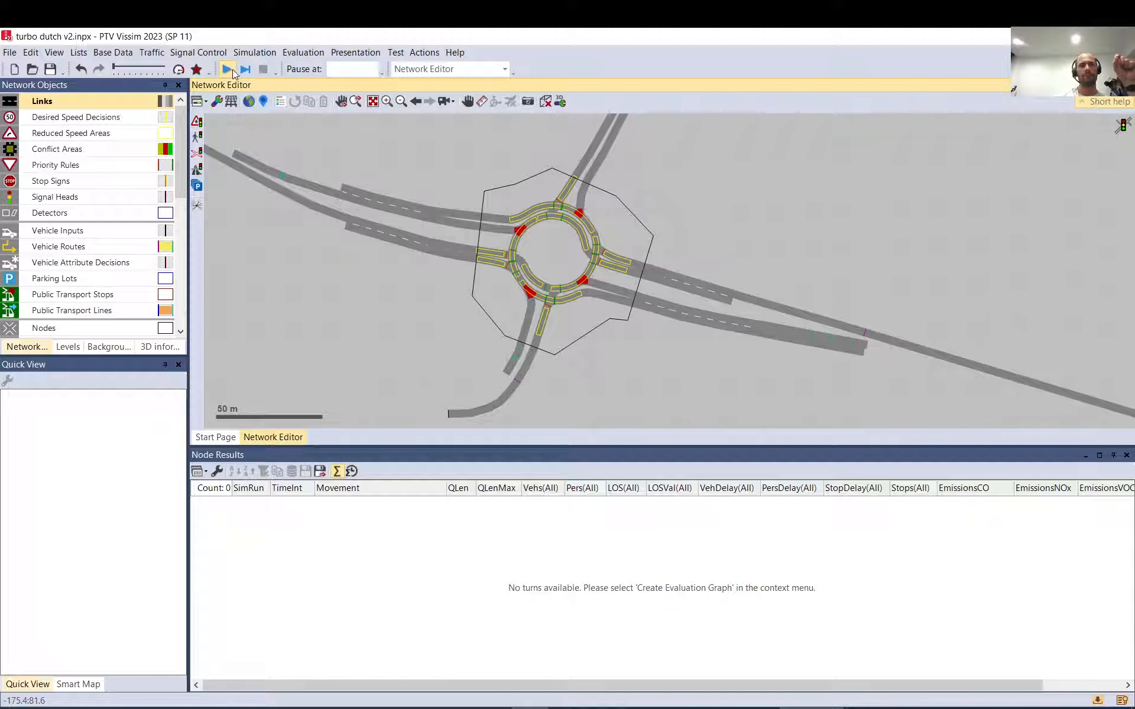
- Compare the options for keeping previous result attributes in the evaluation configuration, choose all simulation runs, and accept
{"action": "left_click", "coordinate": [303, 52]}
{"action": "left_click", "coordinate": [311, 68]}
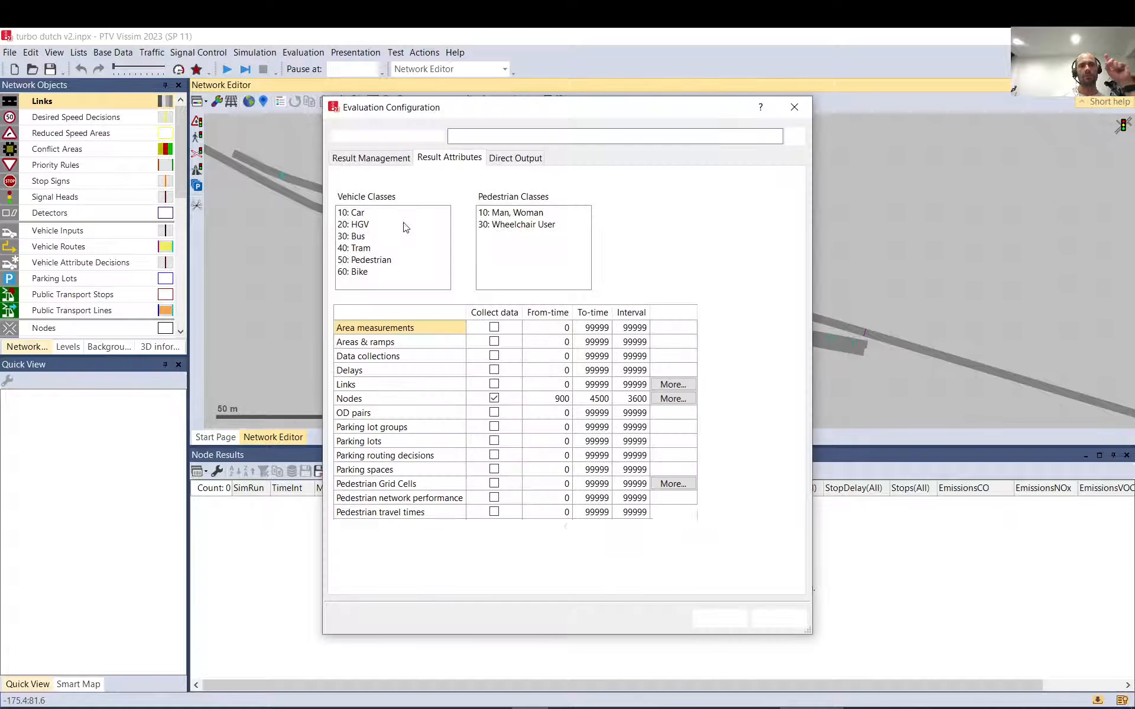
{"action": "left_click", "coordinate": [367, 157]}
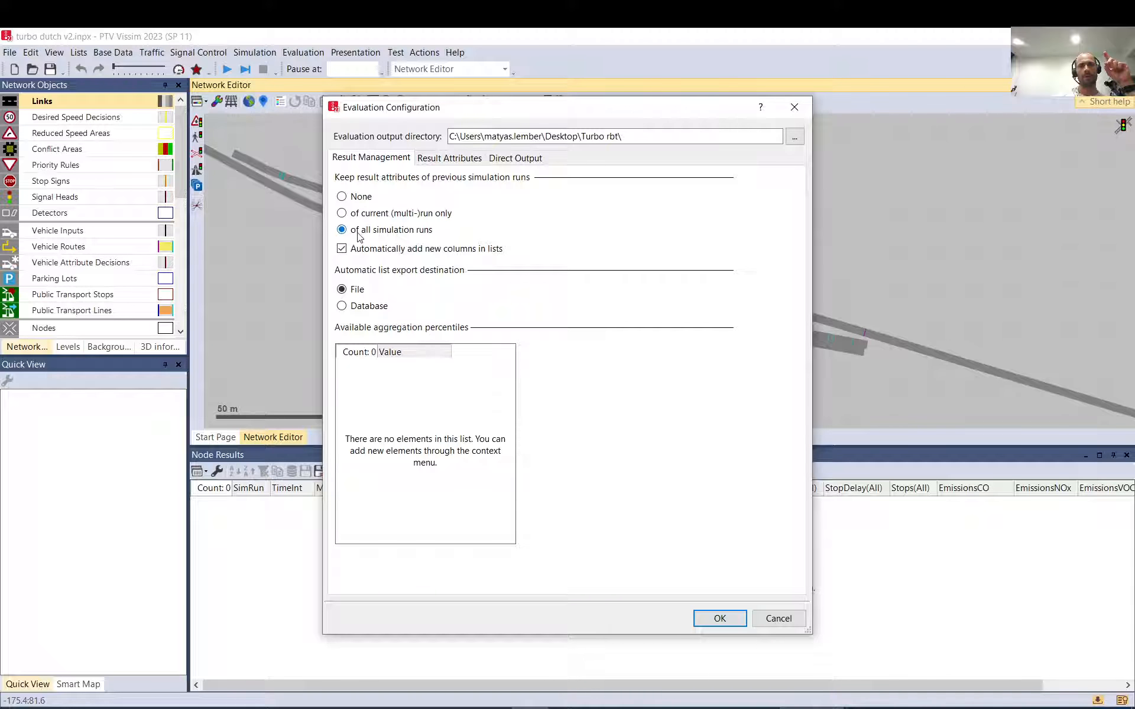
{"action": "left_click", "coordinate": [342, 198]}
{"action": "left_click", "coordinate": [353, 212]}
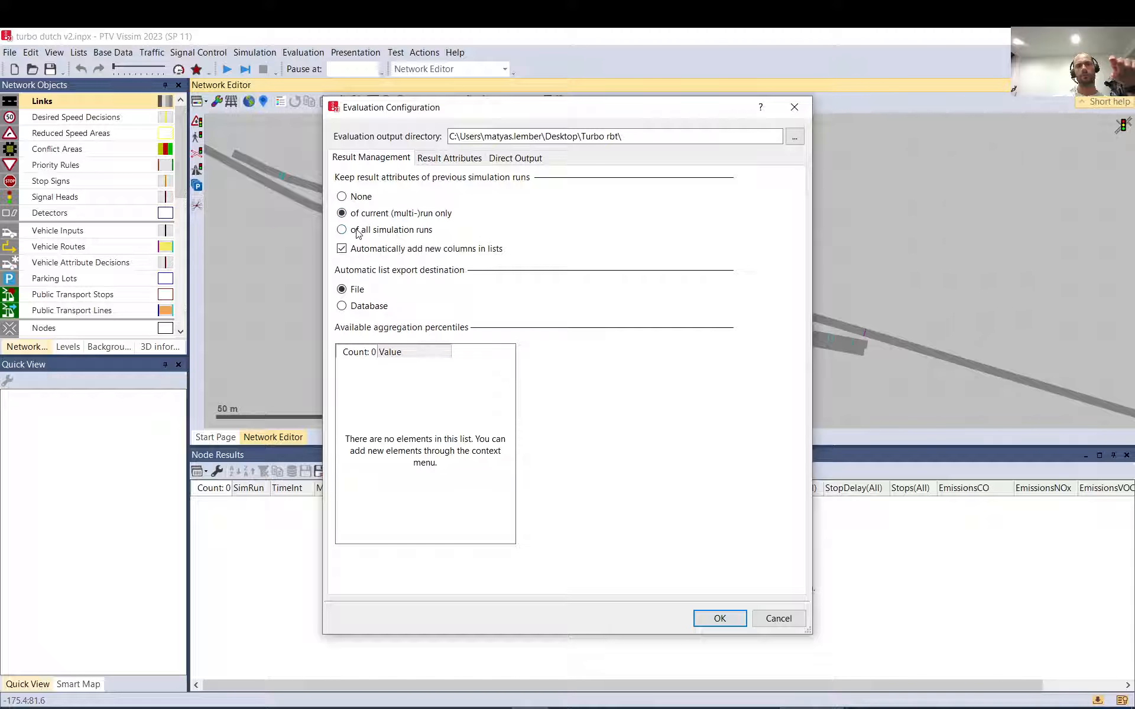
{"action": "left_click", "coordinate": [356, 230]}
{"action": "left_click", "coordinate": [363, 213]}
{"action": "left_click", "coordinate": [367, 230]}
{"action": "left_click", "coordinate": [368, 214]}
{"action": "left_click", "coordinate": [368, 229]}
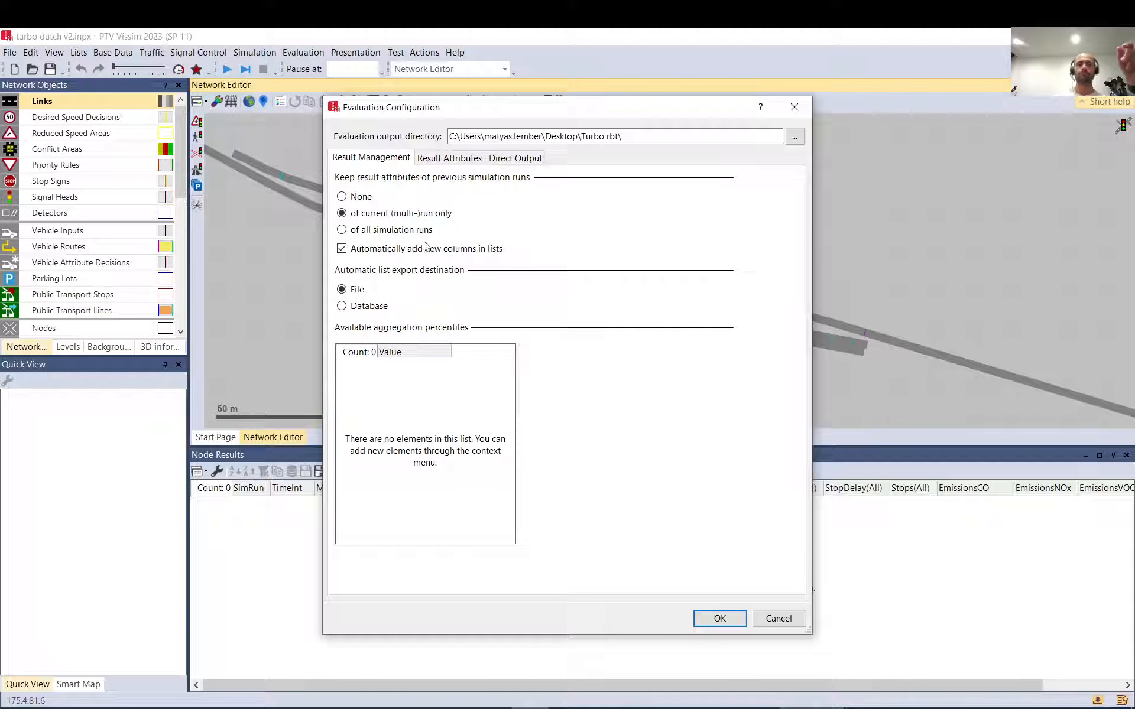
{"action": "left_click", "coordinate": [380, 229]}
{"action": "left_click", "coordinate": [377, 217]}
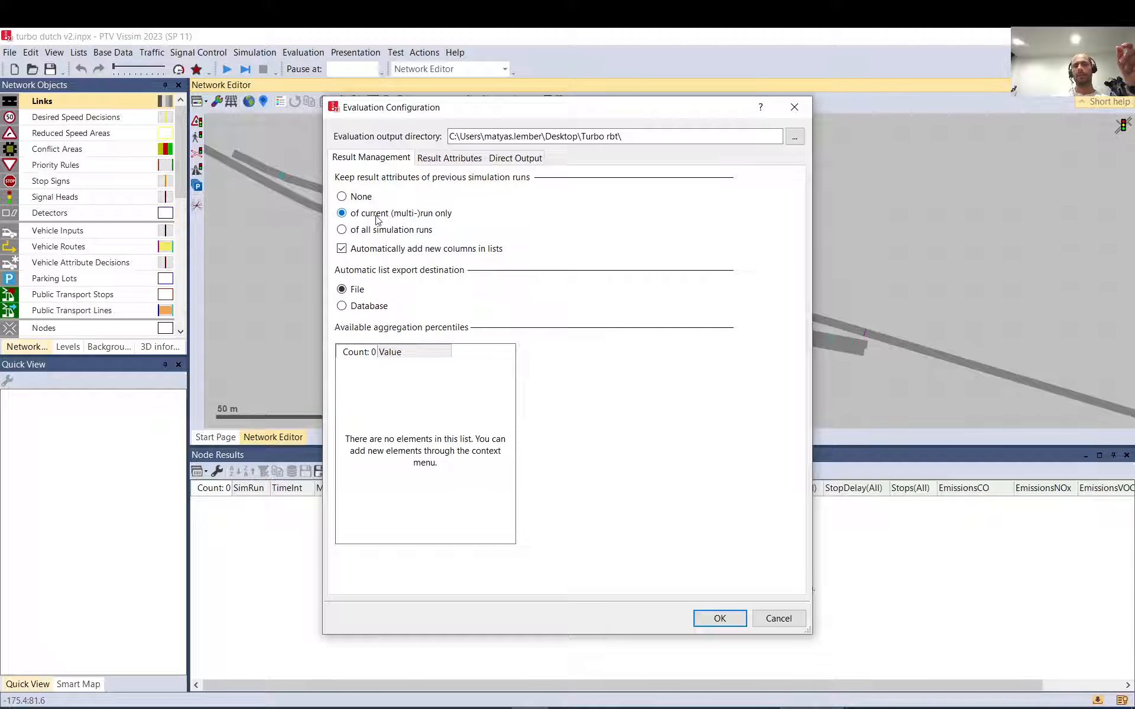
{"action": "left_click", "coordinate": [379, 234]}
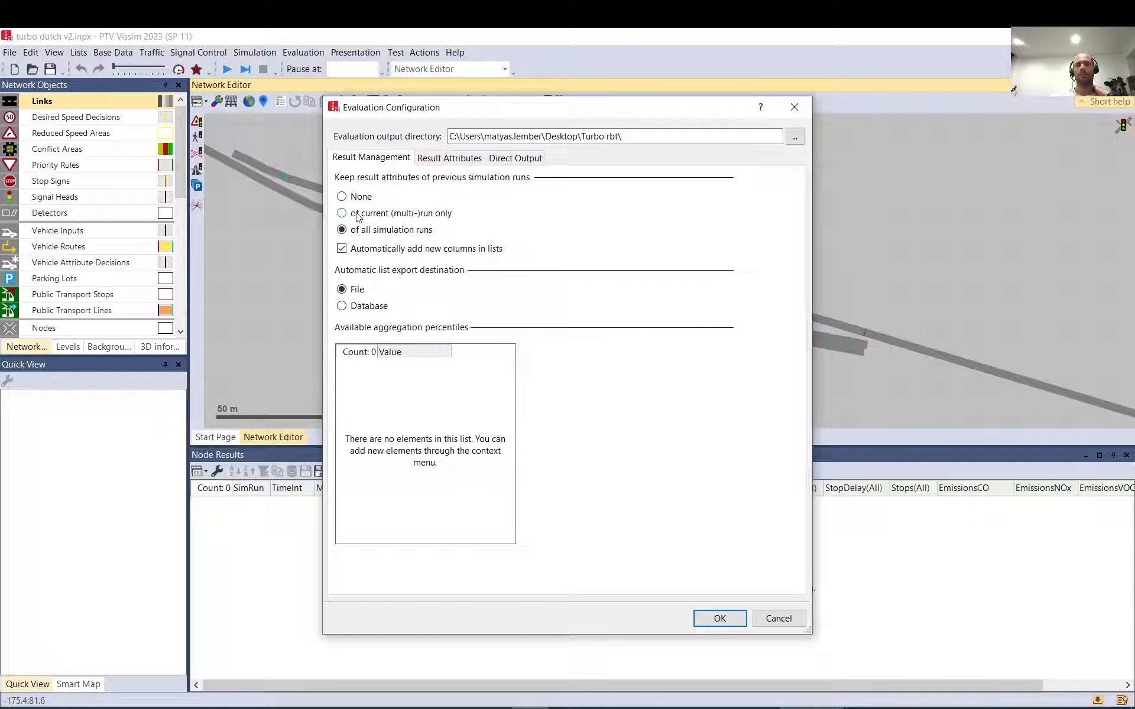
{"action": "left_click", "coordinate": [358, 215]}
{"action": "left_click", "coordinate": [366, 231]}
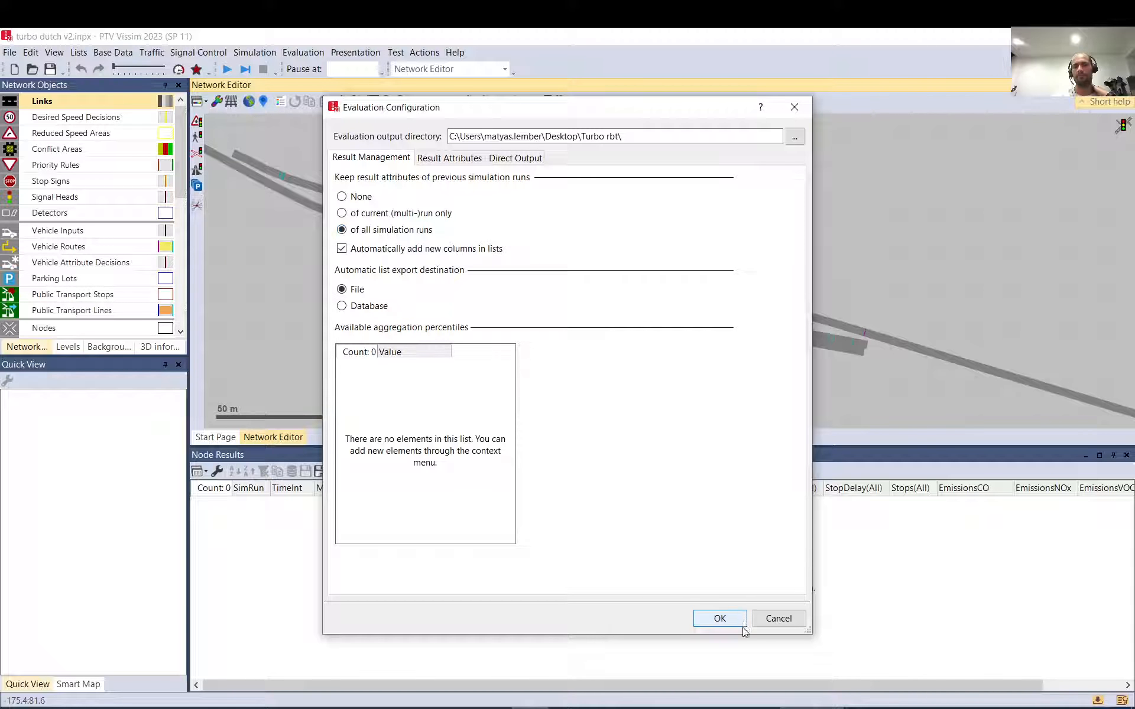
{"action": "left_click", "coordinate": [731, 617]}
- Run the simulation in quick mode past the 900-second warm-up, restore the vehicle display, and stop the run
{"action": "left_click", "coordinate": [227, 70]}
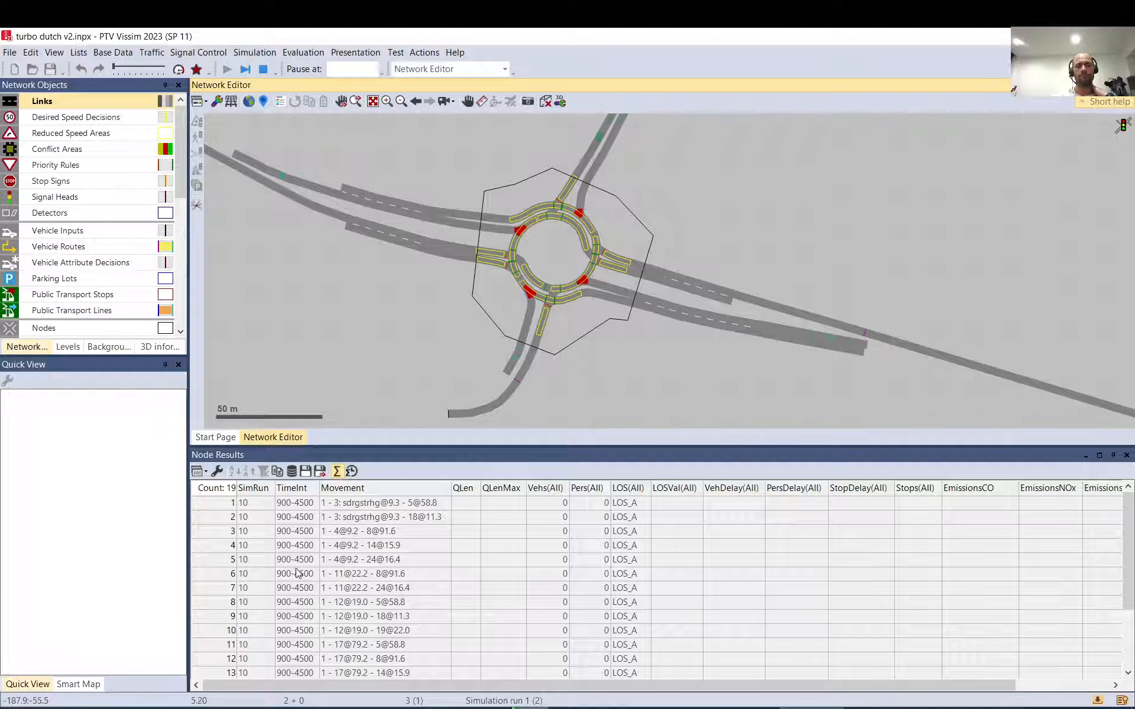
{"action": "left_click", "coordinate": [178, 69]}
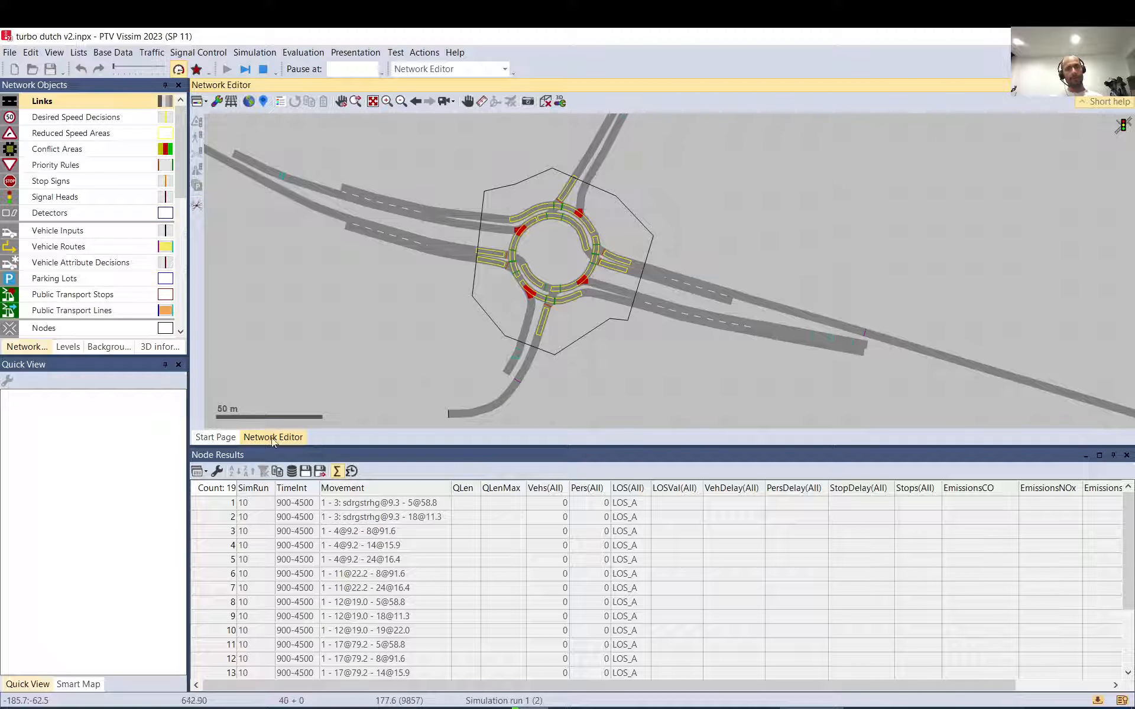
{"action": "left_click", "coordinate": [179, 69]}
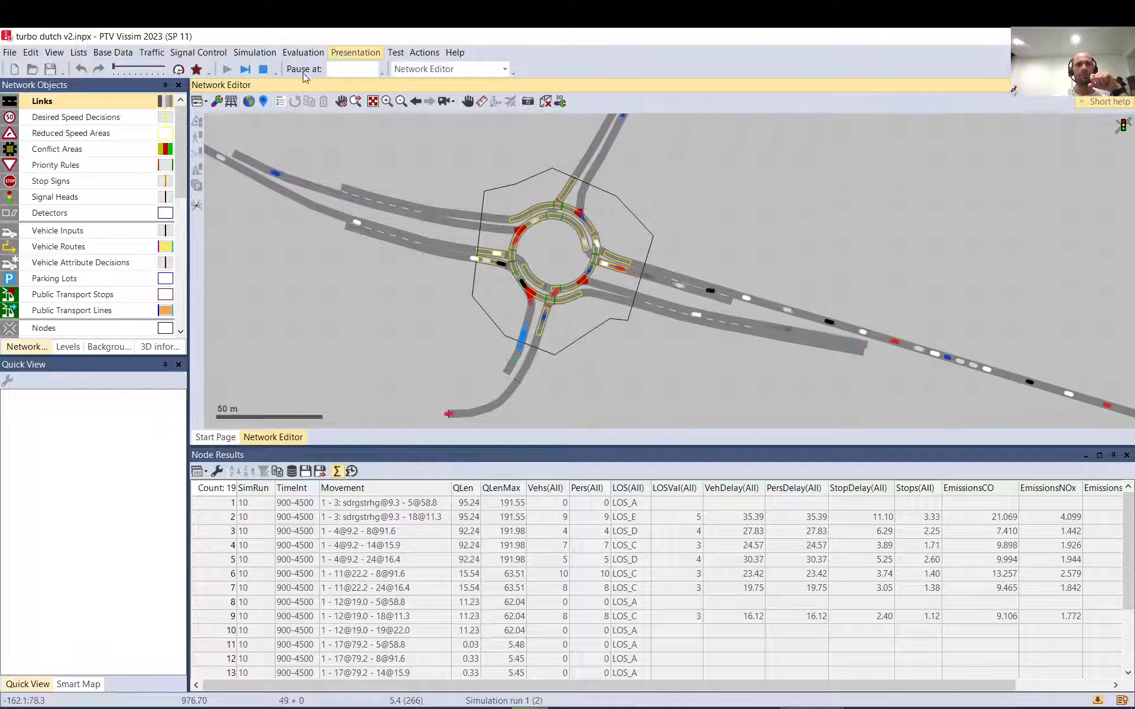
{"action": "left_click", "coordinate": [263, 69]}
- Start the simulation again in quick mode and enlarge the Node Results list
{"action": "left_click", "coordinate": [230, 70]}
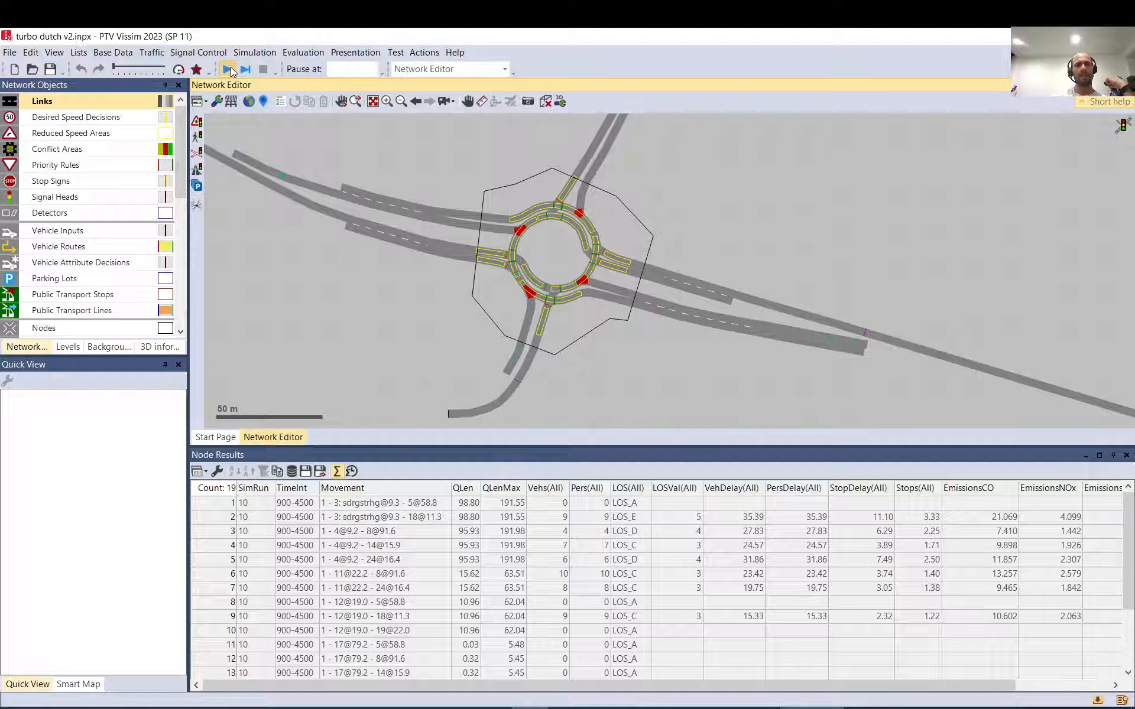
{"action": "left_click", "coordinate": [178, 69]}
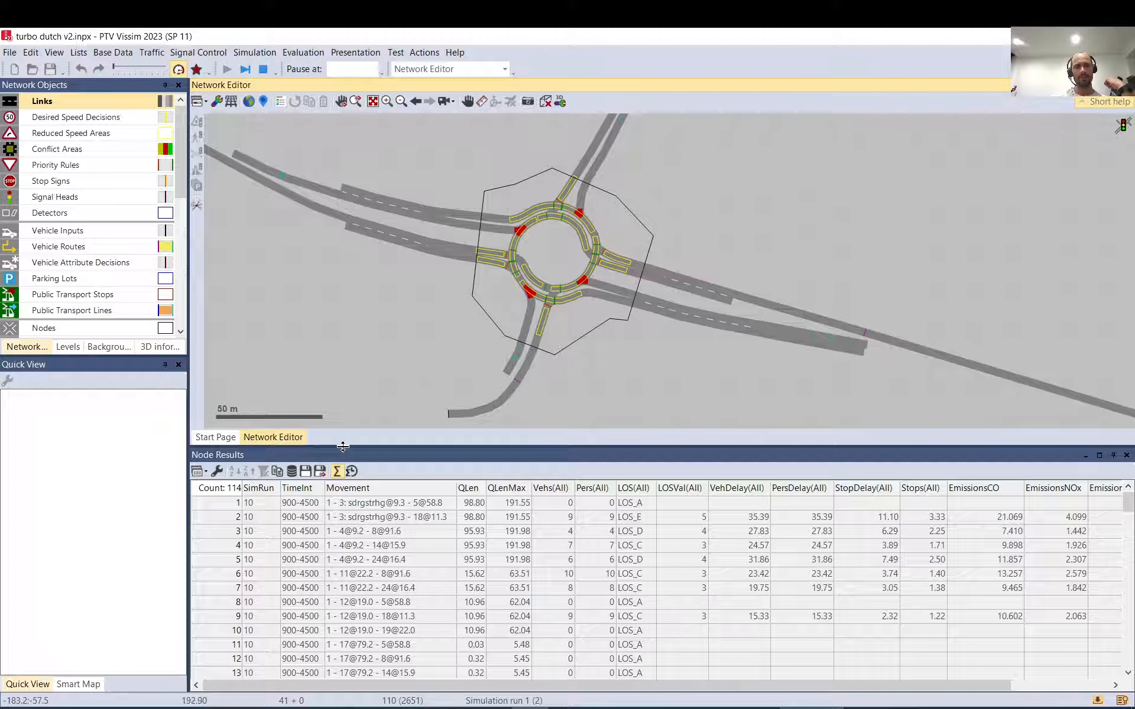
{"action": "left_click_drag", "start_coordinate": [343, 449], "coordinate": [340, 249]}
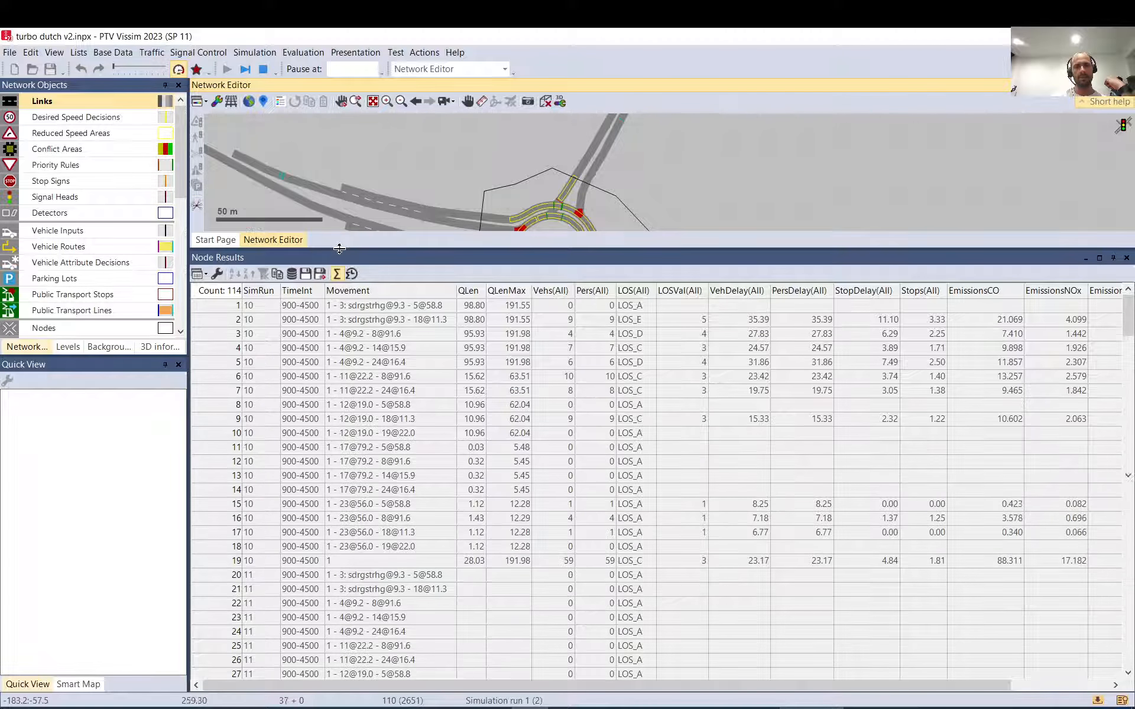
- Go through the node results per simulation run and widen the SimRun column so its row labels are fully readable
{"action": "left_click", "coordinate": [255, 308]}
{"action": "scroll", "coordinate": [260, 461], "scroll_direction": "down", "scroll_amount": 3}
{"action": "scroll", "coordinate": [264, 472], "scroll_direction": "down", "scroll_amount": 6}
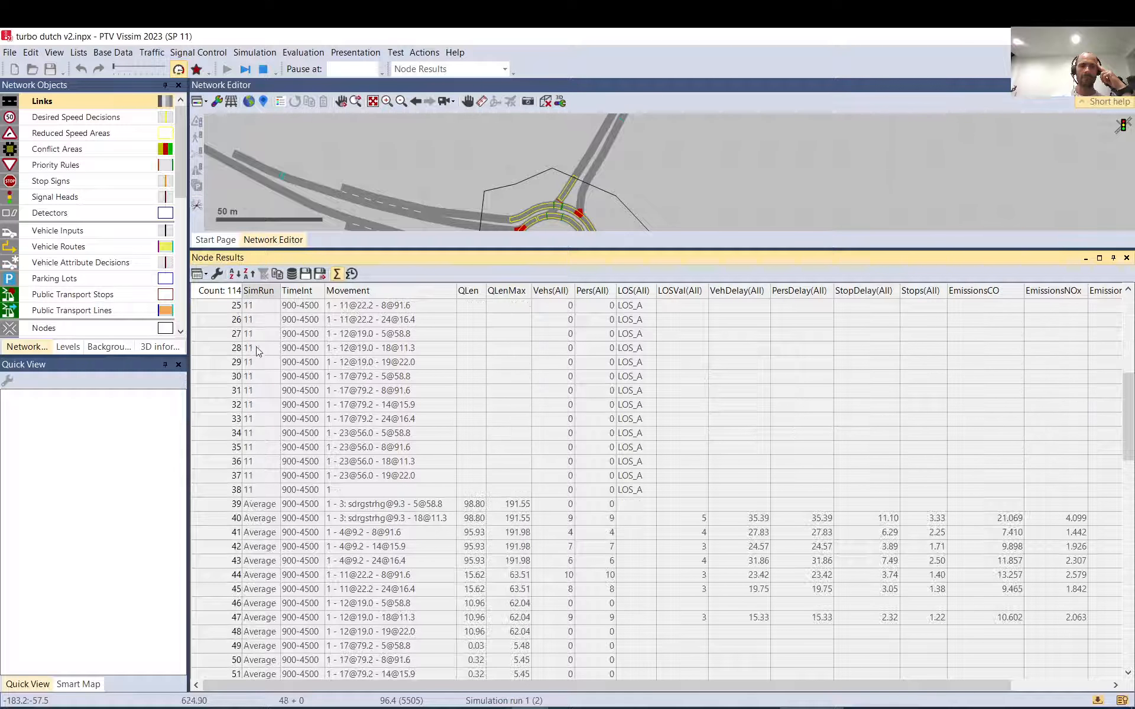
{"action": "scroll", "coordinate": [263, 508], "scroll_direction": "down", "scroll_amount": 4}
{"action": "scroll", "coordinate": [264, 503], "scroll_direction": "down", "scroll_amount": 2}
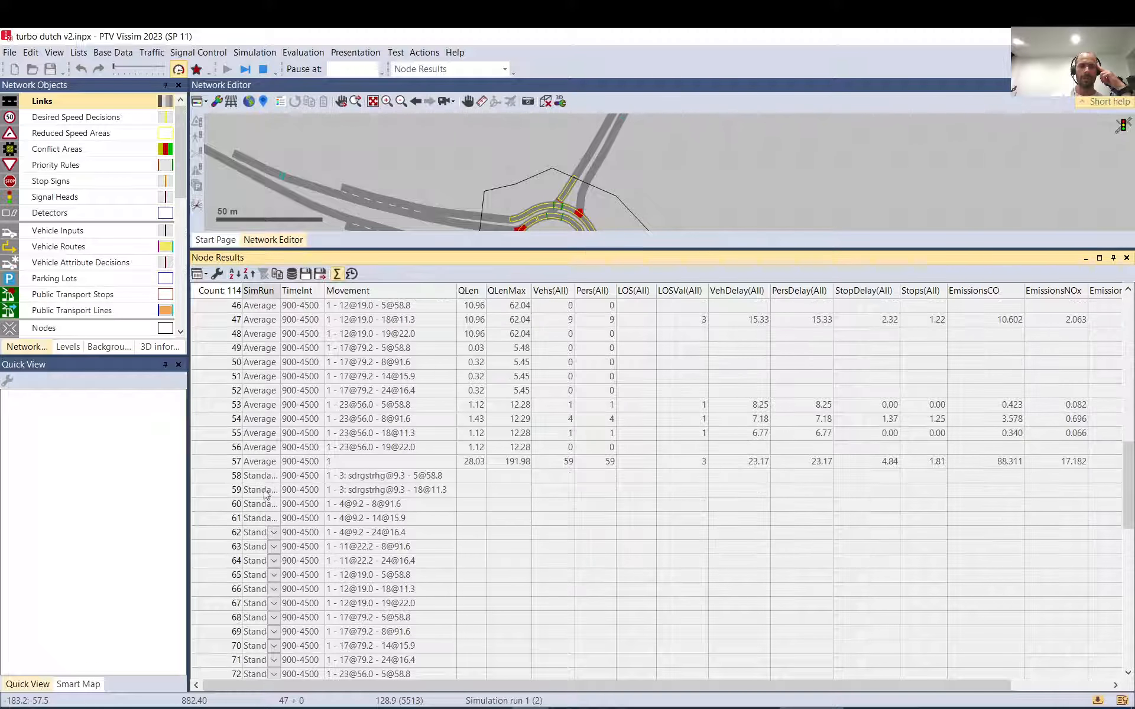
{"action": "scroll", "coordinate": [266, 491], "scroll_direction": "down", "scroll_amount": 15}
{"action": "left_click_drag", "start_coordinate": [280, 291], "coordinate": [347, 291]}
{"action": "scroll", "coordinate": [374, 478], "scroll_direction": "up", "scroll_amount": 16}
{"action": "scroll", "coordinate": [373, 477], "scroll_direction": "up", "scroll_amount": 2}
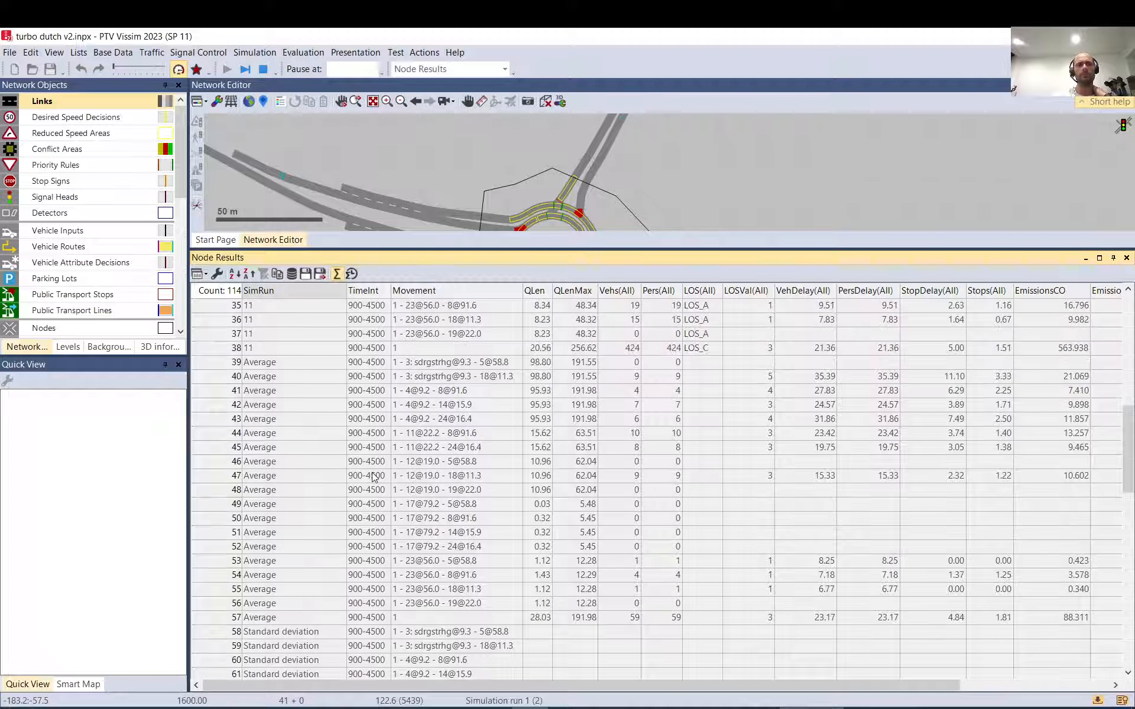
- Examine the Average rows, the Standard deviation rows and the run 12 rows in the node results
{"action": "left_click_drag", "start_coordinate": [442, 362], "coordinate": [455, 617]}
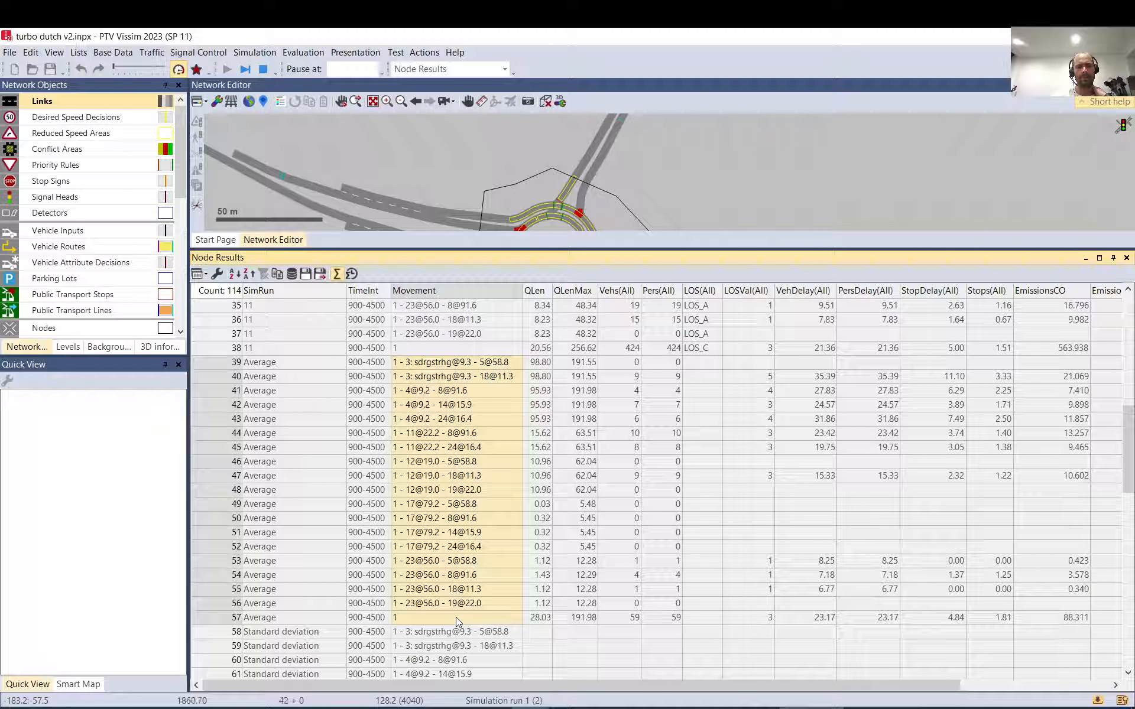
{"action": "scroll", "coordinate": [456, 617], "scroll_direction": "down", "scroll_amount": 5}
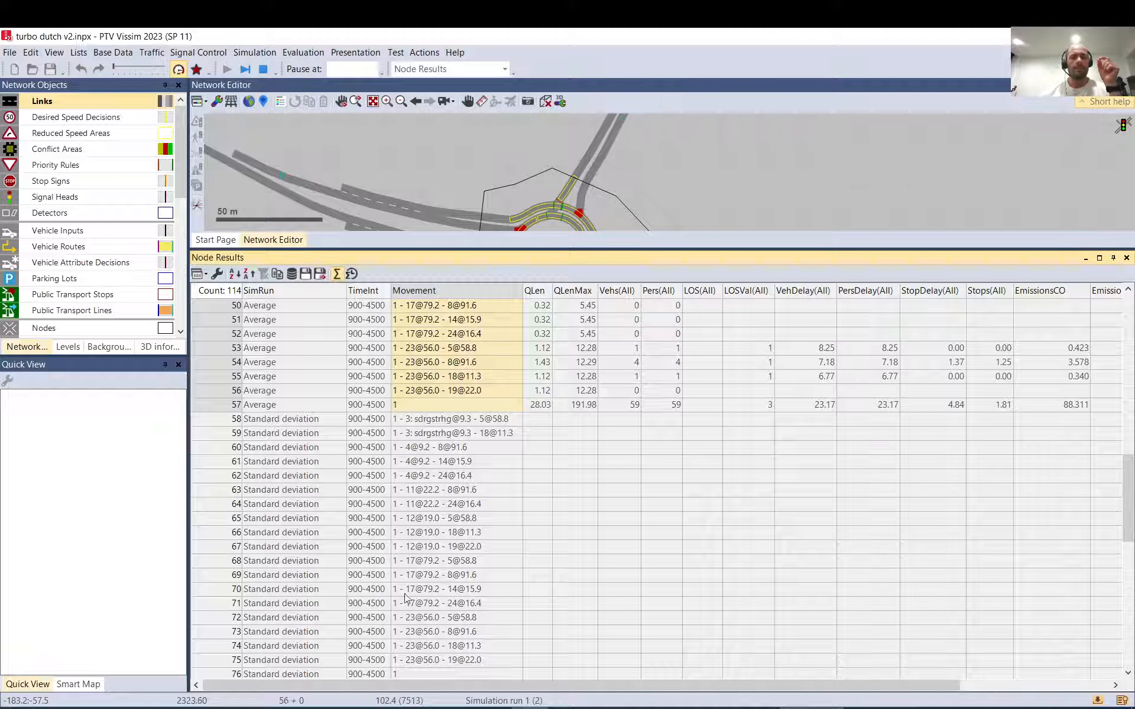
{"action": "left_click_drag", "start_coordinate": [316, 422], "coordinate": [448, 675]}
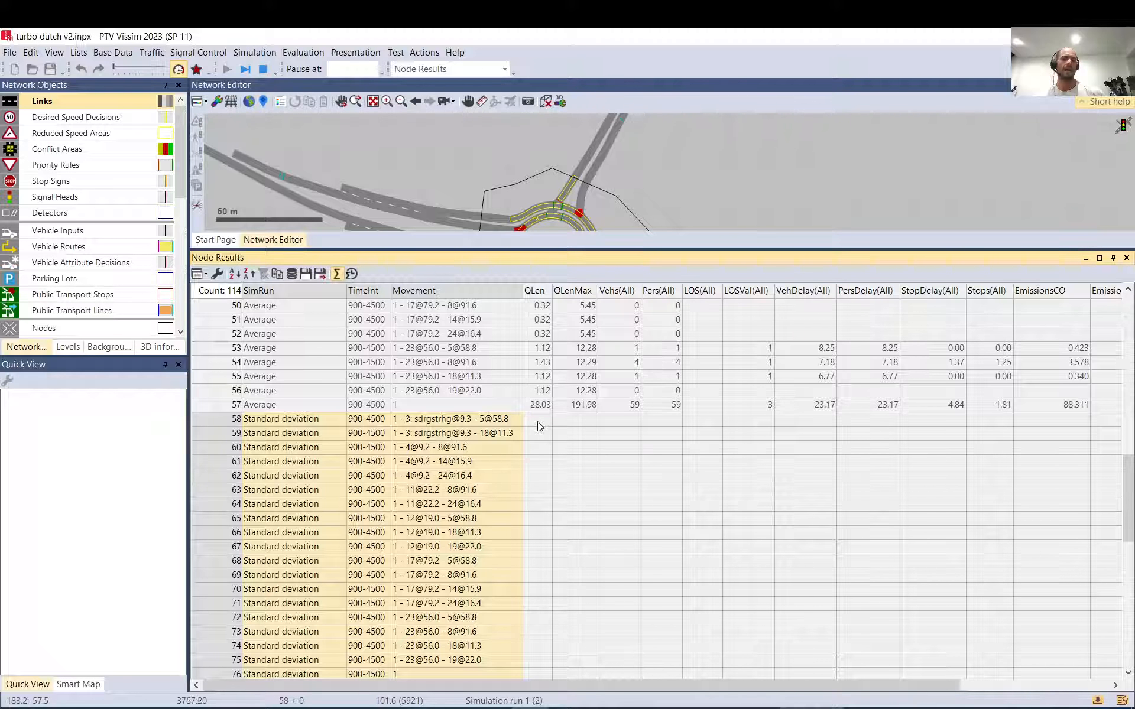
{"action": "left_click_drag", "start_coordinate": [539, 426], "coordinate": [534, 660]}
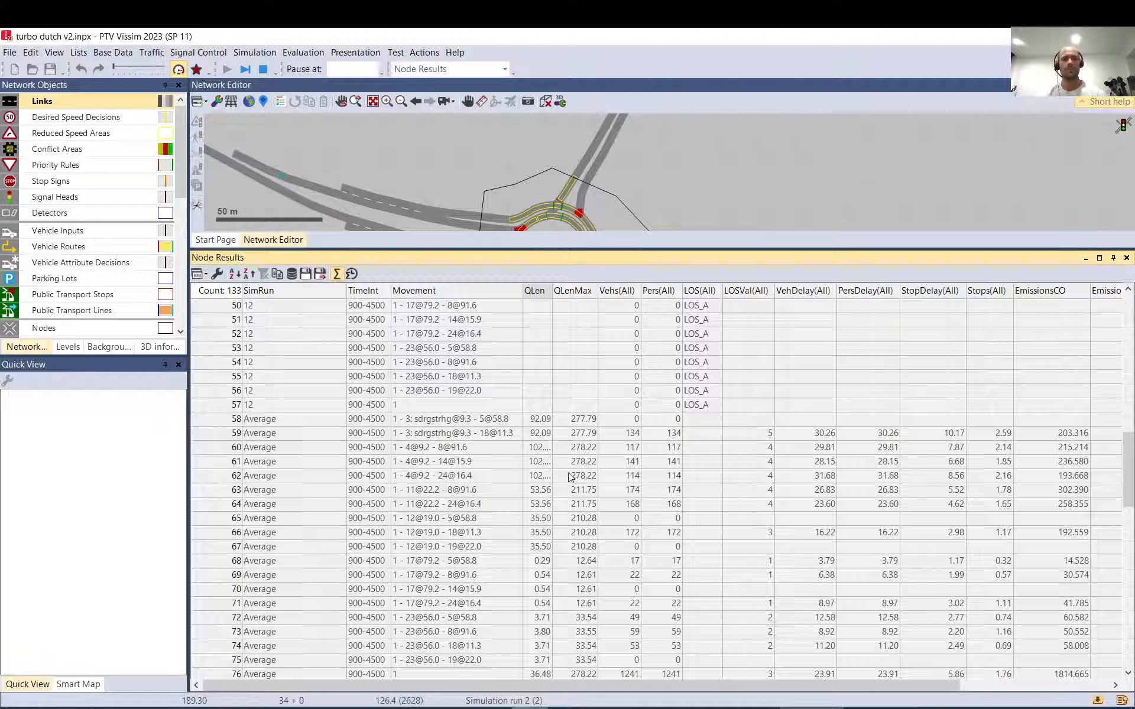
{"action": "scroll", "coordinate": [491, 464], "scroll_direction": "up", "scroll_amount": 5}
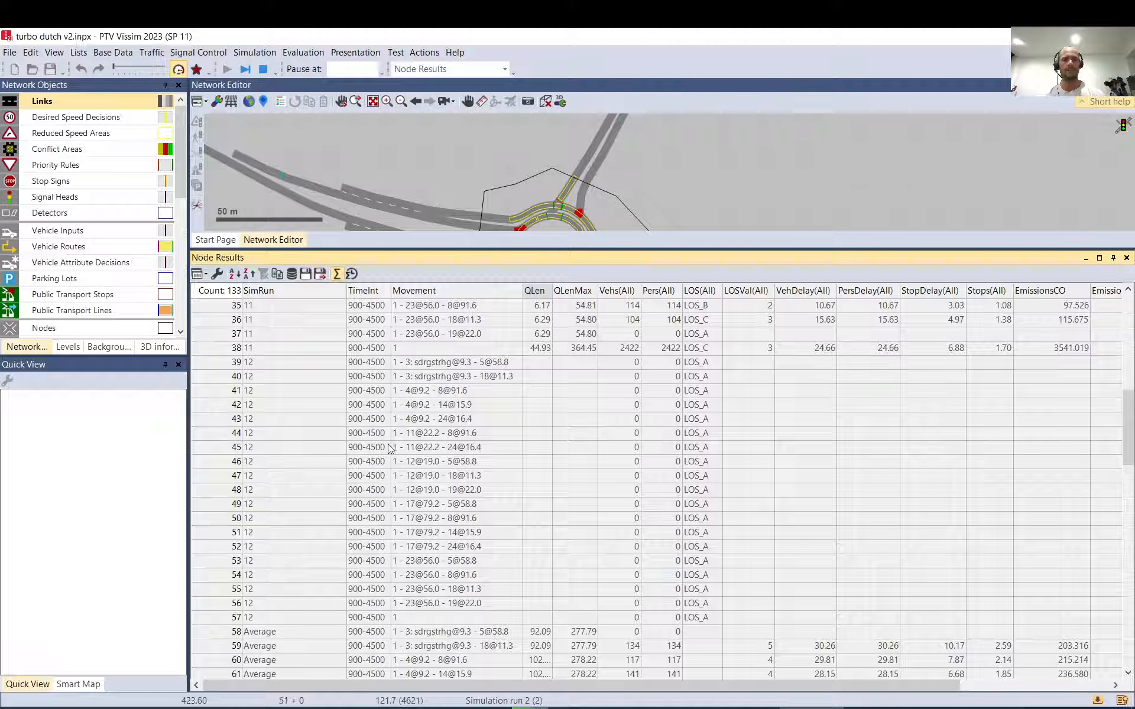
- Pause the running simulation outside quick mode and resume it
{"action": "left_click", "coordinate": [178, 69]}
{"action": "left_click", "coordinate": [245, 69]}
{"action": "scroll", "coordinate": [600, 391], "scroll_direction": "up", "scroll_amount": 1}
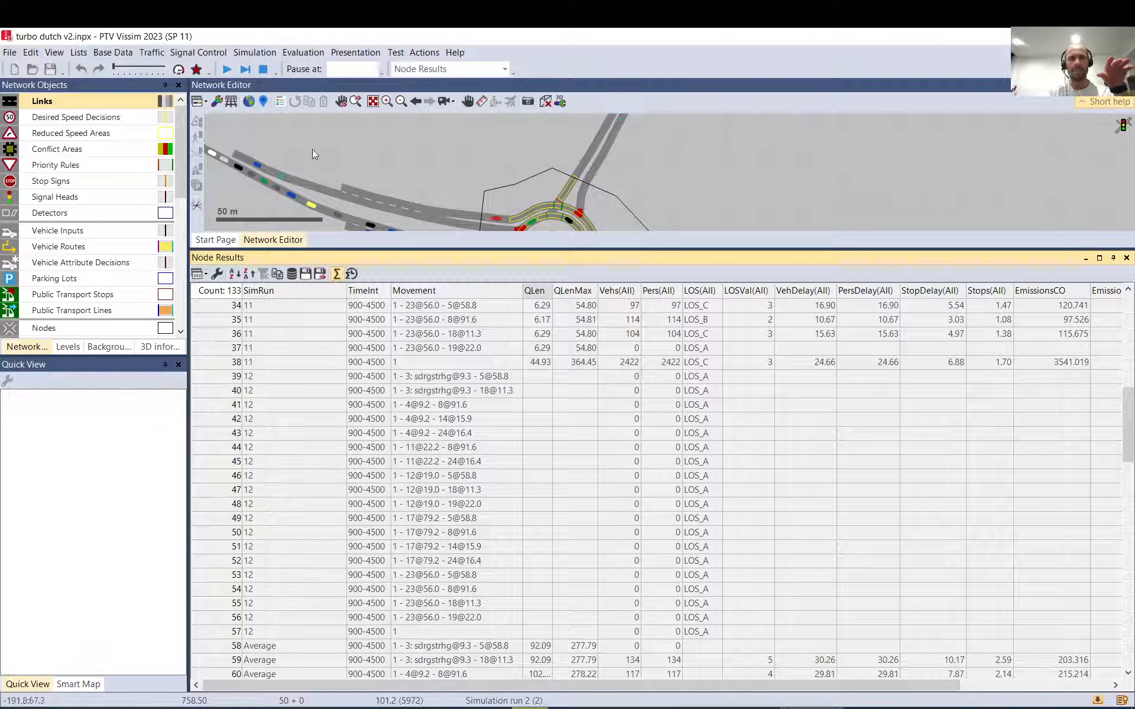
{"action": "key", "text": "F5"}
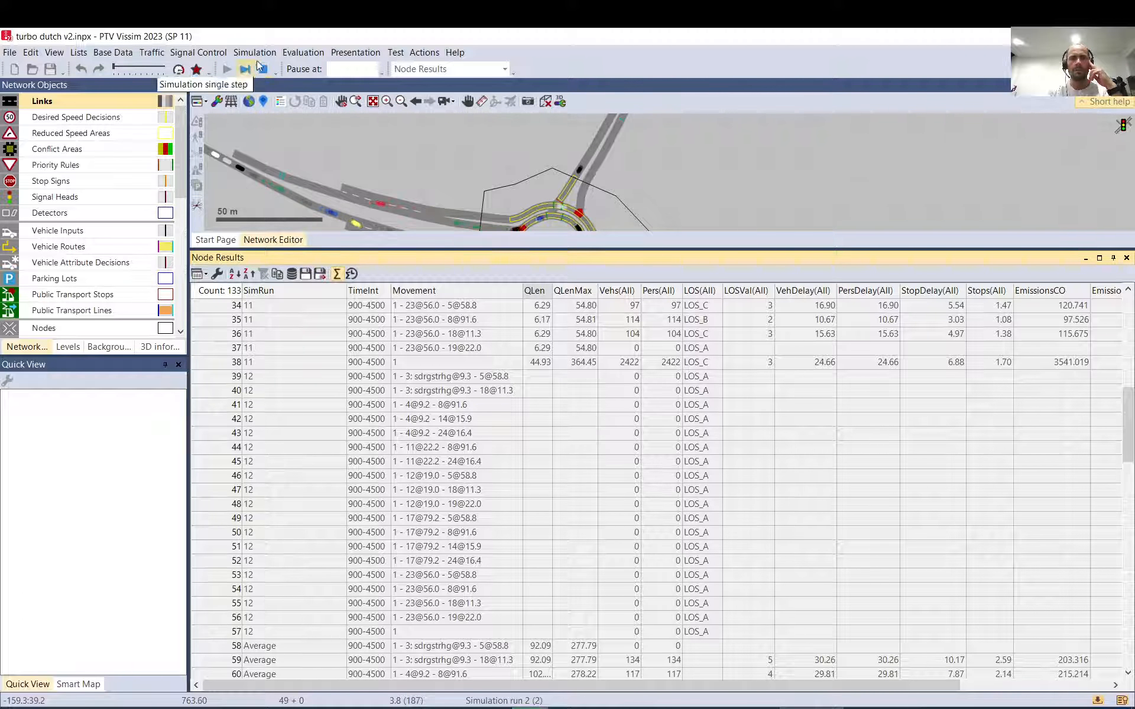
- Check the Nodes collection times in the evaluation configuration, cancel it, and return the simulation to quick mode
{"action": "left_click", "coordinate": [293, 56]}
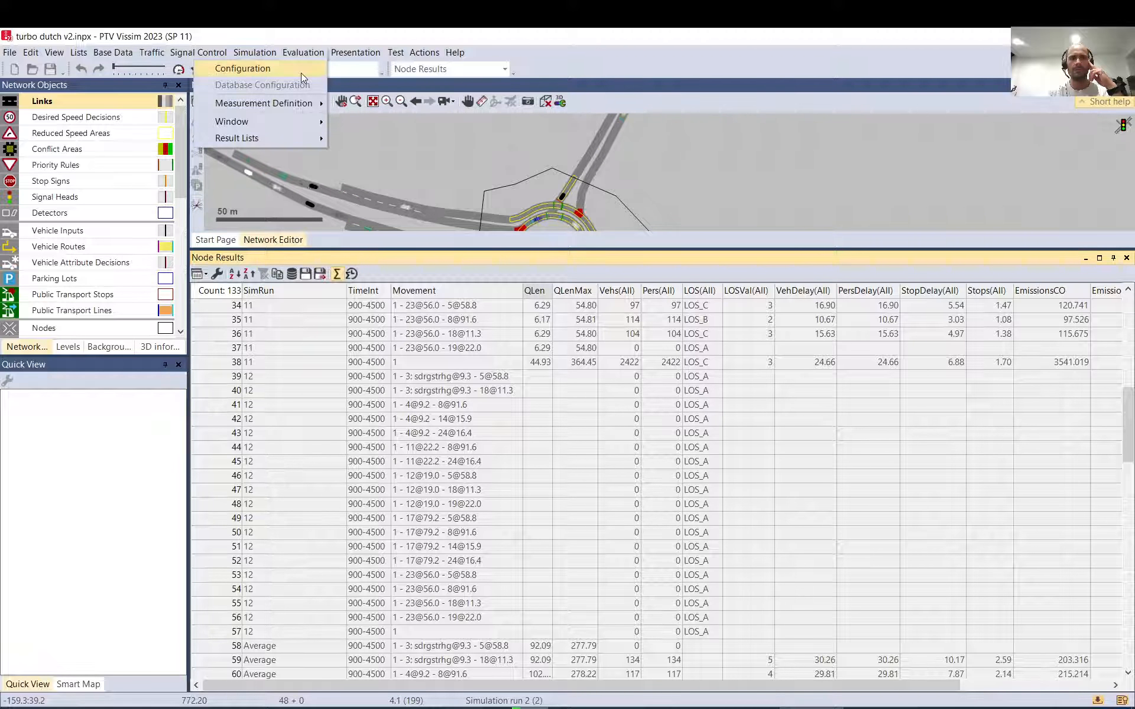
{"action": "left_click", "coordinate": [300, 72]}
{"action": "left_click", "coordinate": [436, 158]}
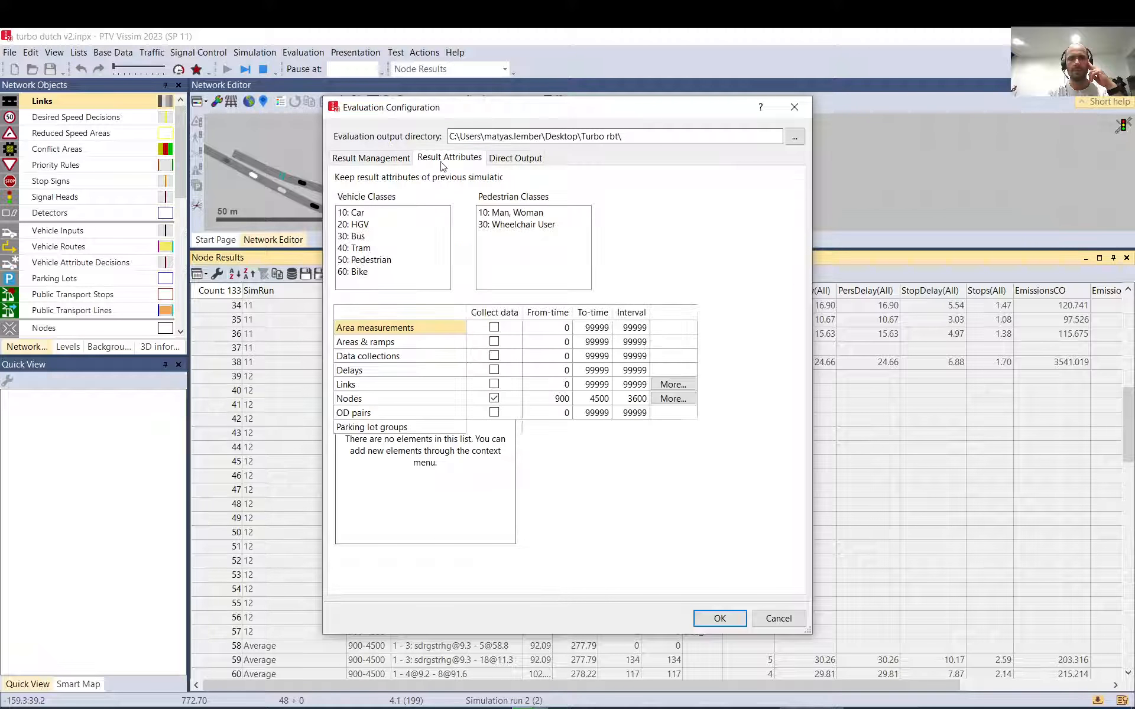
{"action": "left_click", "coordinate": [785, 617]}
{"action": "left_click", "coordinate": [179, 69]}
- Compare the Average rows in the node results with the rows of runs 10, 11 and 12, highlighting run 10's rows
{"action": "scroll", "coordinate": [295, 391], "scroll_direction": "down", "scroll_amount": 7}
{"action": "left_click", "coordinate": [294, 391]}
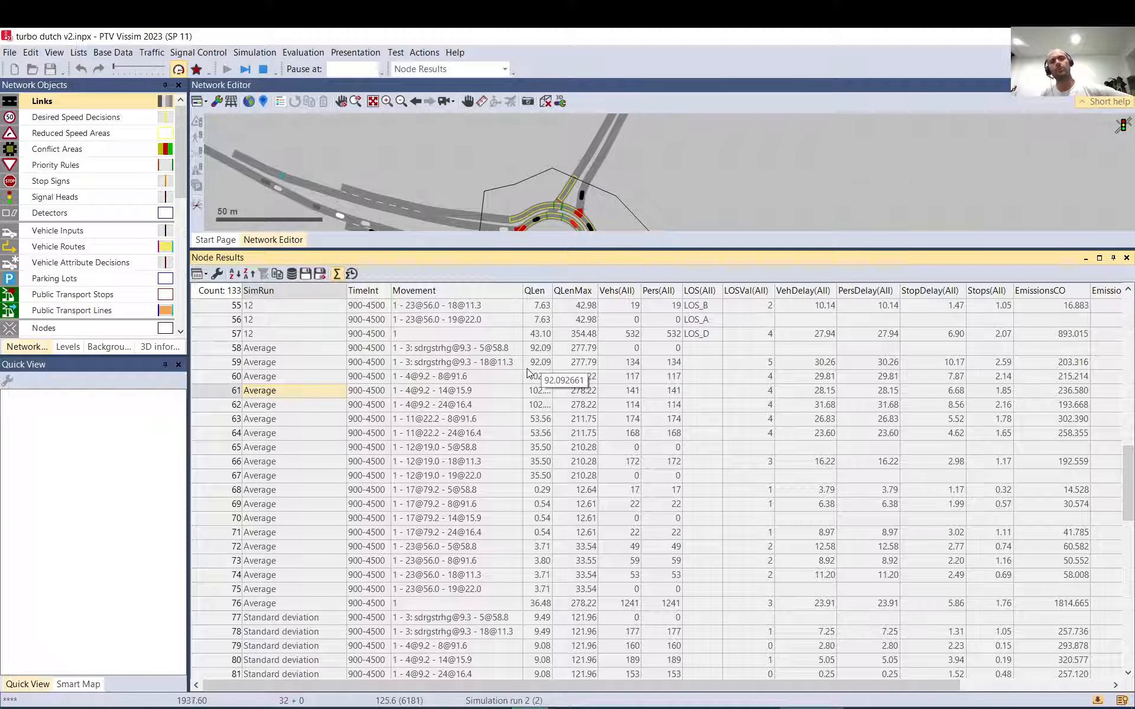
{"action": "scroll", "coordinate": [484, 417], "scroll_direction": "up", "scroll_amount": 8}
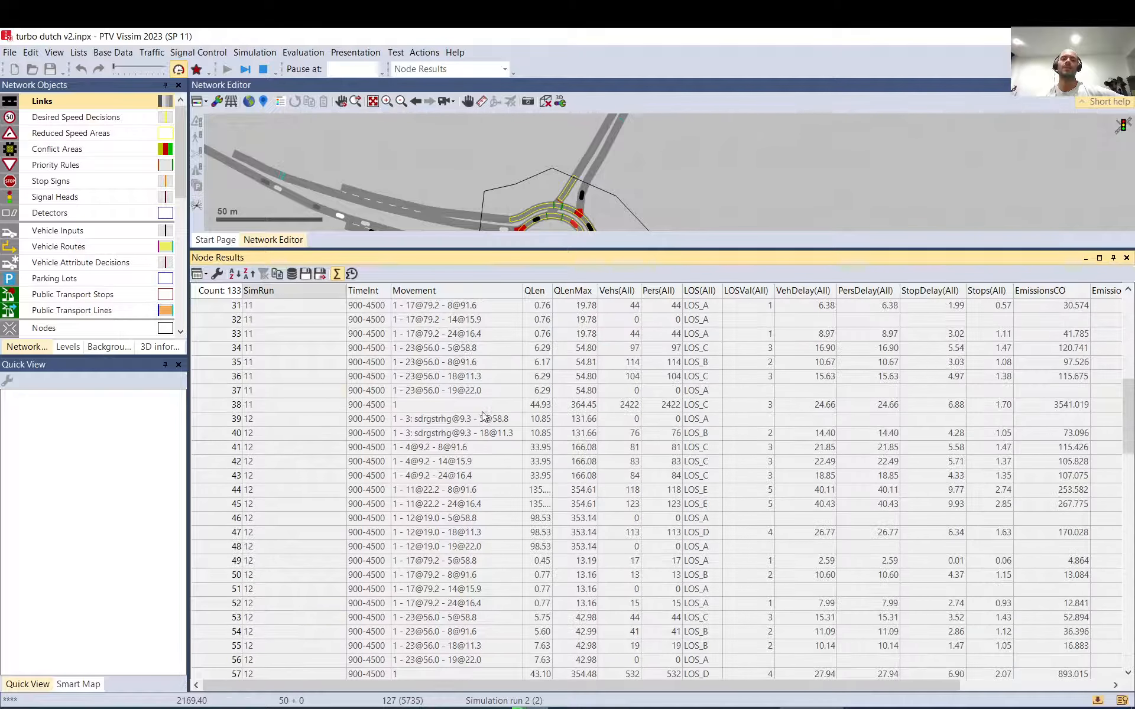
{"action": "scroll", "coordinate": [484, 417], "scroll_direction": "up", "scroll_amount": 10}
{"action": "left_click_drag", "start_coordinate": [295, 306], "coordinate": [307, 563]}
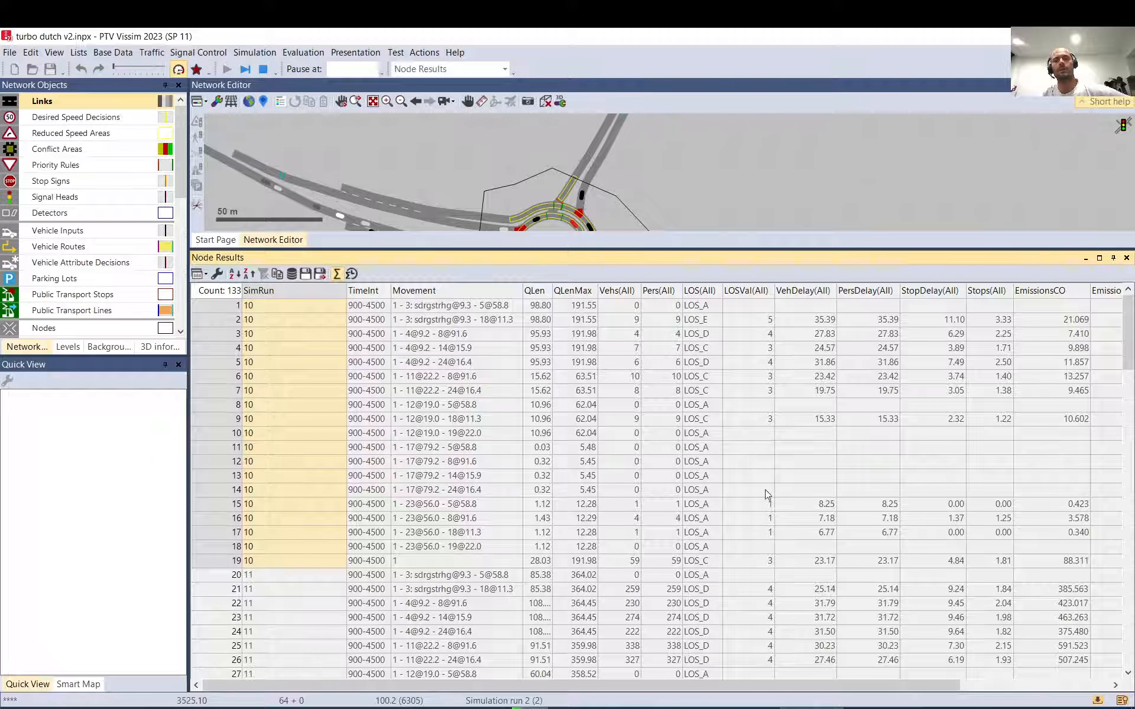
{"action": "scroll", "coordinate": [736, 407], "scroll_direction": "down", "scroll_amount": 5}
{"action": "scroll", "coordinate": [549, 432], "scroll_direction": "down", "scroll_amount": 10}
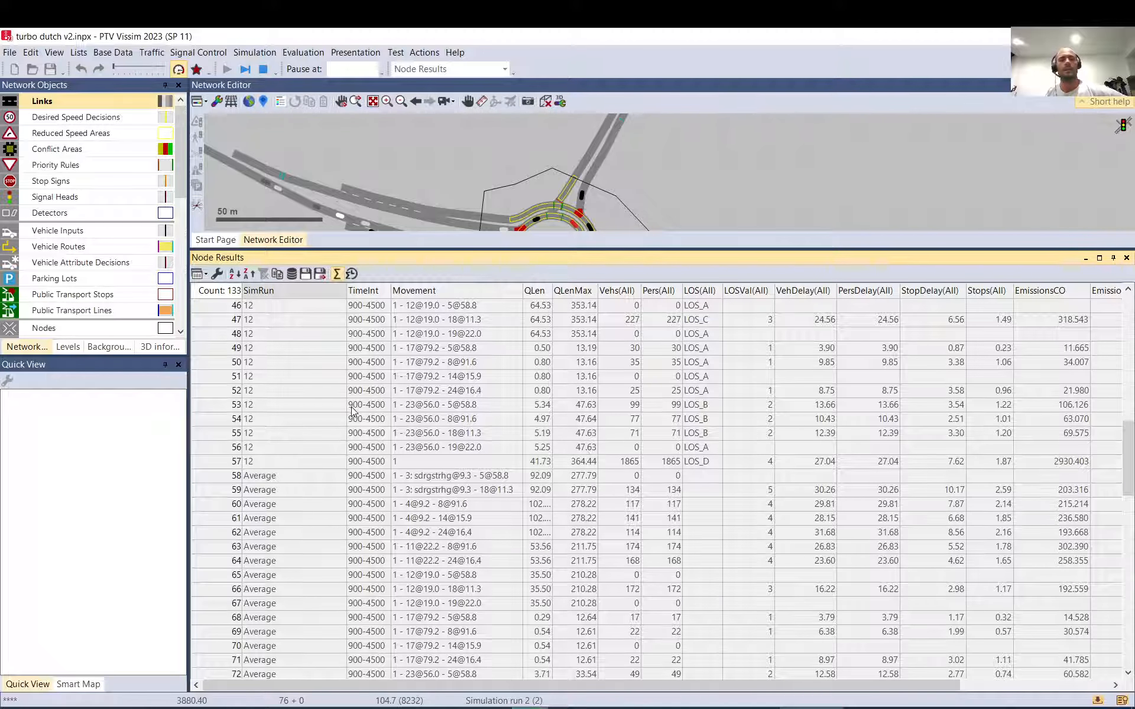
{"action": "scroll", "coordinate": [349, 381], "scroll_direction": "up", "scroll_amount": 9}
{"action": "scroll", "coordinate": [267, 648], "scroll_direction": "down", "scroll_amount": 8}
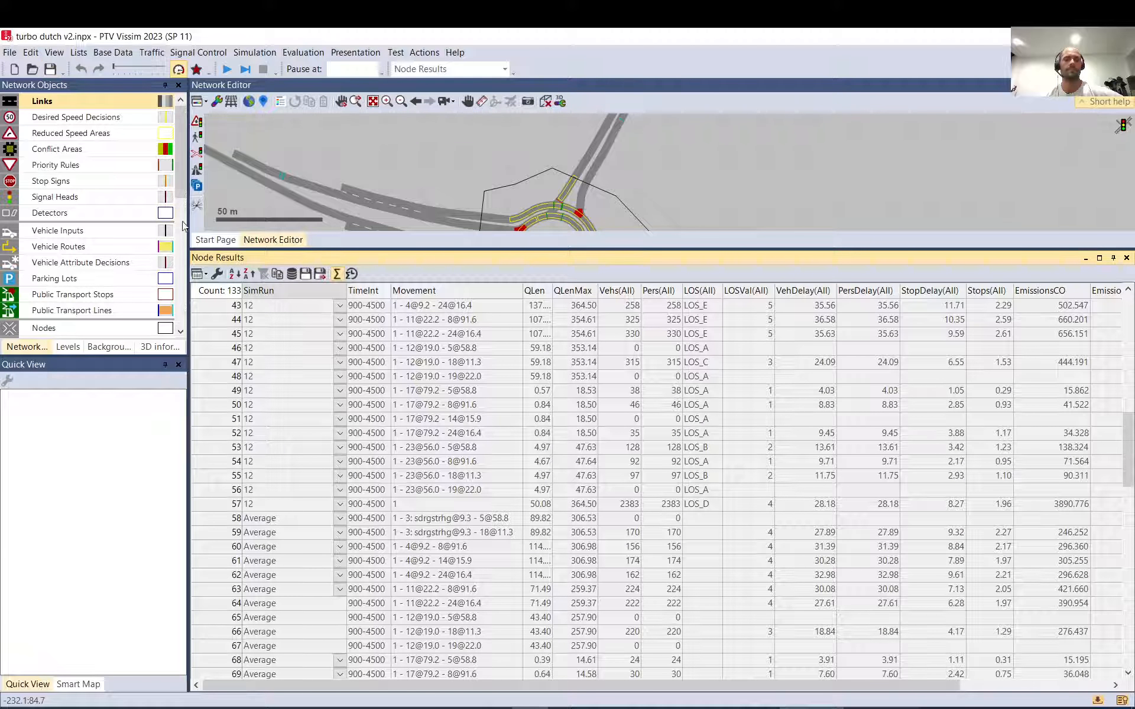
- Delete the result files 7.db to 10.db from the "turbo dutch v2.results" folder in the working directory
{"action": "left_click", "coordinate": [9, 52]}
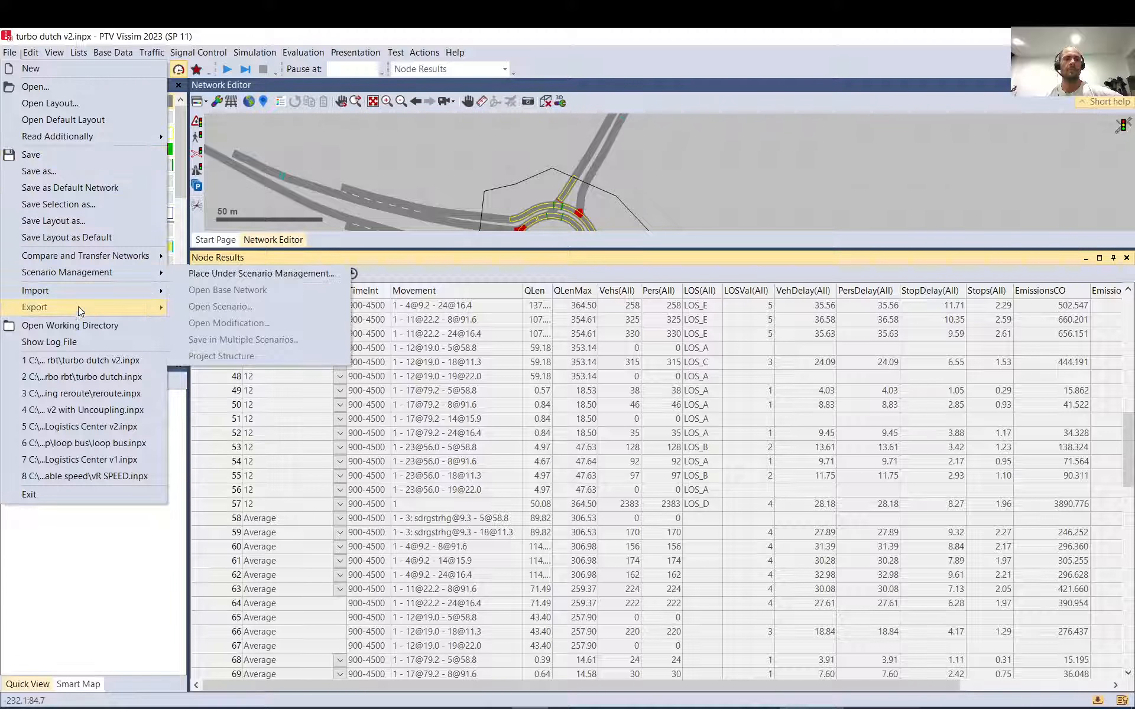
{"action": "left_click", "coordinate": [82, 326]}
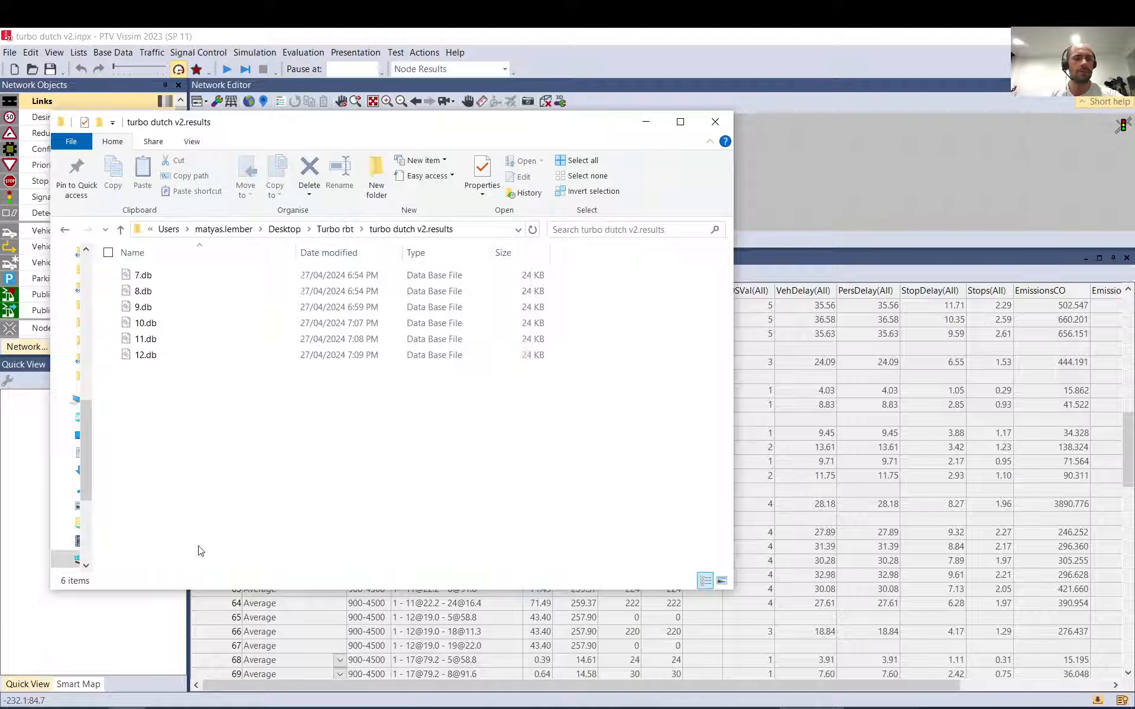
{"action": "left_click_drag", "start_coordinate": [583, 279], "coordinate": [148, 330]}
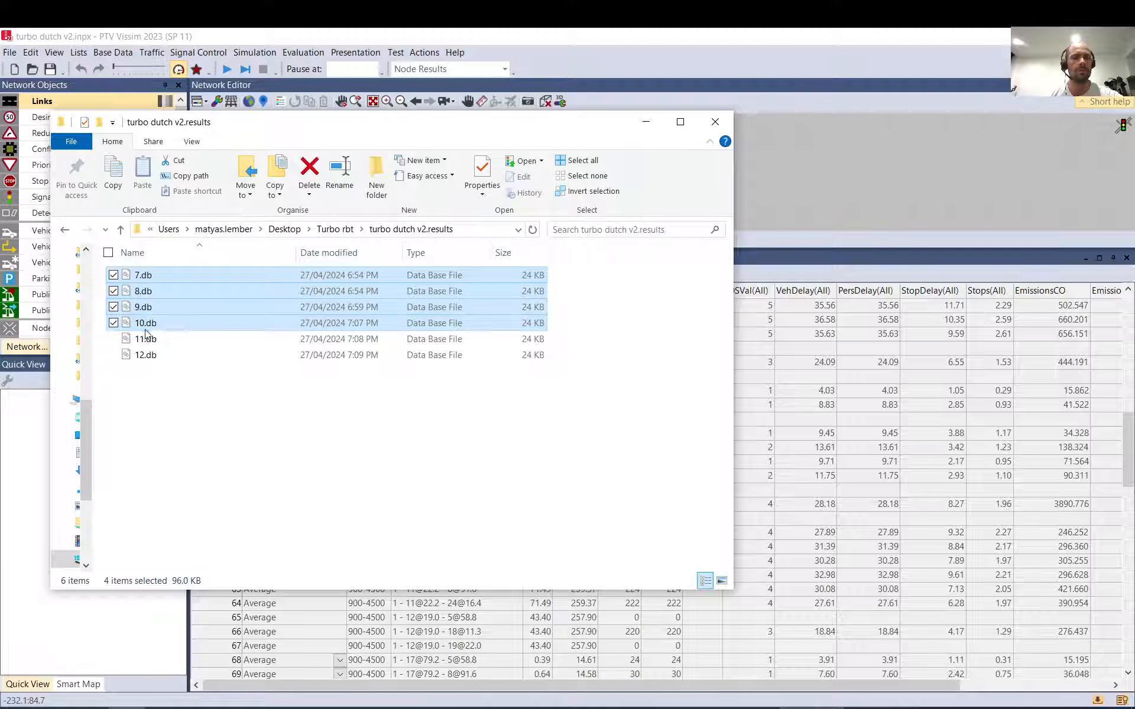
{"action": "left_click", "coordinate": [310, 175]}
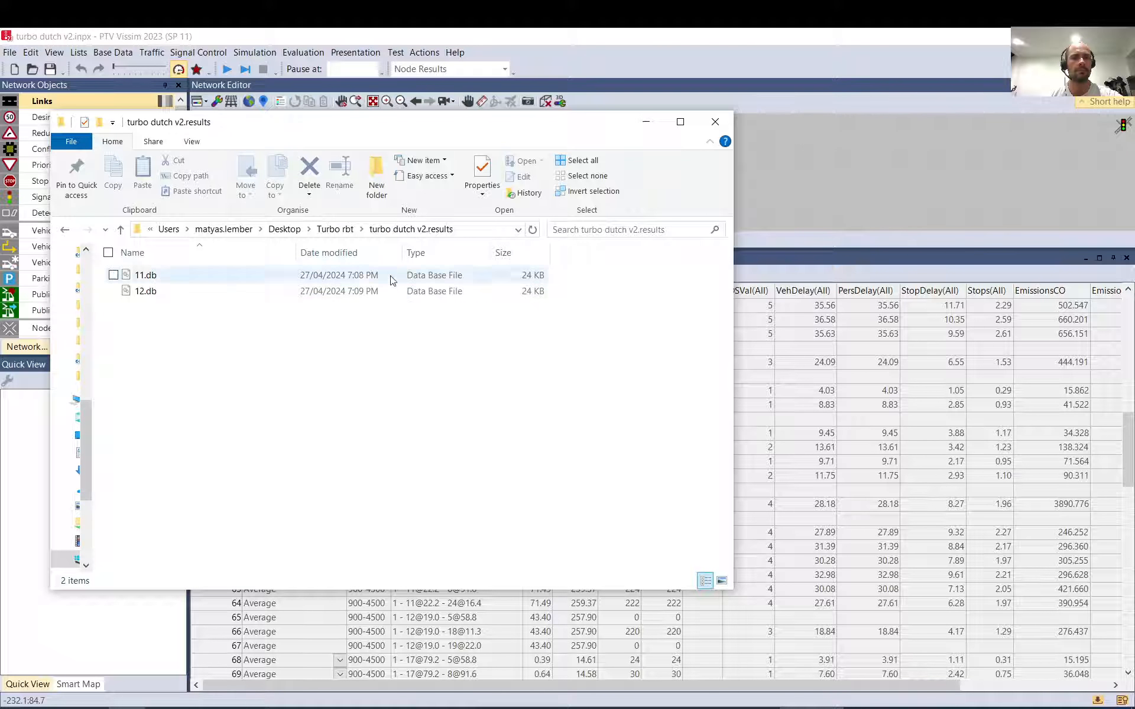
{"action": "left_click", "coordinate": [786, 104]}
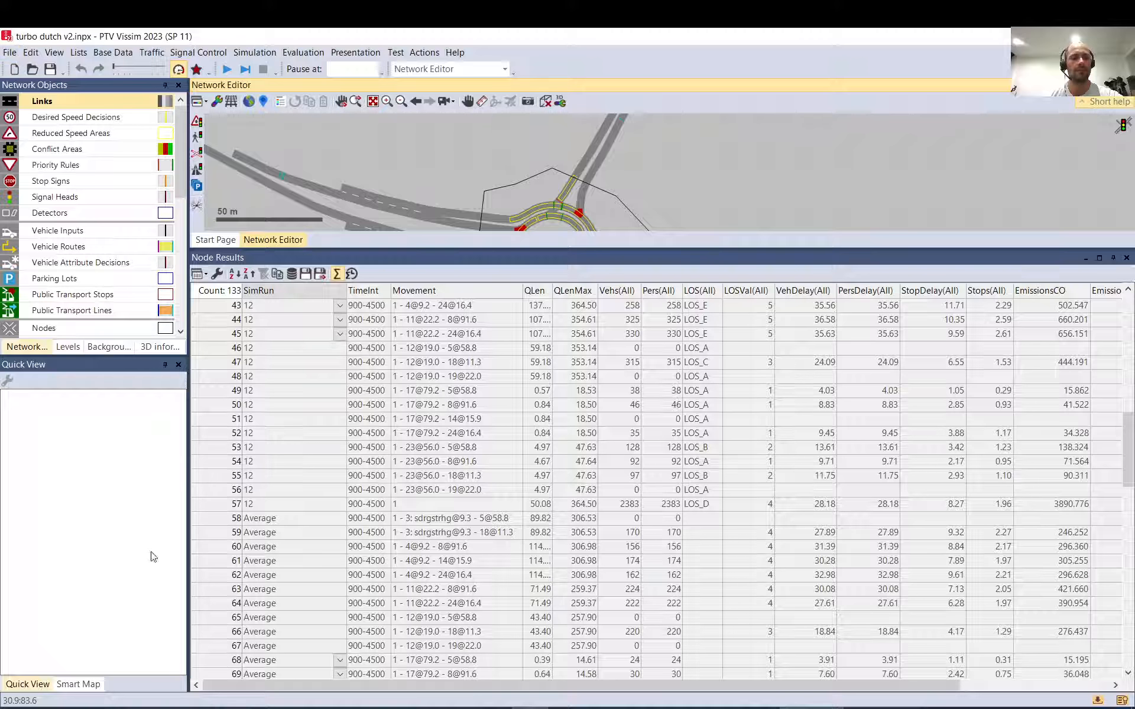
- Switch to the results folder in File Explorer and look in its parent folder "Turbo rbt"
{"action": "left_click", "coordinate": [127, 708]}
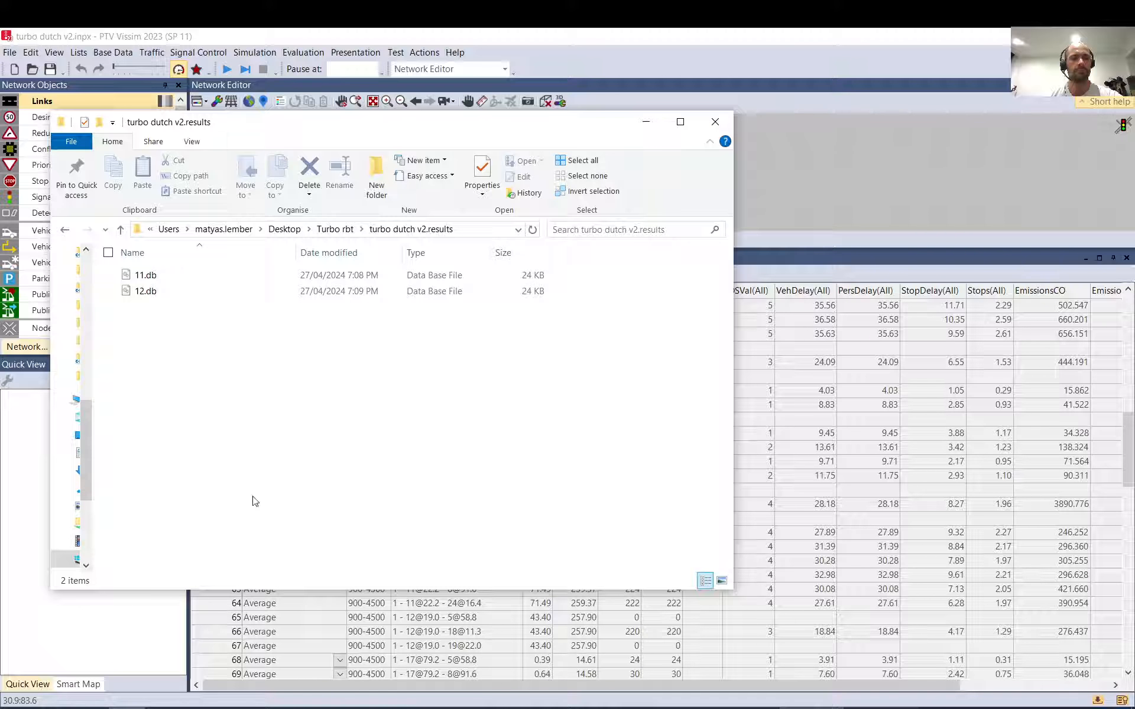
{"action": "left_click", "coordinate": [334, 229]}
{"action": "left_click", "coordinate": [192, 290]}
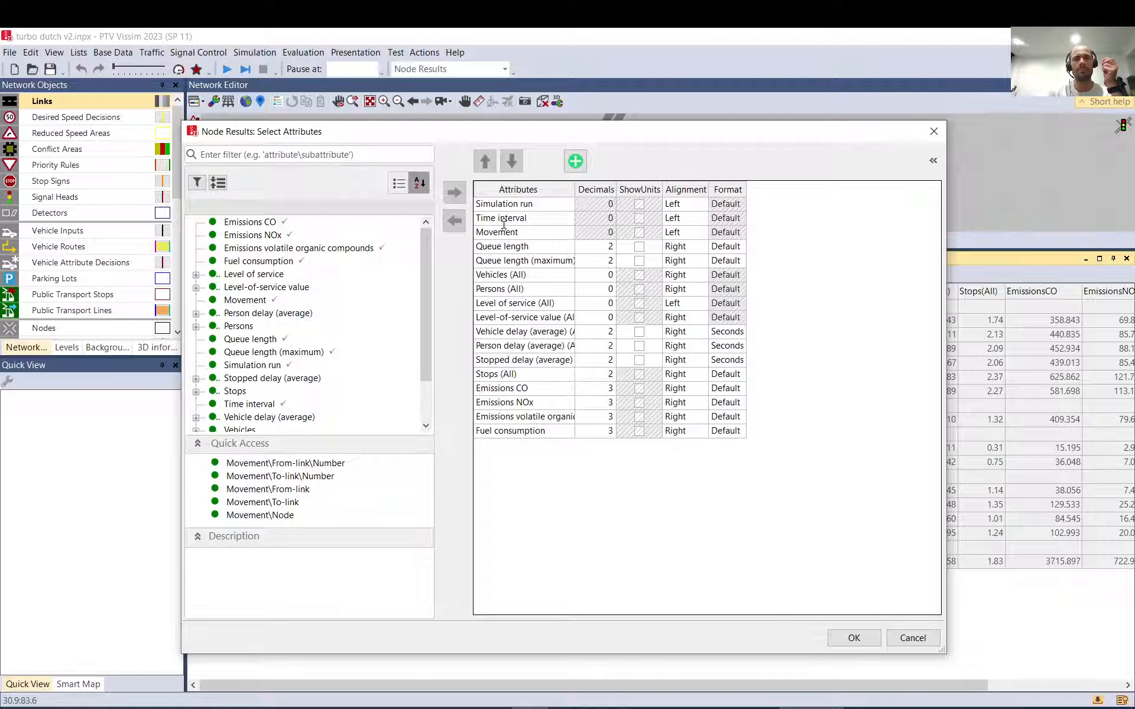
- Add the Movement\Node, Movement\From-link and Movement\To-link attributes to the node results list, directly after Movement
{"action": "left_click", "coordinate": [506, 233]}
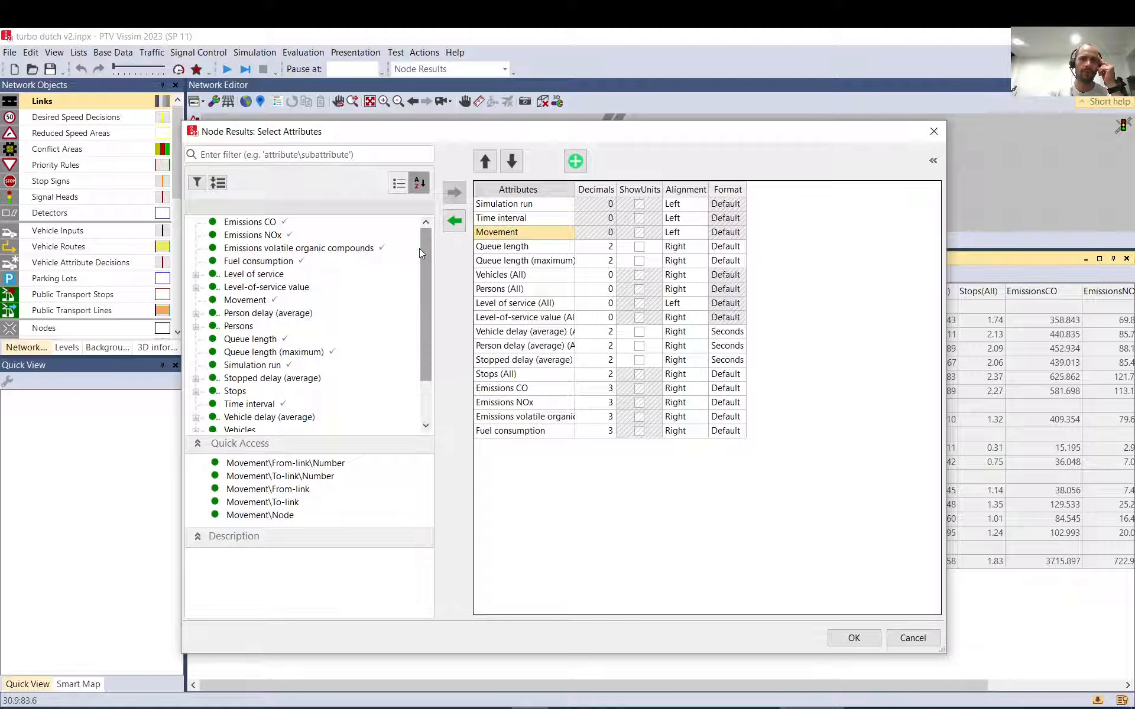
{"action": "left_click_drag", "start_coordinate": [426, 253], "coordinate": [427, 292]}
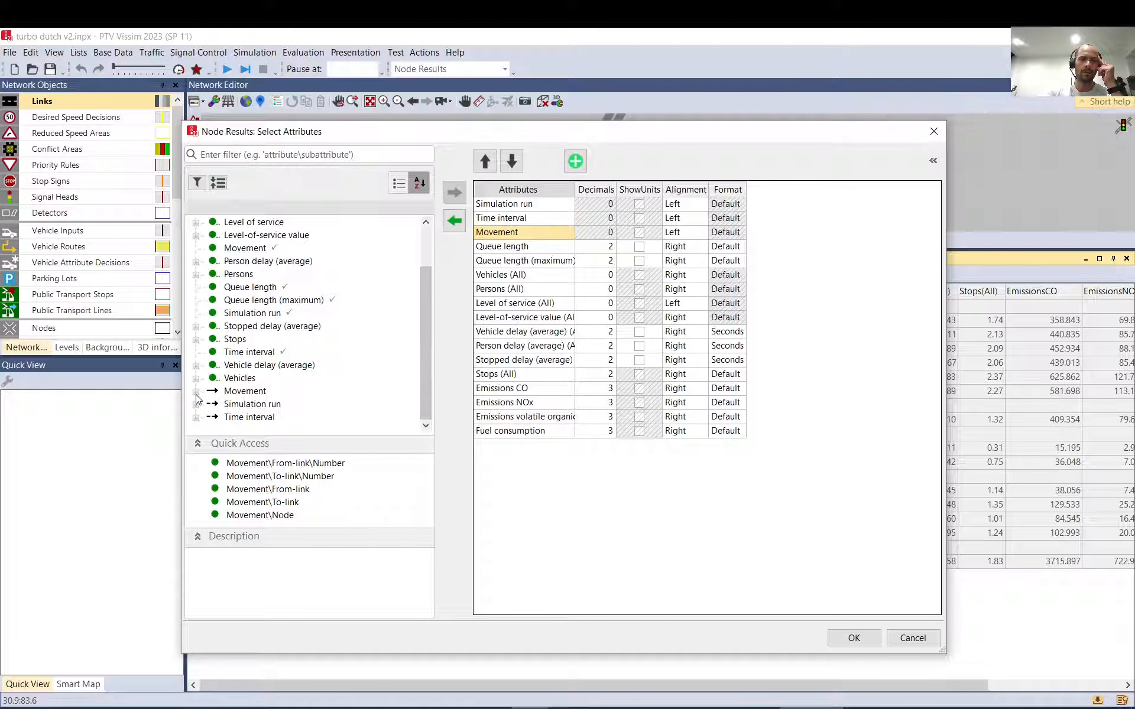
{"action": "double_click", "coordinate": [226, 397]}
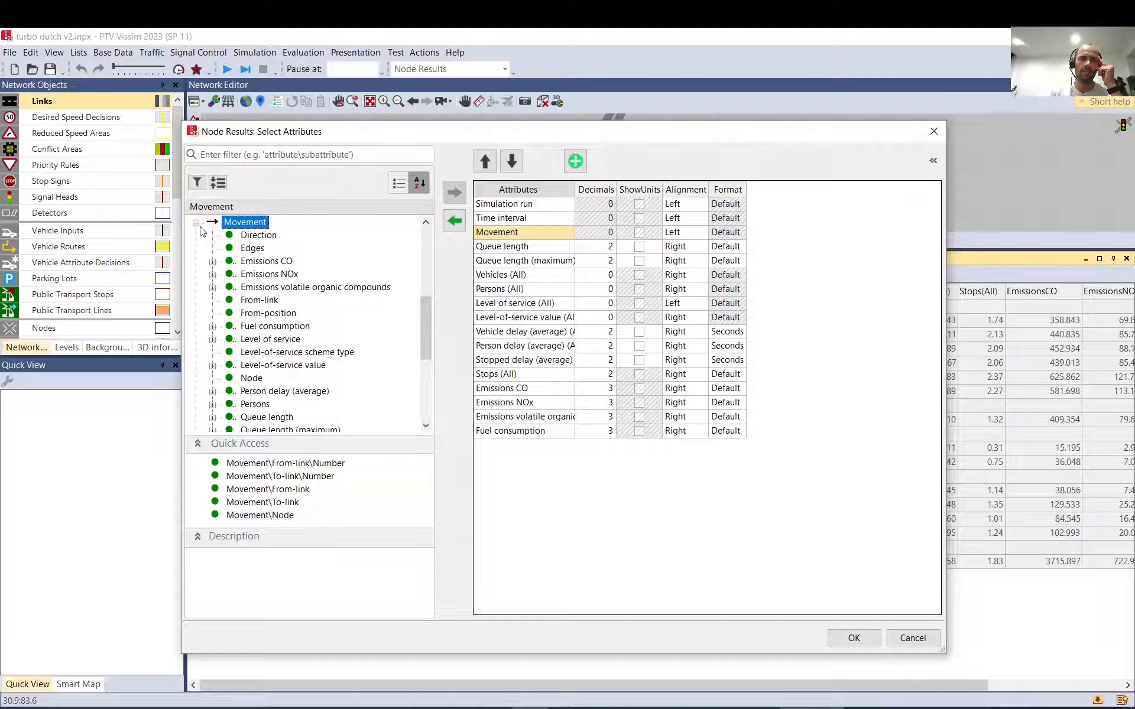
{"action": "left_click", "coordinate": [195, 223]}
{"action": "left_click", "coordinate": [196, 392]}
{"action": "scroll", "coordinate": [248, 349], "scroll_direction": "down", "scroll_amount": 2}
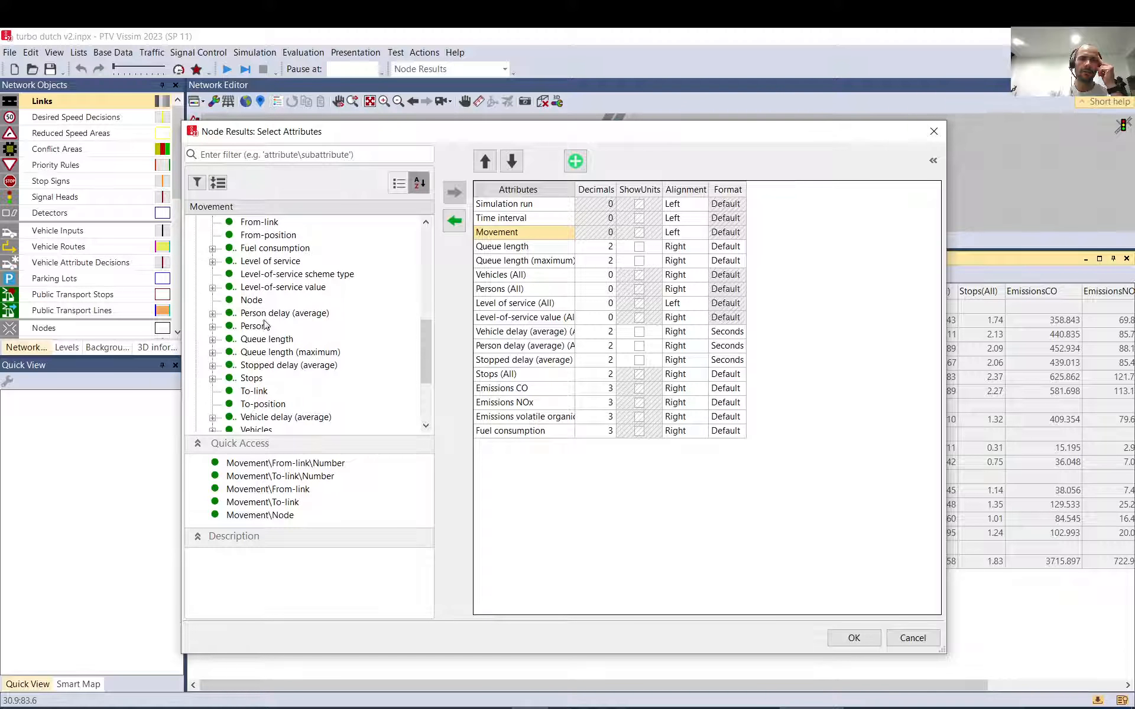
{"action": "double_click", "coordinate": [253, 302]}
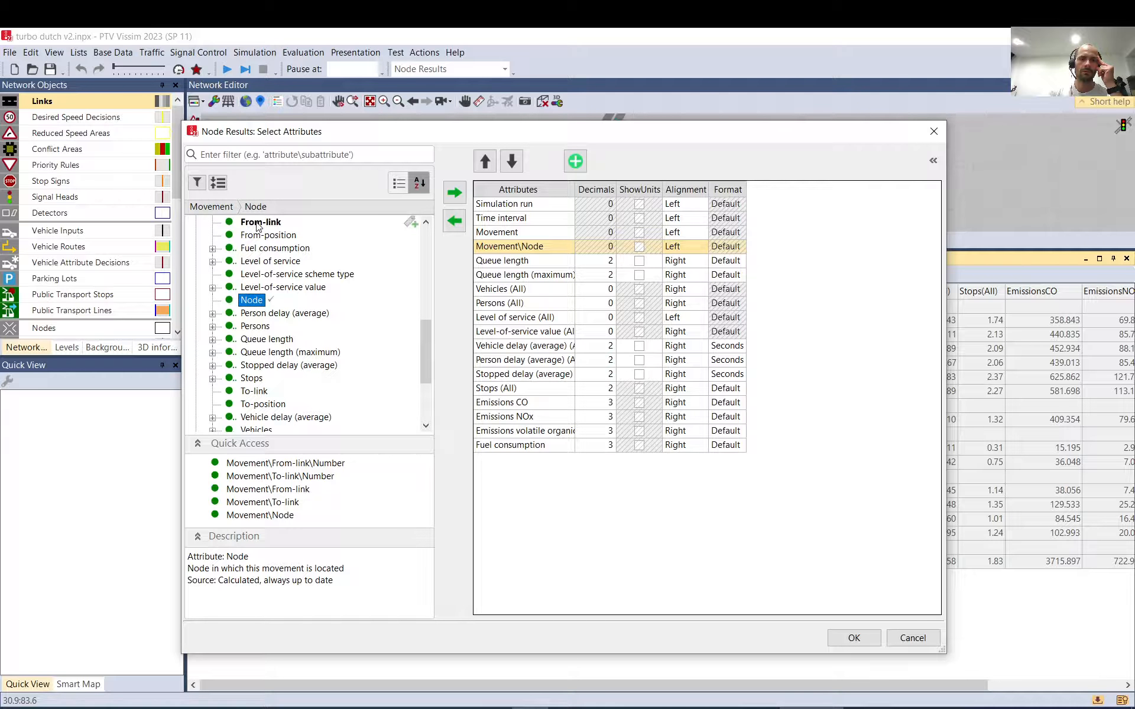
{"action": "double_click", "coordinate": [258, 224]}
{"action": "double_click", "coordinate": [255, 391]}
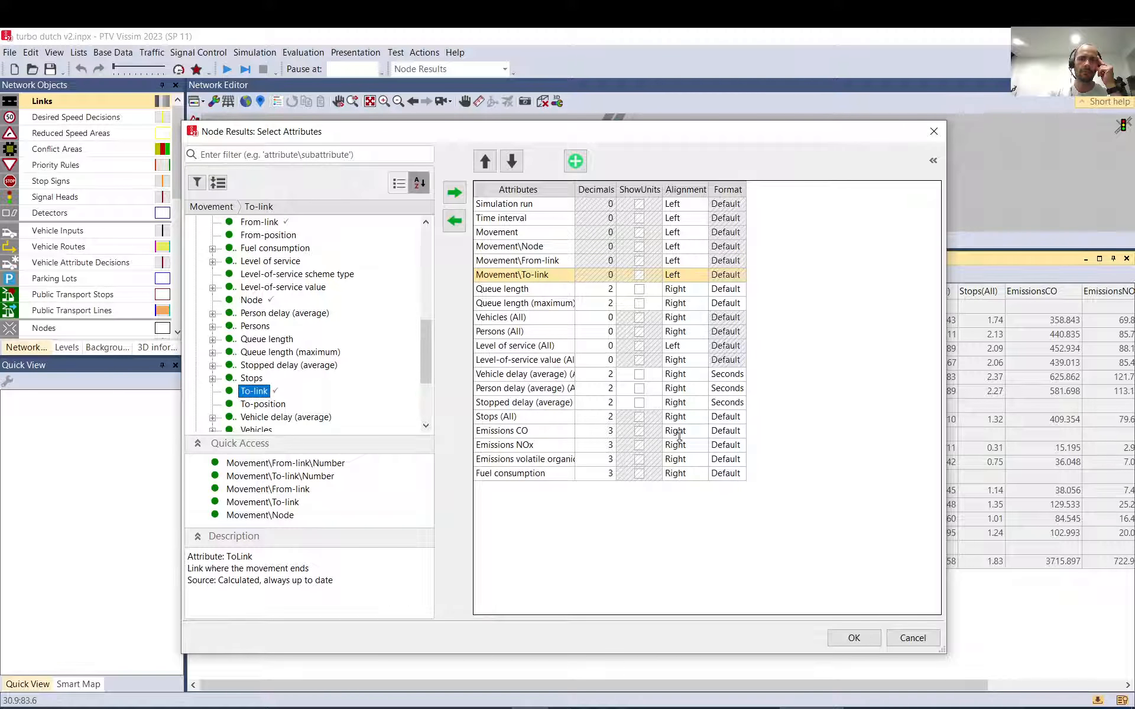
{"action": "left_click", "coordinate": [850, 637]}
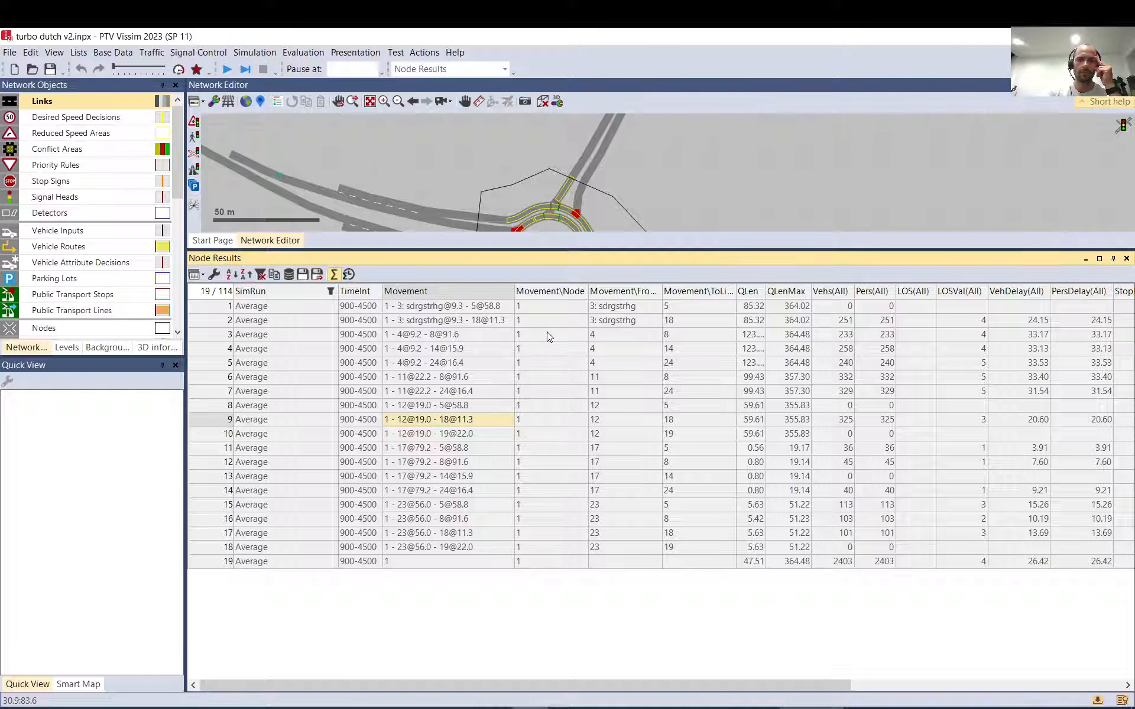
- Examine the from-link entries of the first two movements in the node results
{"action": "left_click", "coordinate": [614, 309]}
{"action": "left_click", "coordinate": [619, 324]}
{"action": "left_click", "coordinate": [616, 309]}
{"action": "left_click", "coordinate": [621, 323]}
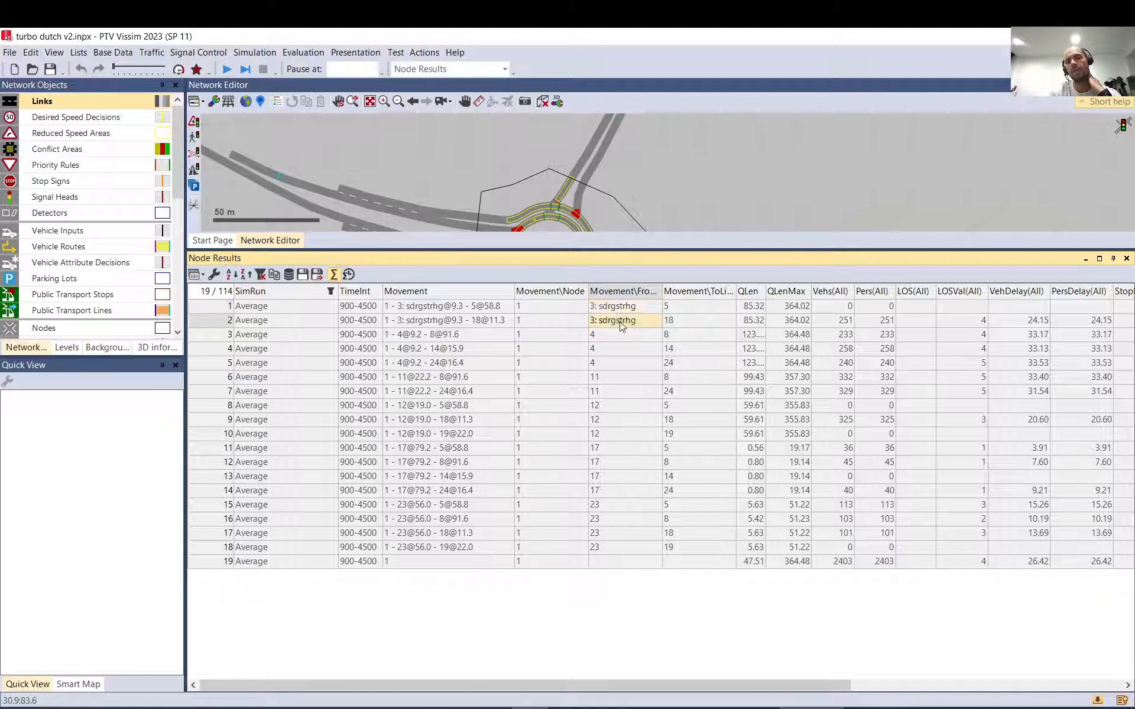
{"action": "left_click", "coordinate": [615, 309]}
{"action": "left_click", "coordinate": [617, 323]}
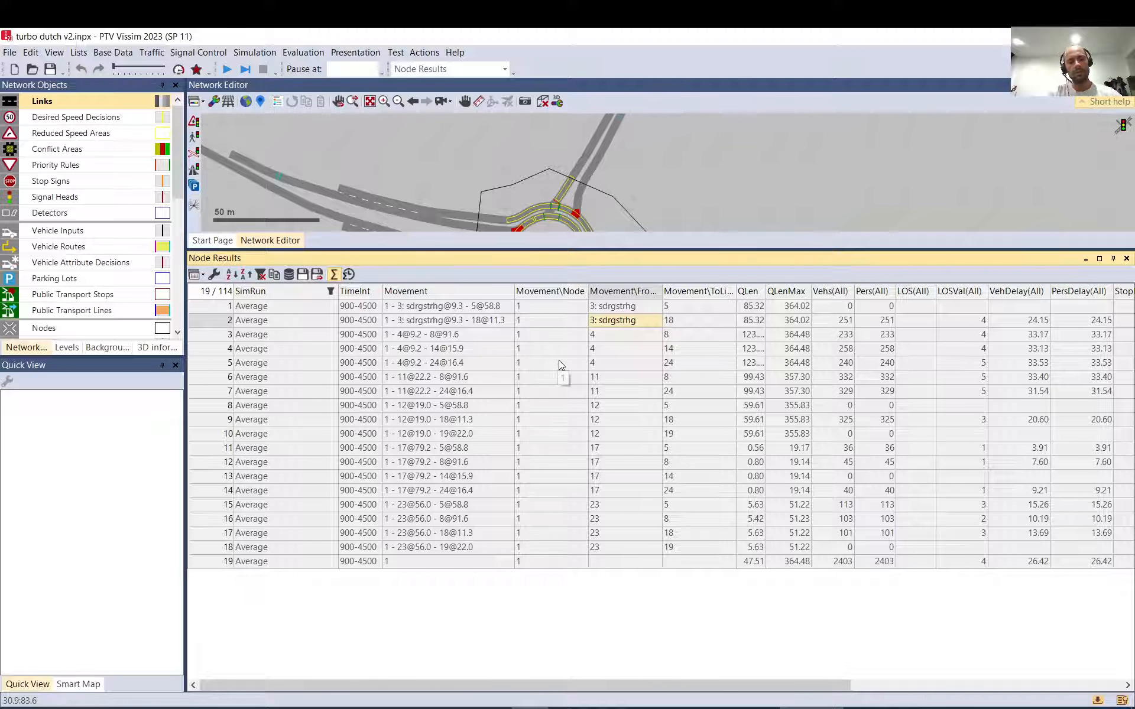
- Copy all node result rows and paste them into a new worksheet in Excel, starting at cell A1
{"action": "key", "text": "ctrl+a"}
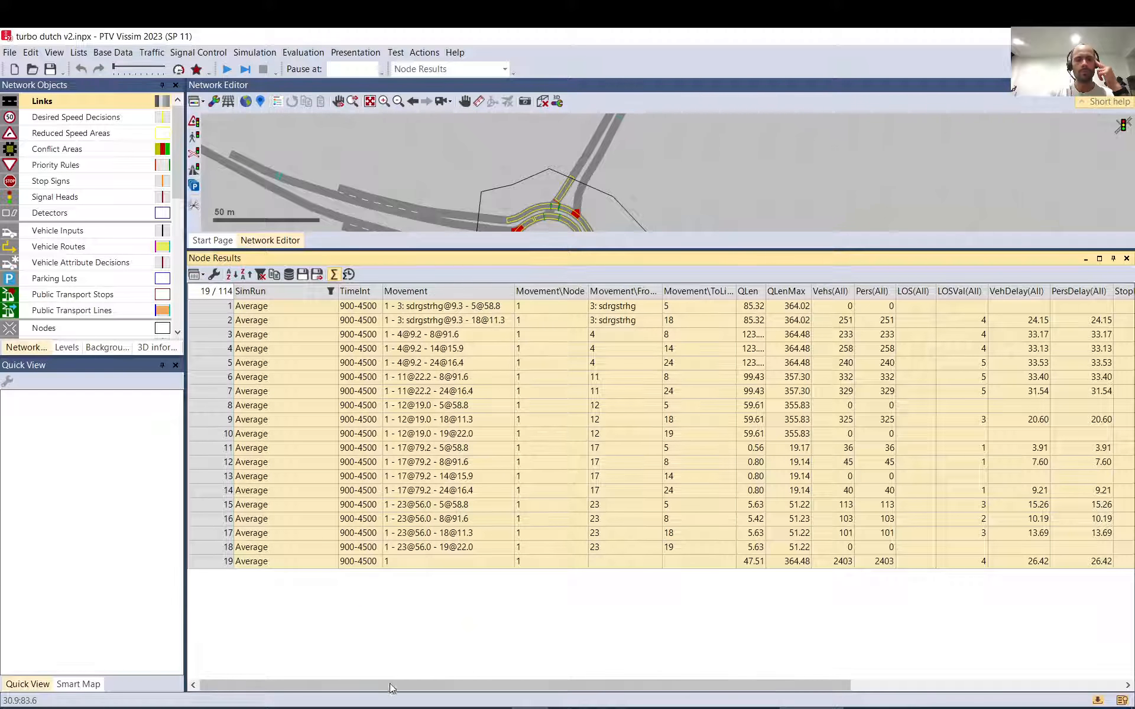
{"action": "key", "text": "alt+Tab"}
{"action": "left_click", "coordinate": [179, 684]}
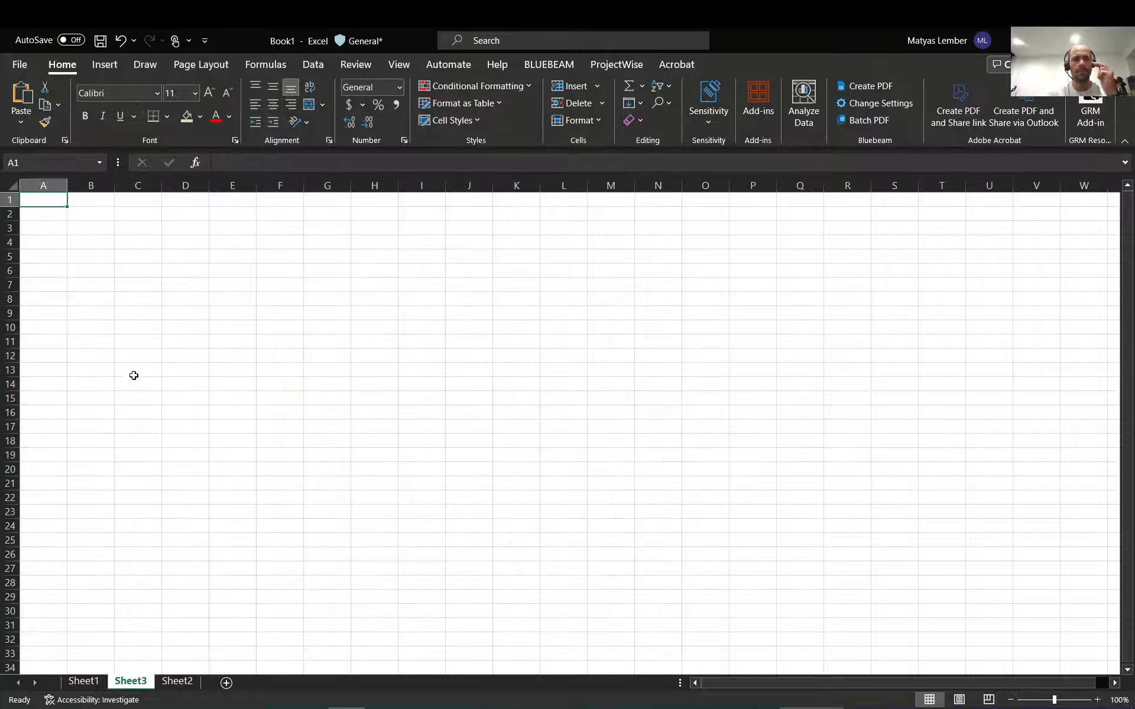
{"action": "key", "text": "ctrl+v"}
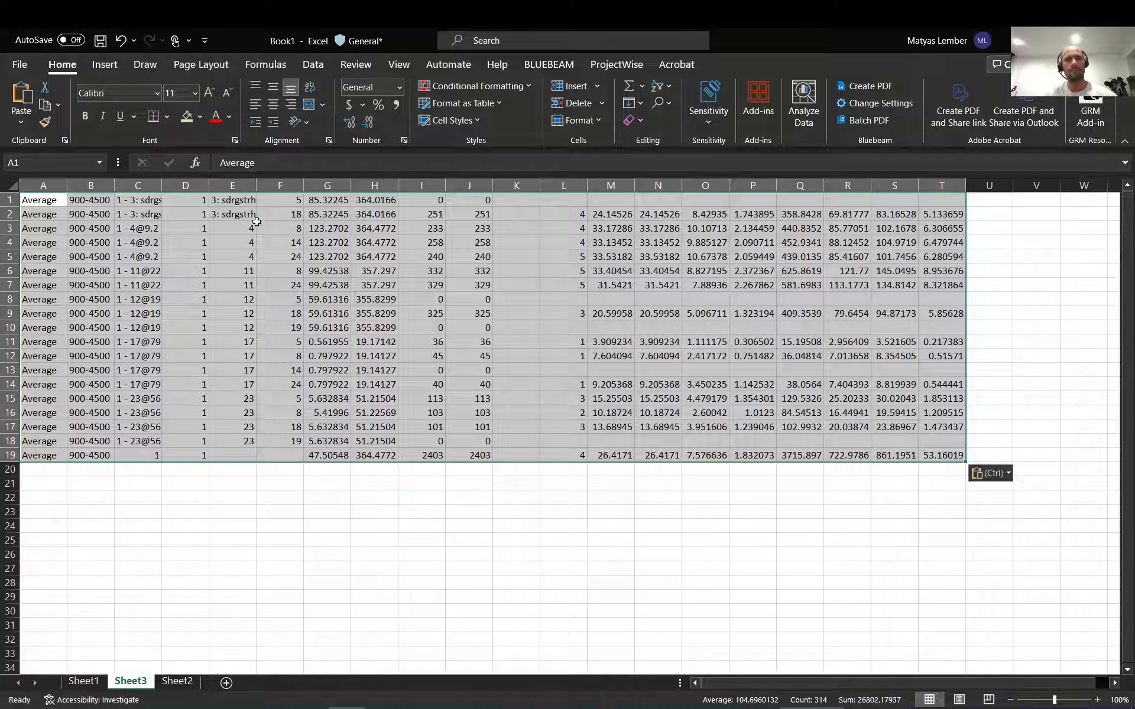
- Check the pasted from-link names in E1:E2 and look in row 1 for column headers
{"action": "left_click_drag", "start_coordinate": [236, 201], "coordinate": [239, 214]}
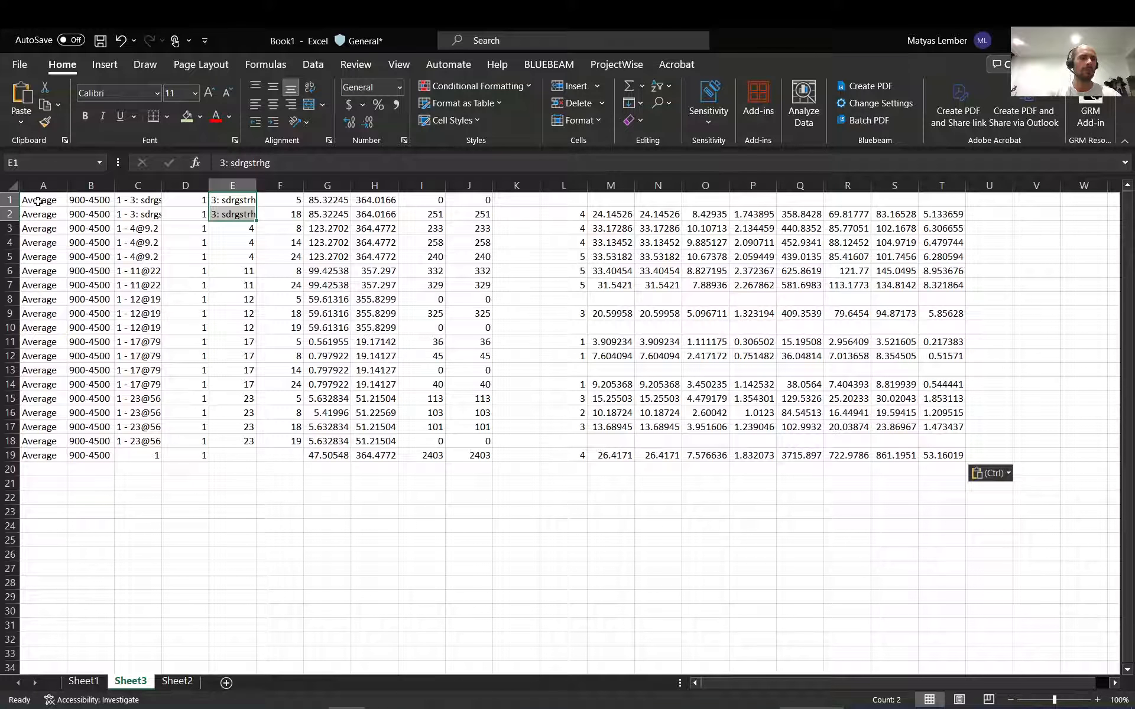
{"action": "left_click_drag", "start_coordinate": [42, 201], "coordinate": [974, 203]}
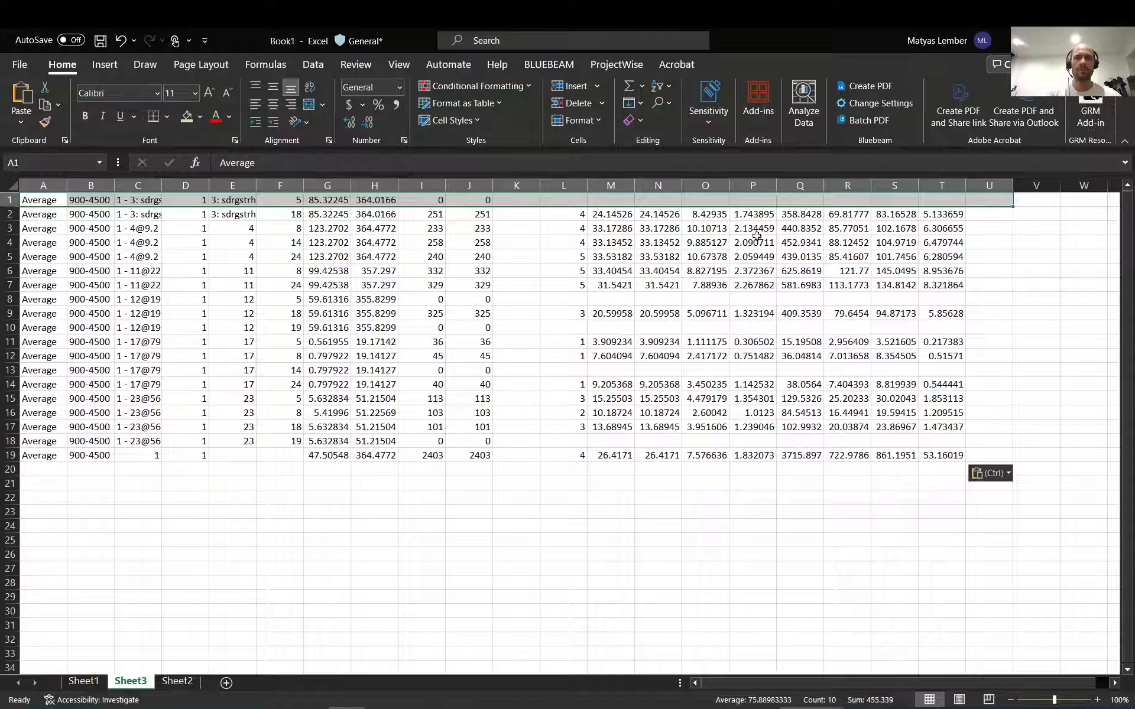
{"action": "left_click_drag", "start_coordinate": [586, 203], "coordinate": [473, 202]}
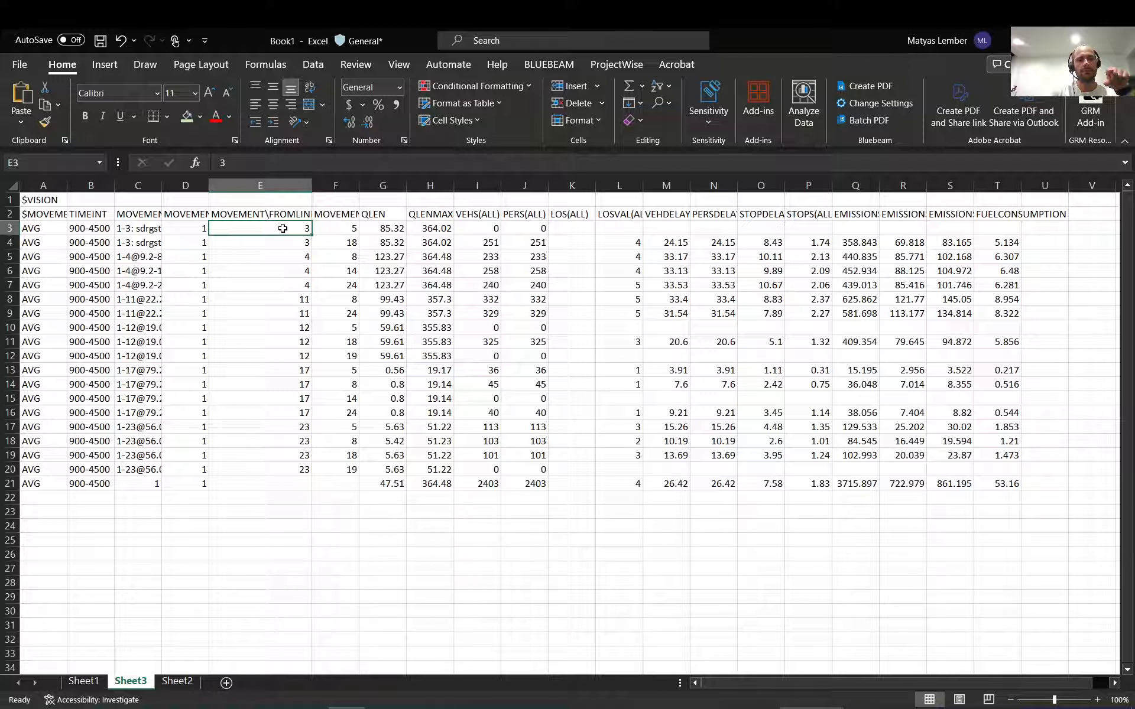
- Examine the from-link numbers in E3:E20 and the attribute headers in row 2 of the worksheet
{"action": "left_click_drag", "start_coordinate": [287, 228], "coordinate": [300, 468]}
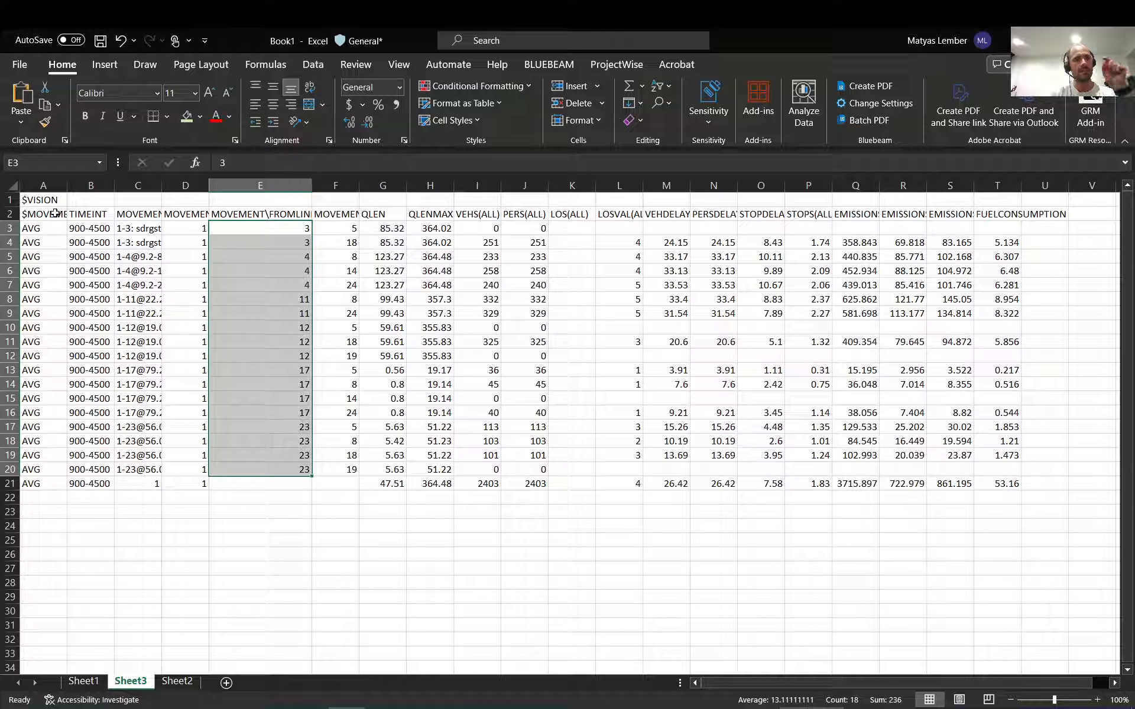
{"action": "left_click_drag", "start_coordinate": [55, 213], "coordinate": [479, 210]}
{"action": "left_click", "coordinate": [260, 271]}
- Switch back to PTV Vissim and check the named from-link cells in the first two node result rows
{"action": "left_click", "coordinate": [527, 708]}
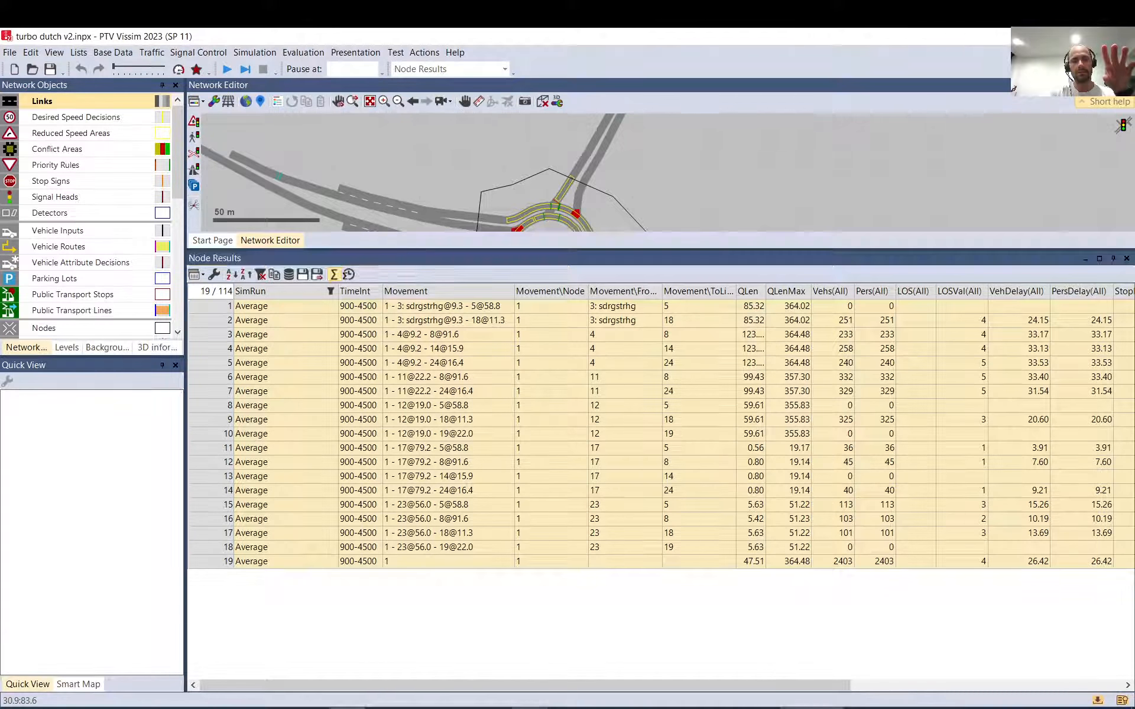
{"action": "left_click", "coordinate": [611, 307]}
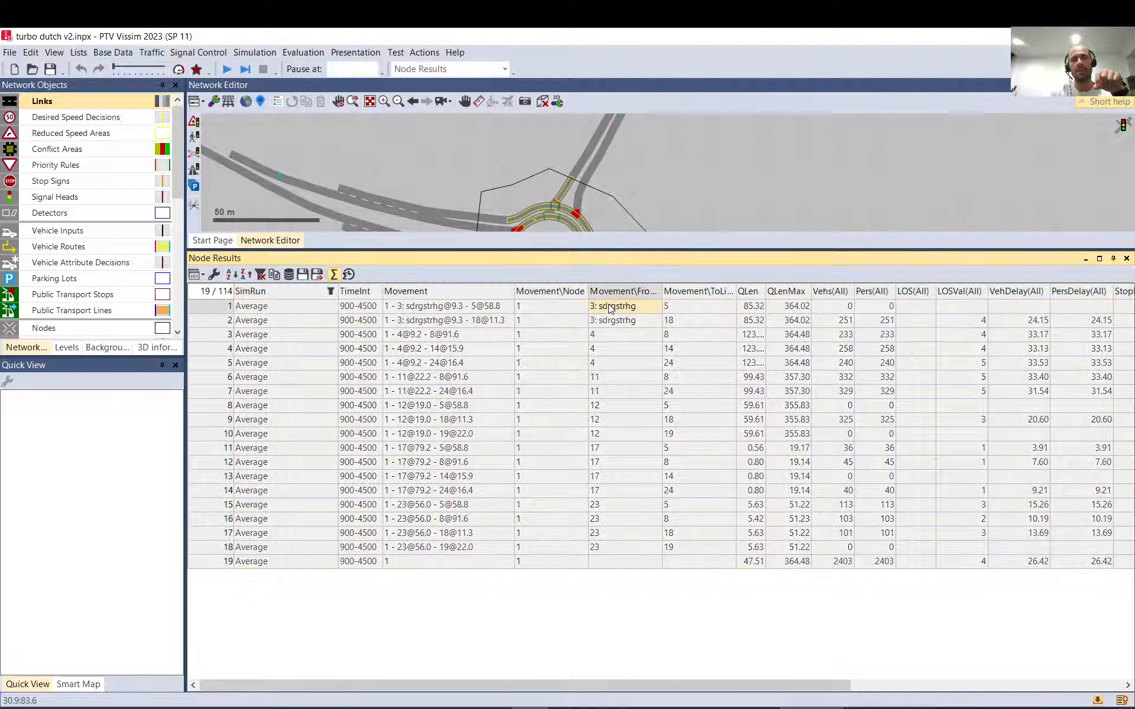
{"action": "left_click", "coordinate": [612, 321]}
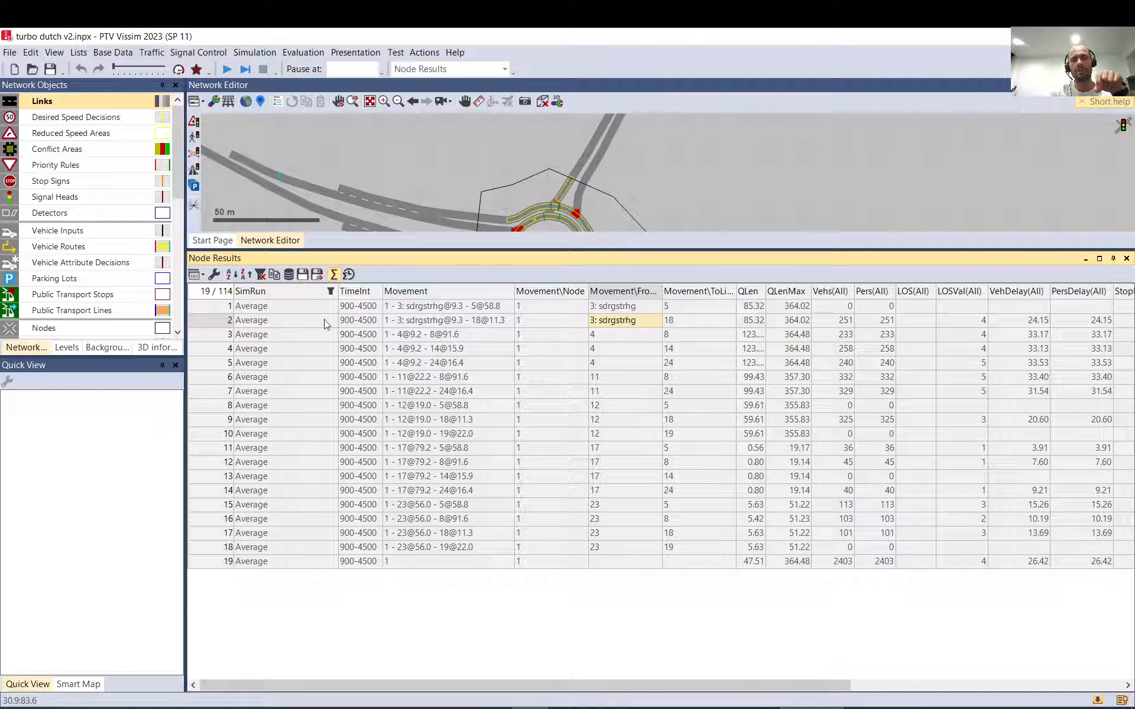
- Add the Number attribute of the movement's from-link to the node results attribute selection
{"action": "left_click", "coordinate": [214, 275]}
{"action": "scroll", "coordinate": [233, 367], "scroll_direction": "down", "scroll_amount": 2}
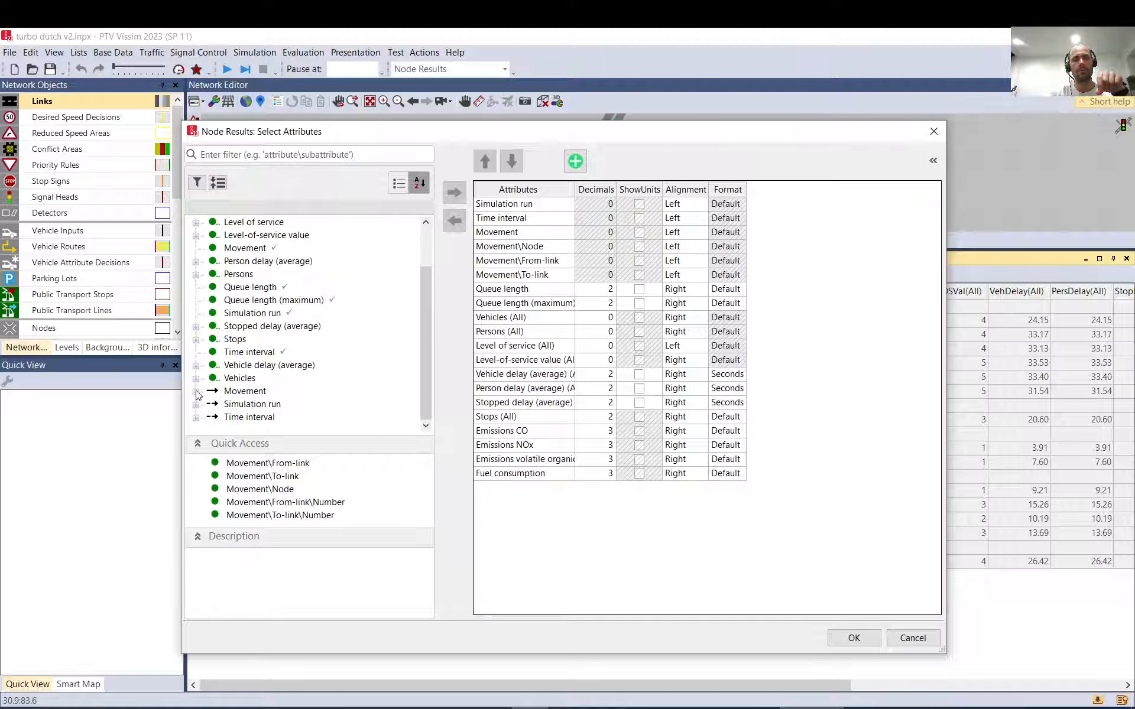
{"action": "left_click", "coordinate": [195, 391]}
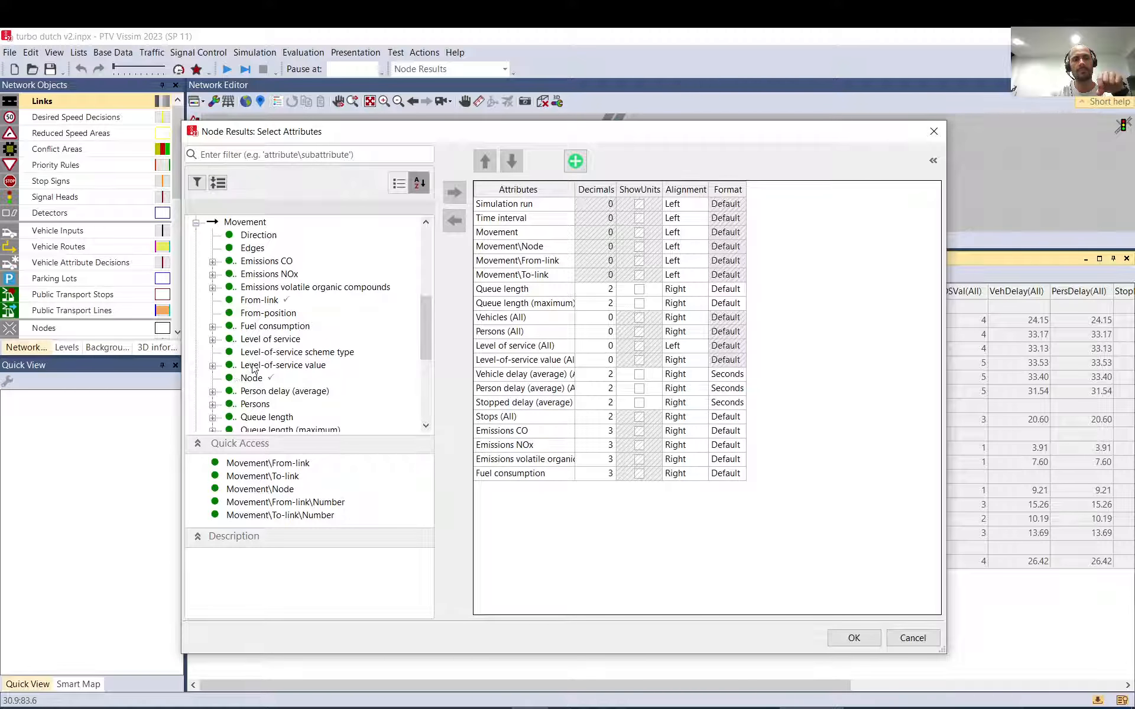
{"action": "scroll", "coordinate": [251, 370], "scroll_direction": "down", "scroll_amount": 5}
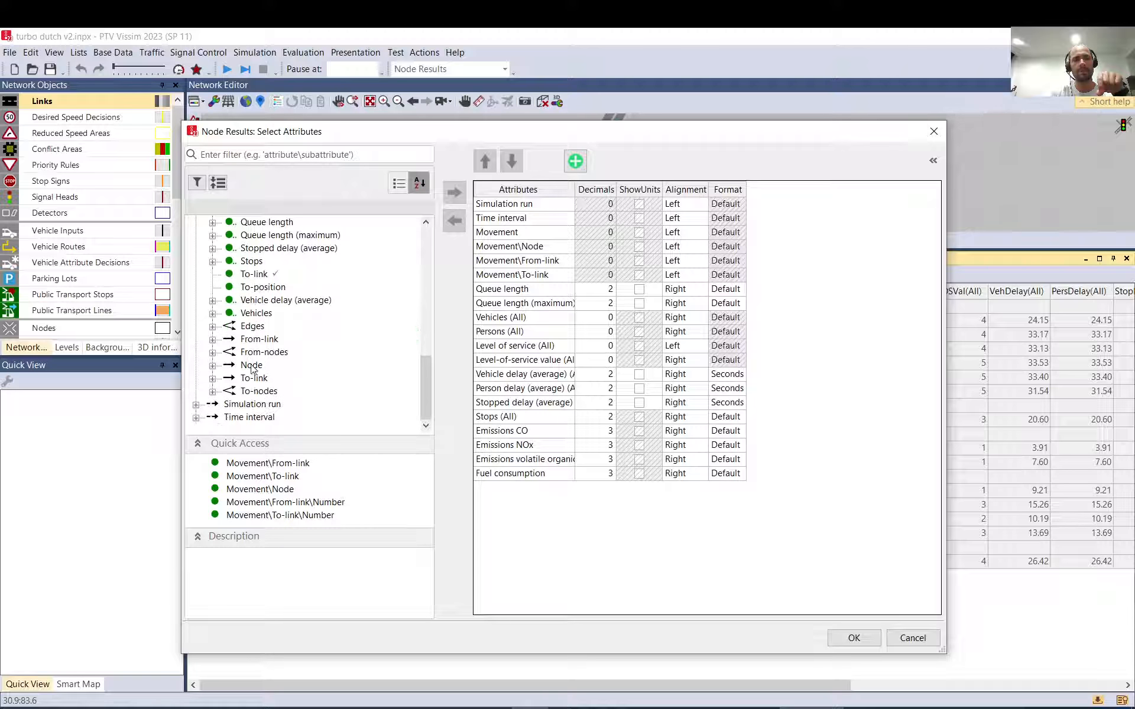
{"action": "left_click", "coordinate": [213, 341]}
{"action": "scroll", "coordinate": [275, 367], "scroll_direction": "down", "scroll_amount": 8}
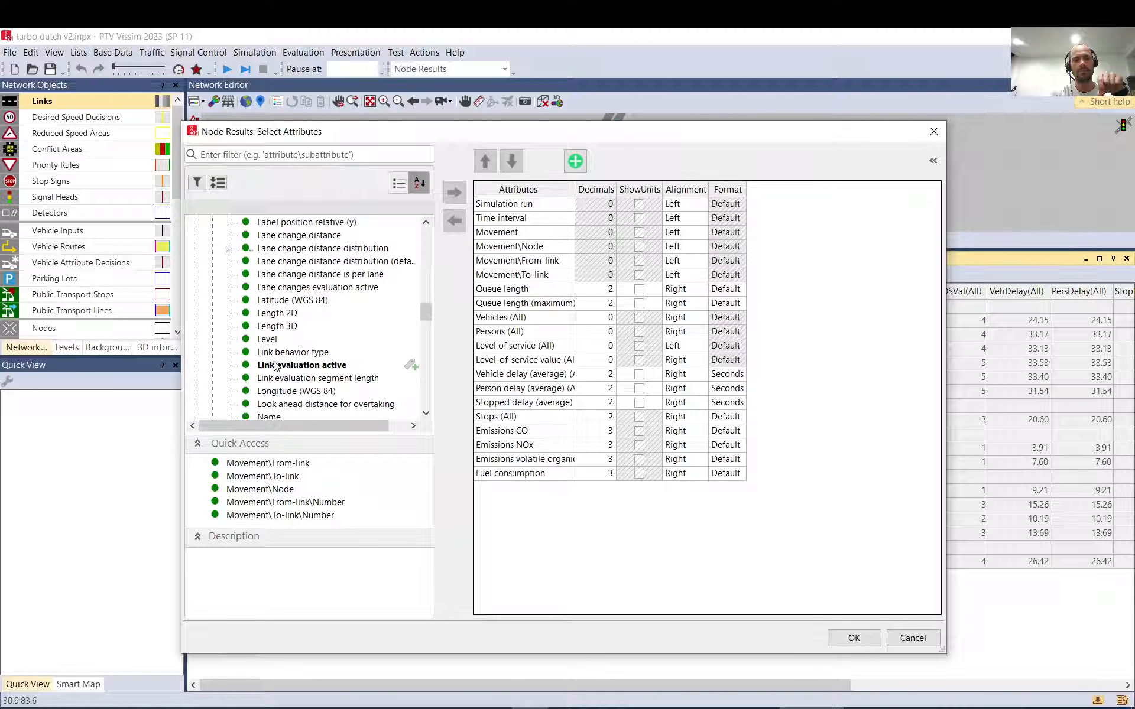
{"action": "scroll", "coordinate": [274, 367], "scroll_direction": "down", "scroll_amount": 2}
{"action": "left_click", "coordinate": [274, 365]}
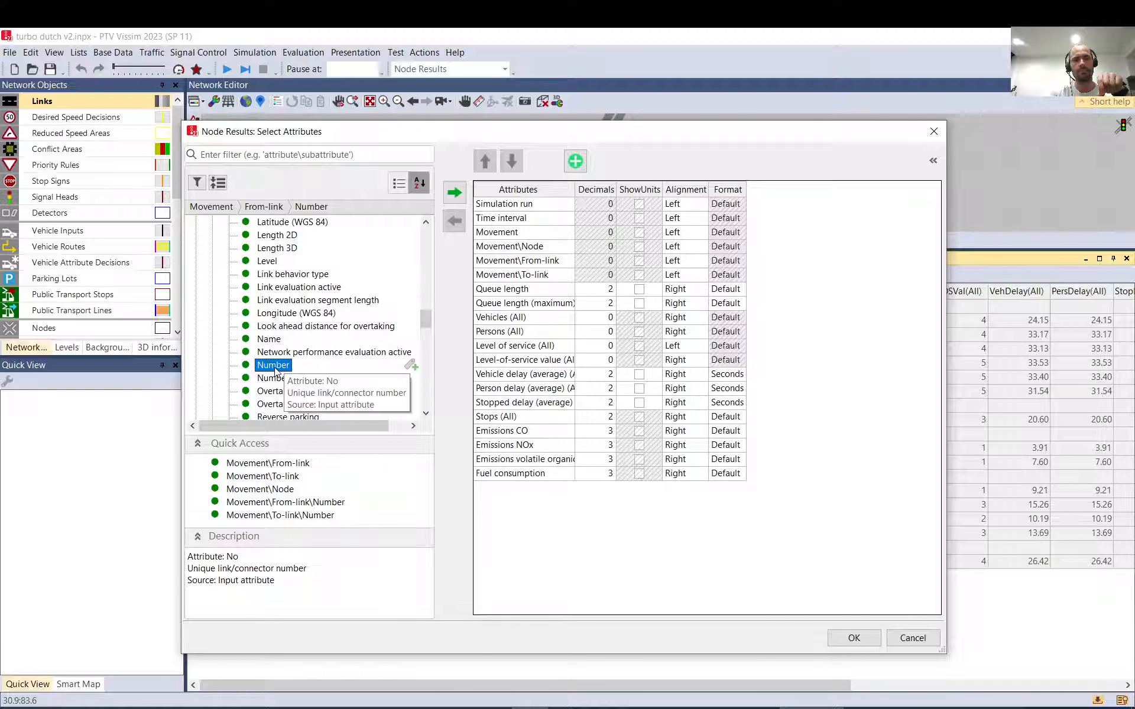
{"action": "double_click", "coordinate": [274, 365]}
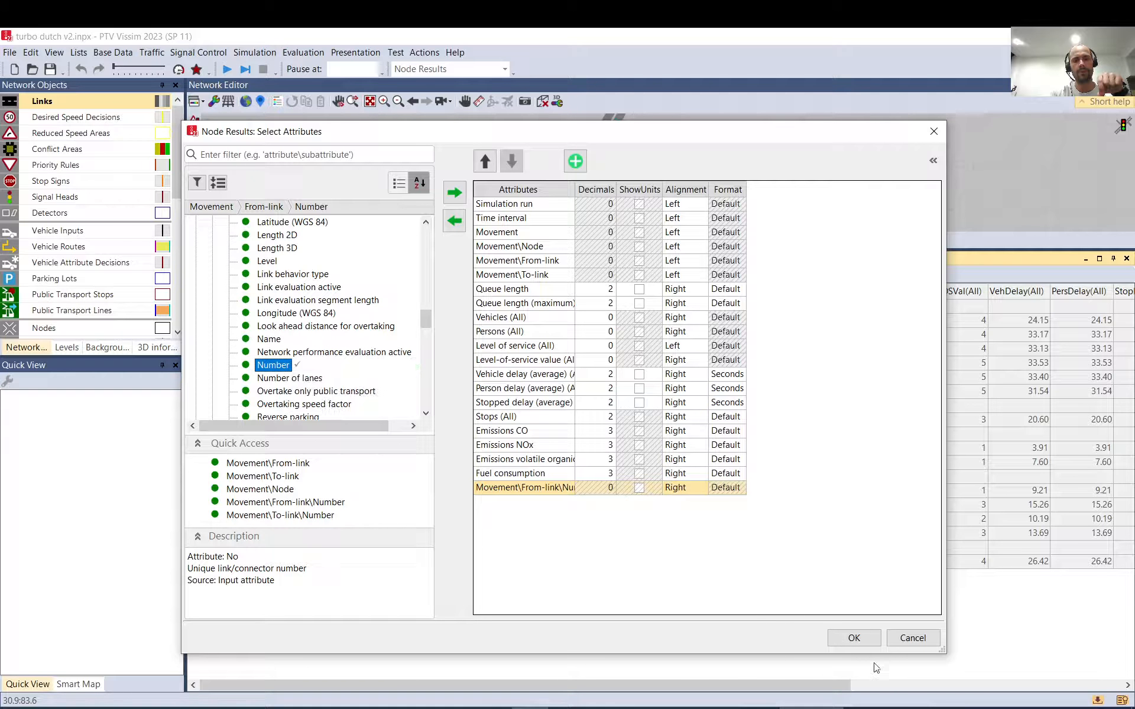
- Move the Movement\From-link\Number attribute up to directly after Movement\From-link, apply the selection and check the new column
{"action": "left_click", "coordinate": [484, 160]}
{"action": "left_click", "coordinate": [484, 159]}
{"action": "left_click", "coordinate": [483, 159]}
{"action": "left_click", "coordinate": [484, 159]}
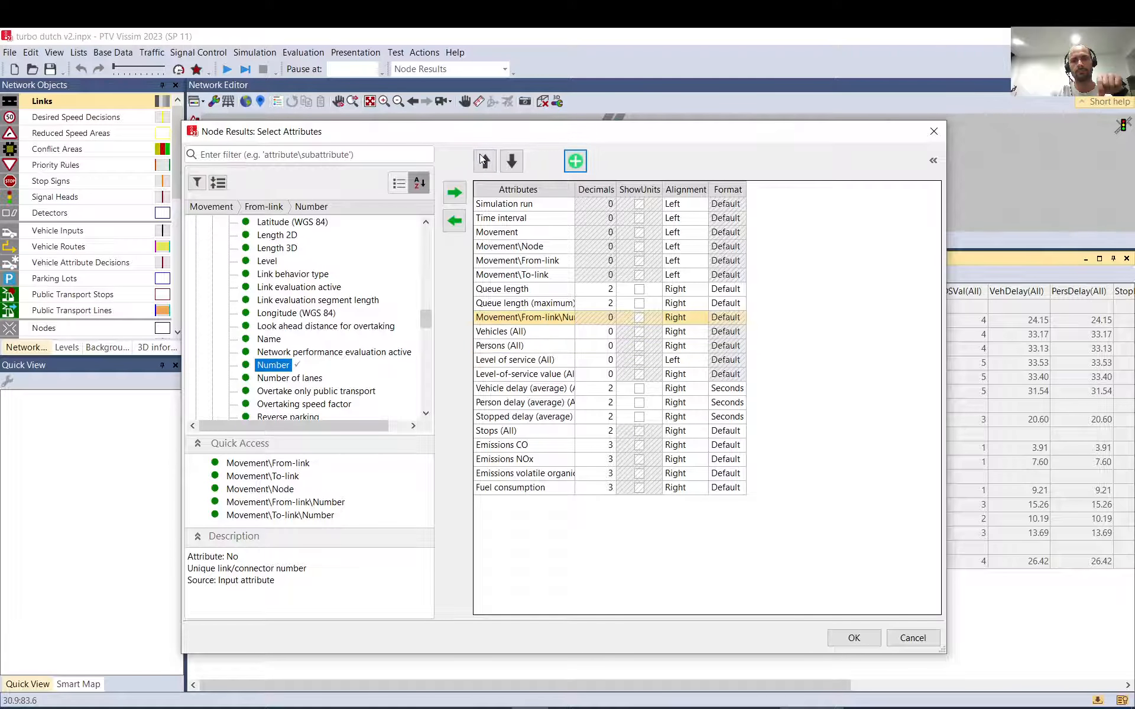
{"action": "left_click", "coordinate": [484, 160]}
{"action": "left_click", "coordinate": [484, 160]}
{"action": "left_click", "coordinate": [484, 159]}
{"action": "left_click", "coordinate": [854, 639]}
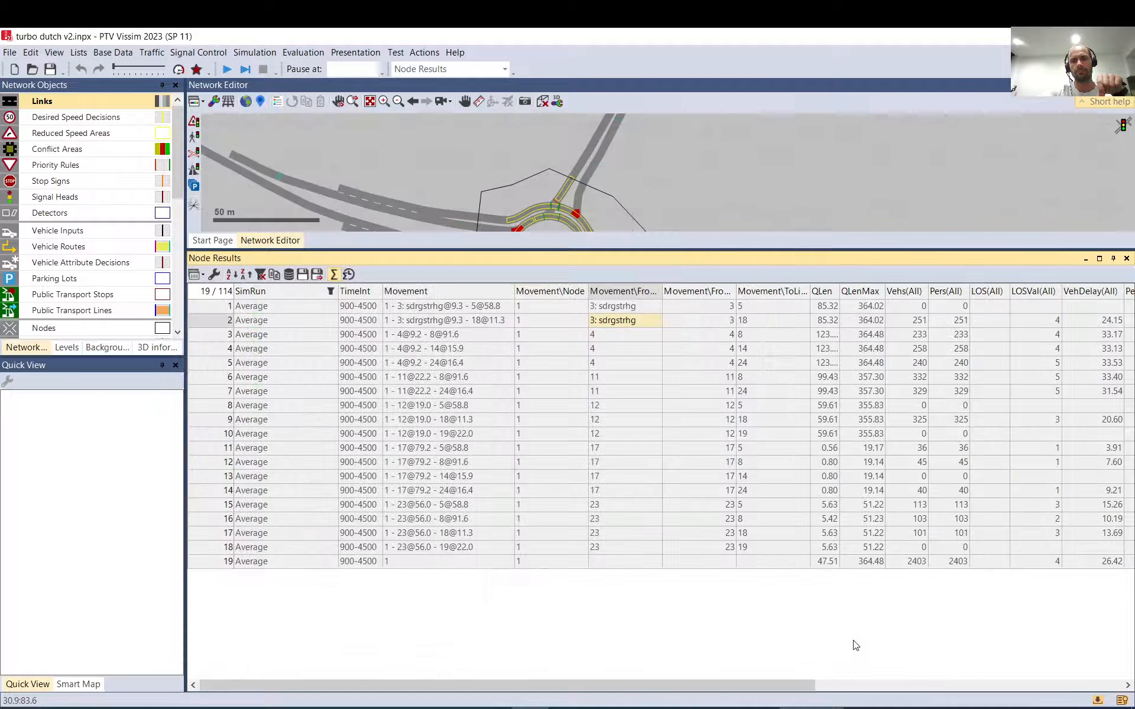
{"action": "left_click_drag", "start_coordinate": [716, 306], "coordinate": [725, 399]}
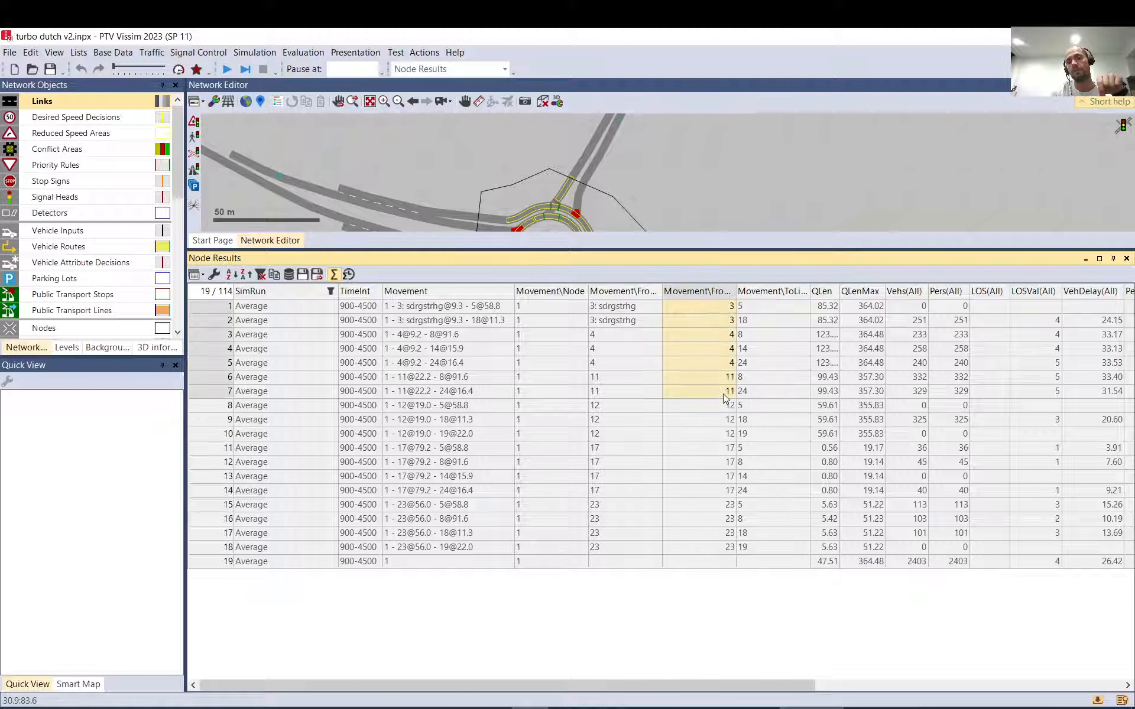
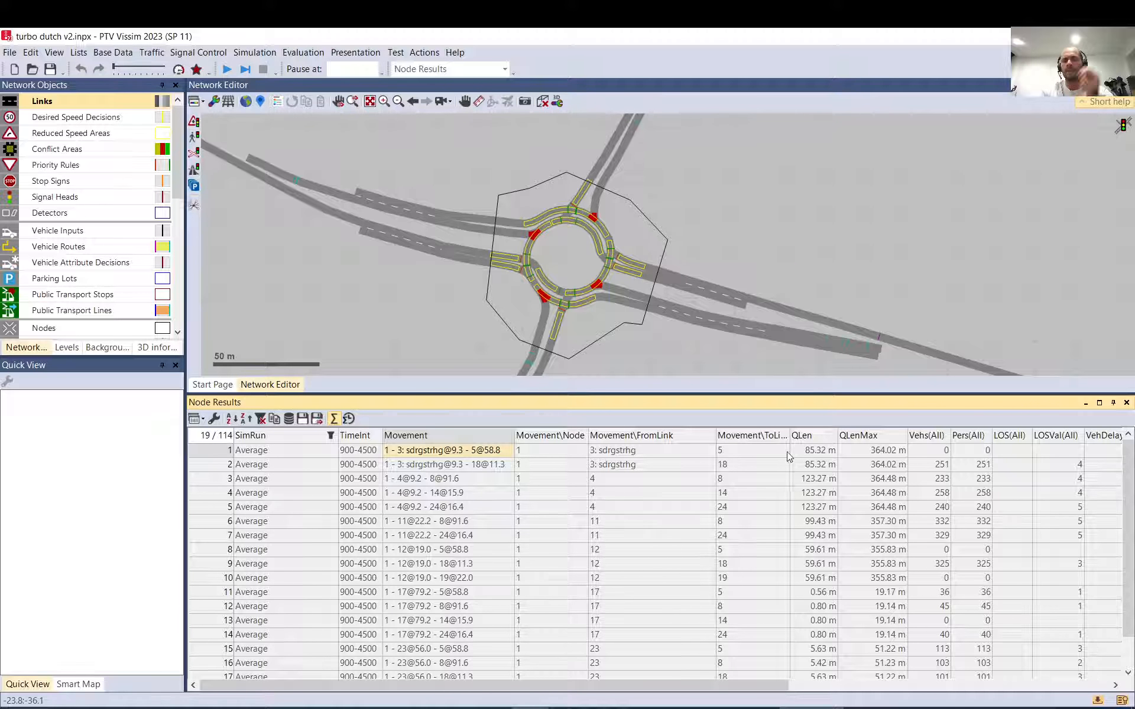
- Check the first movement's maximum queue length against the approach east of the roundabout, following link 2 to its end
{"action": "left_click", "coordinate": [893, 451]}
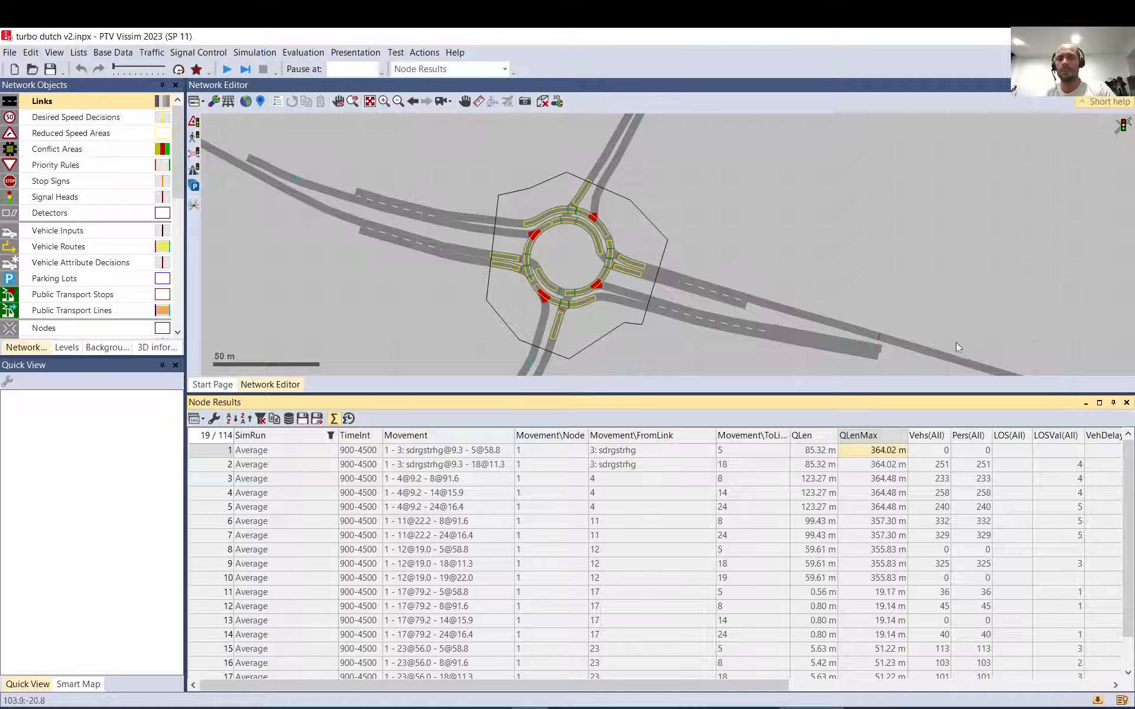
{"action": "left_click_drag", "start_coordinate": [886, 320], "coordinate": [779, 282]}
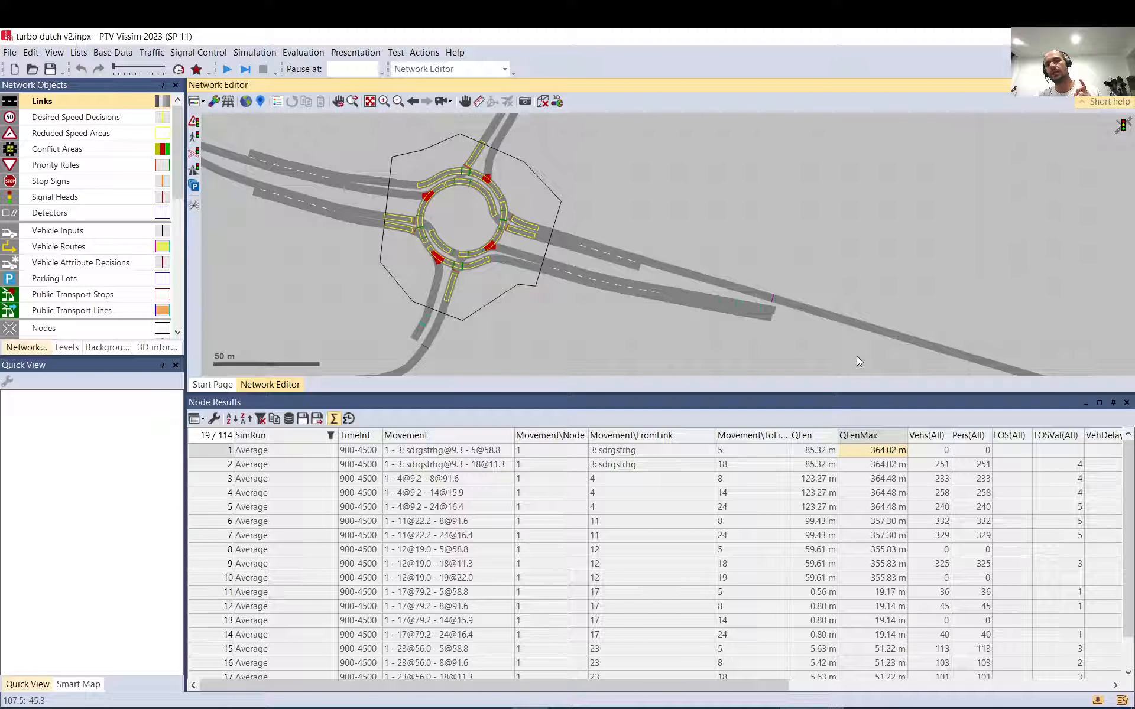
{"action": "left_click_drag", "start_coordinate": [857, 356], "coordinate": [715, 340]}
{"action": "scroll", "coordinate": [712, 335], "scroll_direction": "down", "scroll_amount": 2}
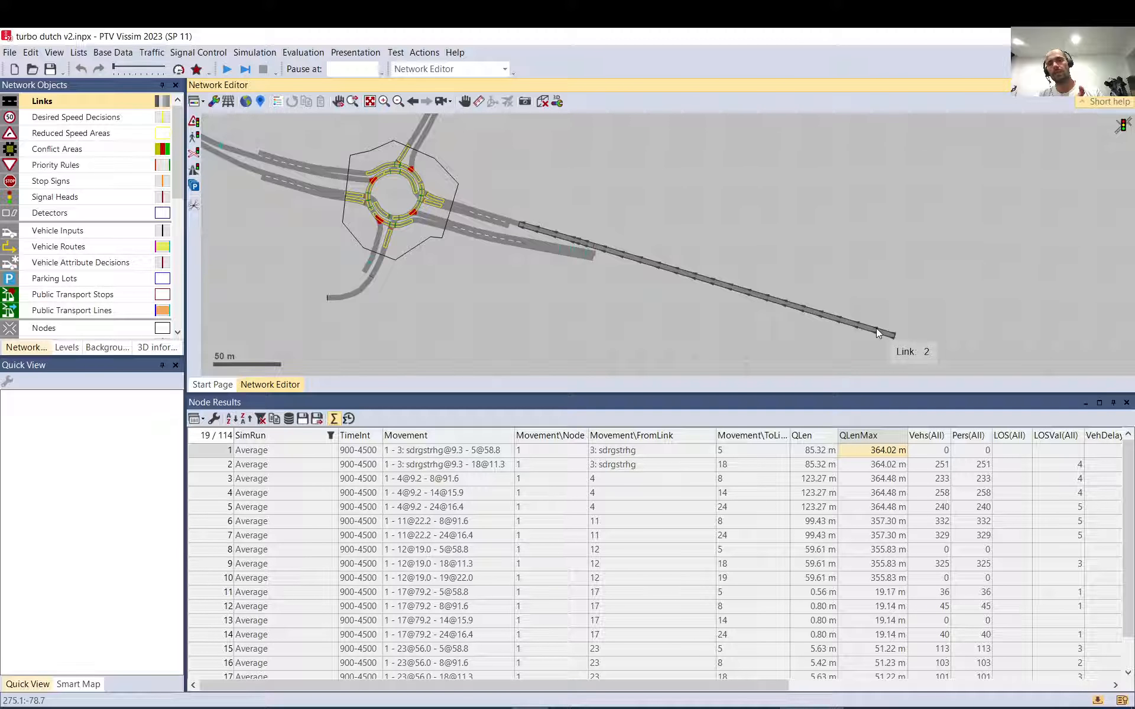
{"action": "left_click_drag", "start_coordinate": [888, 335], "coordinate": [764, 297]}
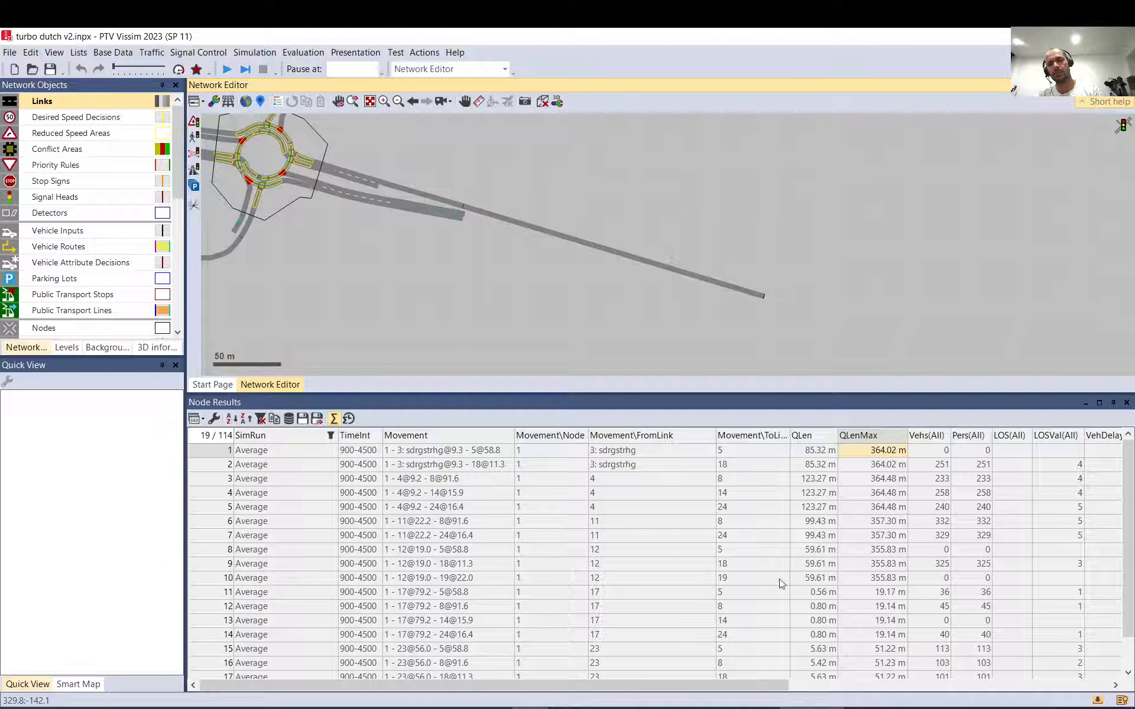
{"action": "mouse_move", "coordinate": [722, 686]}
{"action": "left_mouse_down"}
{"action": "mouse_move", "coordinate": [990, 686]}
{"action": "mouse_move", "coordinate": [1052, 662]}
{"action": "mouse_move", "coordinate": [730, 680]}
{"action": "left_mouse_up"}
{"action": "left_click", "coordinate": [303, 52]}
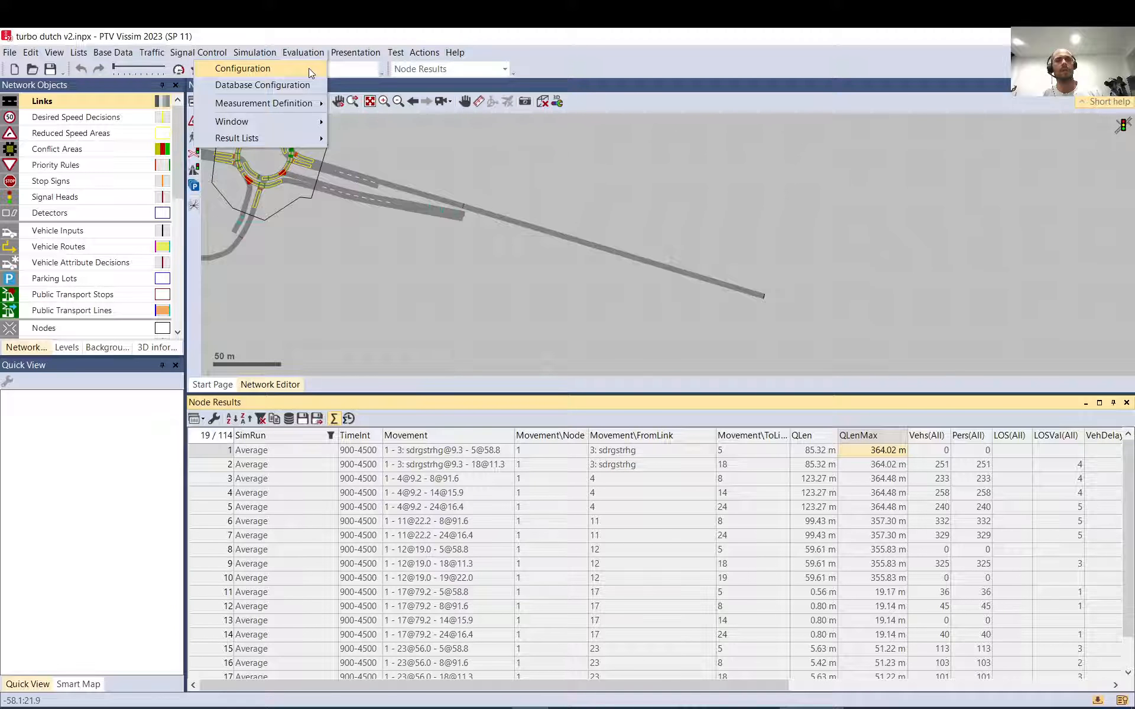
{"action": "left_click", "coordinate": [309, 69]}
{"action": "left_click", "coordinate": [798, 114]}
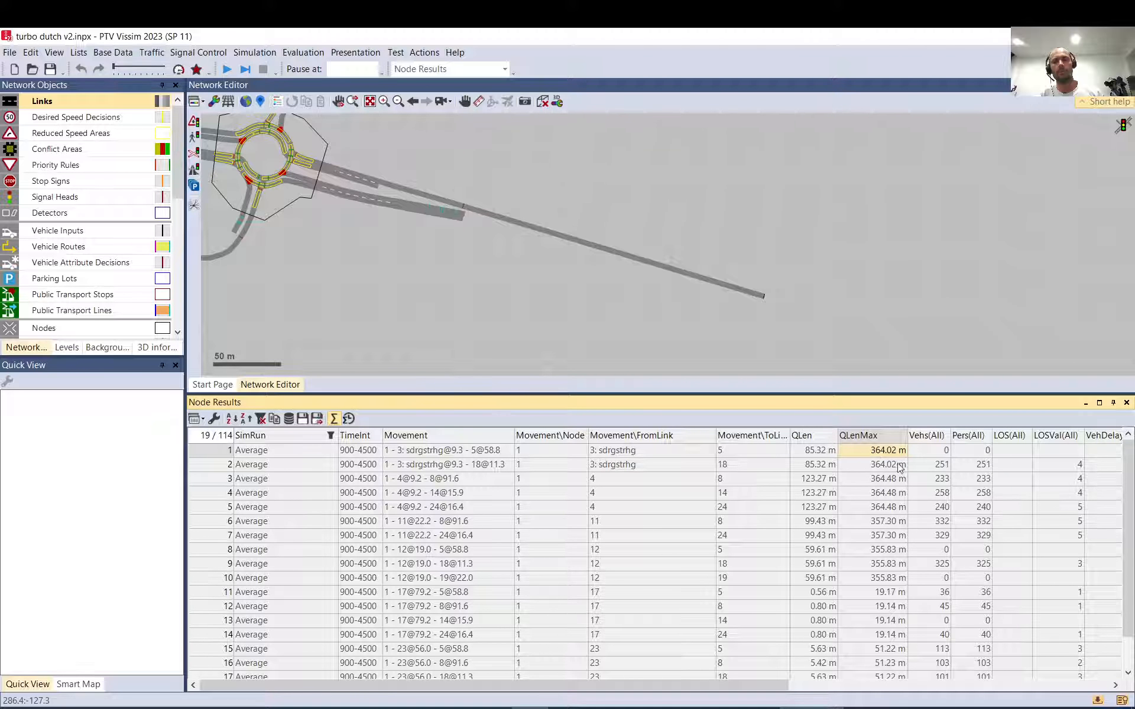
- Examine the delay segment start and queue definition used for node evaluation in the evaluation configuration, and close it without changes
{"action": "left_click", "coordinate": [318, 53]}
{"action": "left_click", "coordinate": [314, 70]}
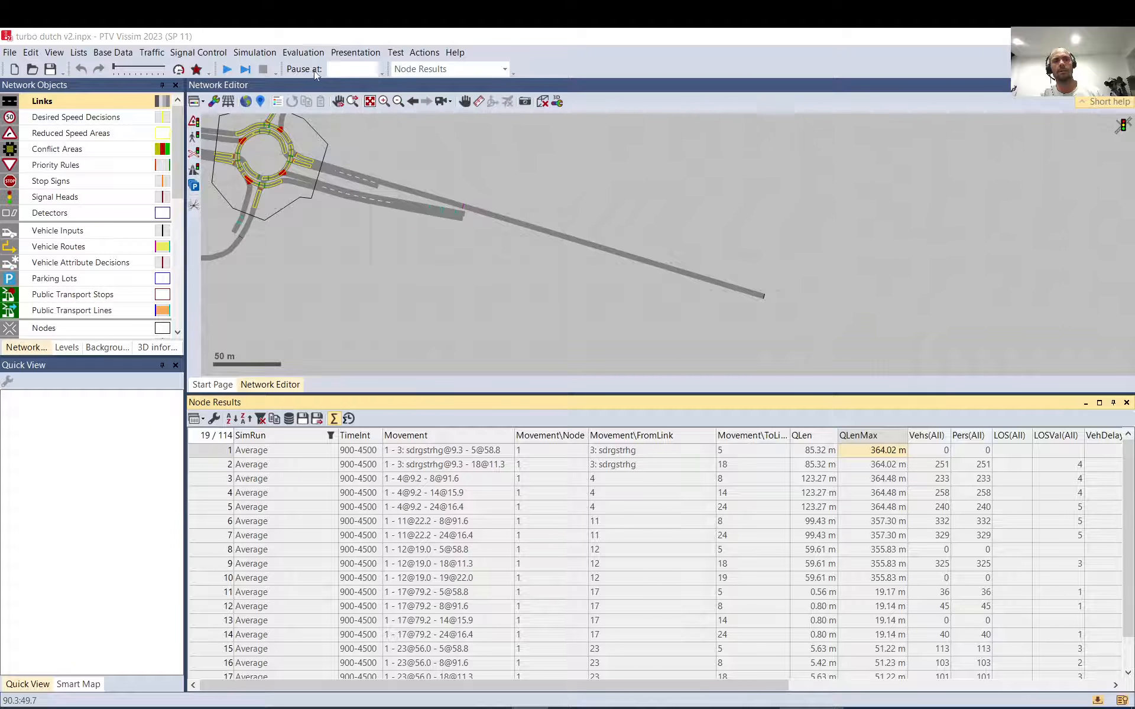
{"action": "left_click", "coordinate": [674, 399]}
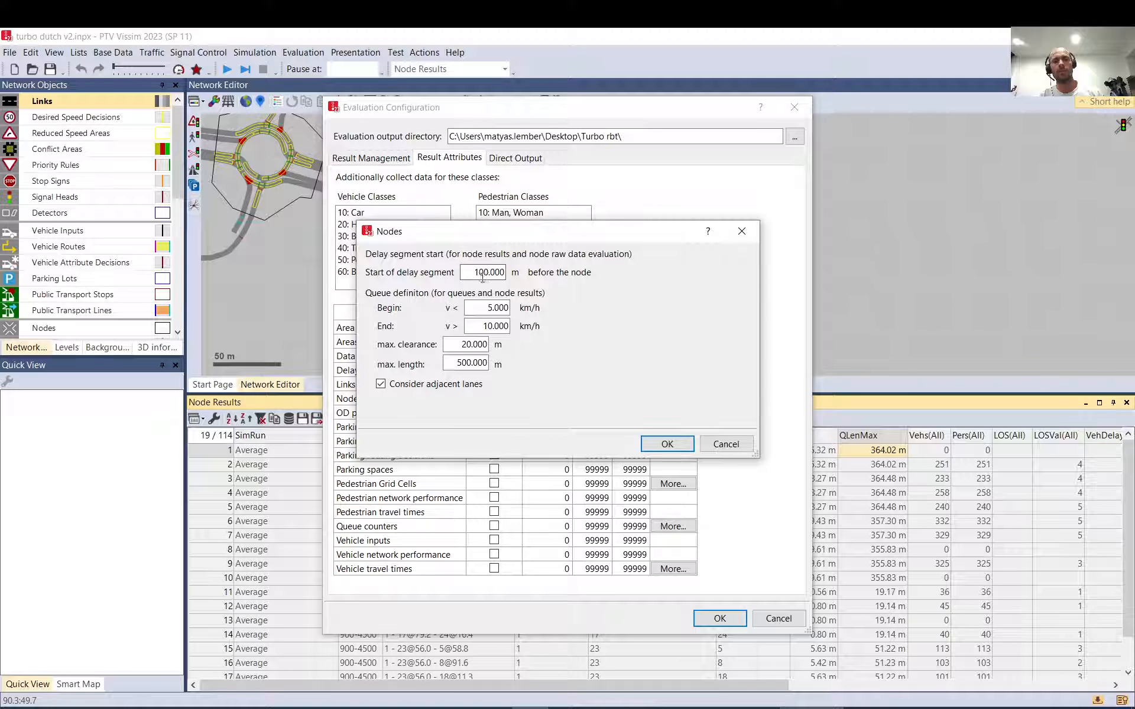
{"action": "key", "text": "Tab"}
{"action": "key", "text": "Tab"}
{"action": "key", "text": "Tab"}
{"action": "key", "text": "Tab"}
{"action": "key", "text": "Tab"}
{"action": "key", "text": "Tab"}
{"action": "key", "text": "Tab"}
{"action": "key", "text": "Tab"}
{"action": "left_click", "coordinate": [724, 445]}
{"action": "left_click", "coordinate": [779, 618]}
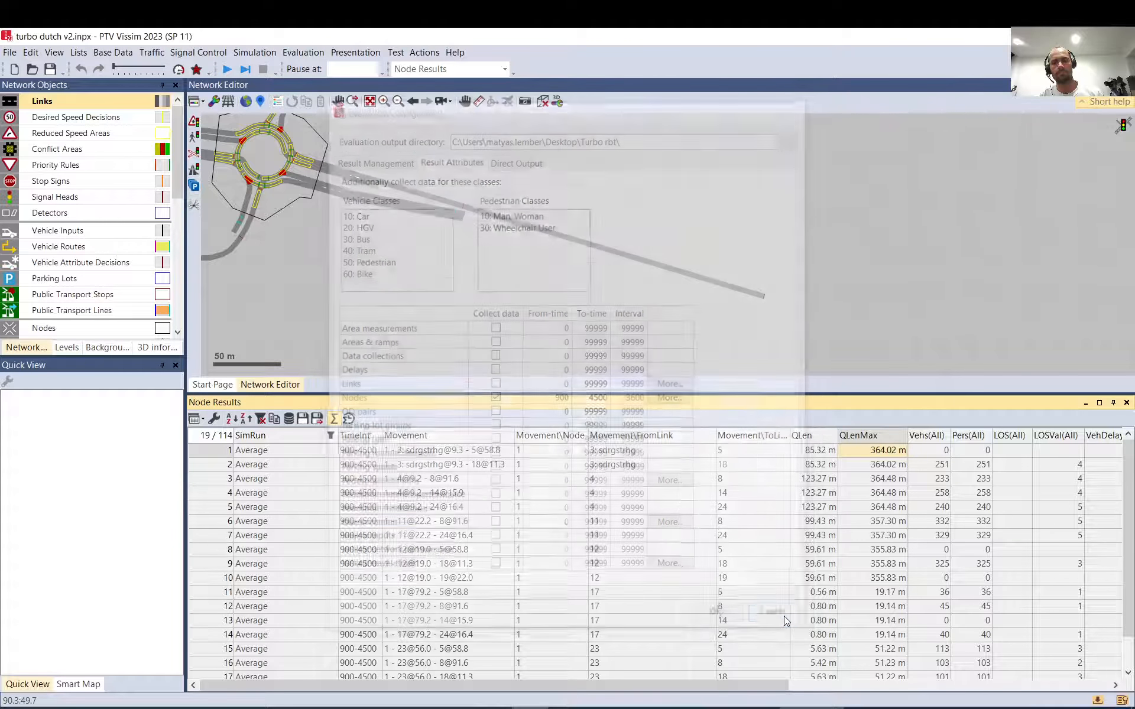
- Enlarge the node results list and check the vehicle and person counts of the first movement
{"action": "left_click_drag", "start_coordinate": [807, 439], "coordinate": [773, 298]}
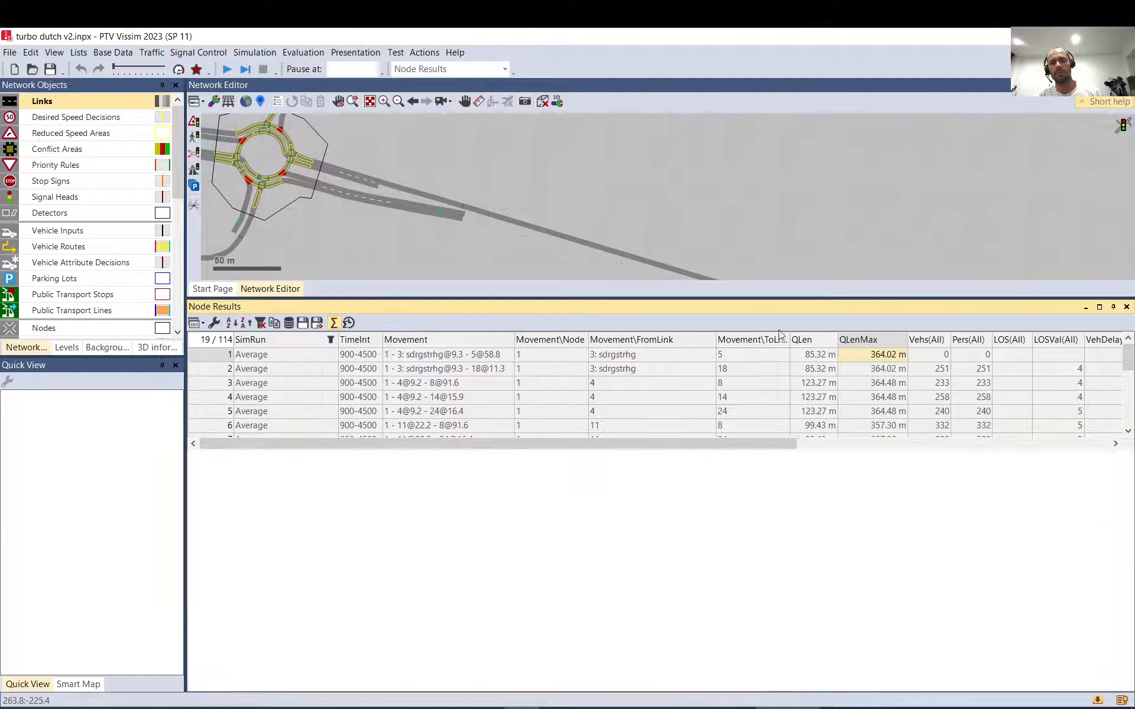
{"action": "left_click_drag", "start_coordinate": [577, 686], "coordinate": [884, 676]}
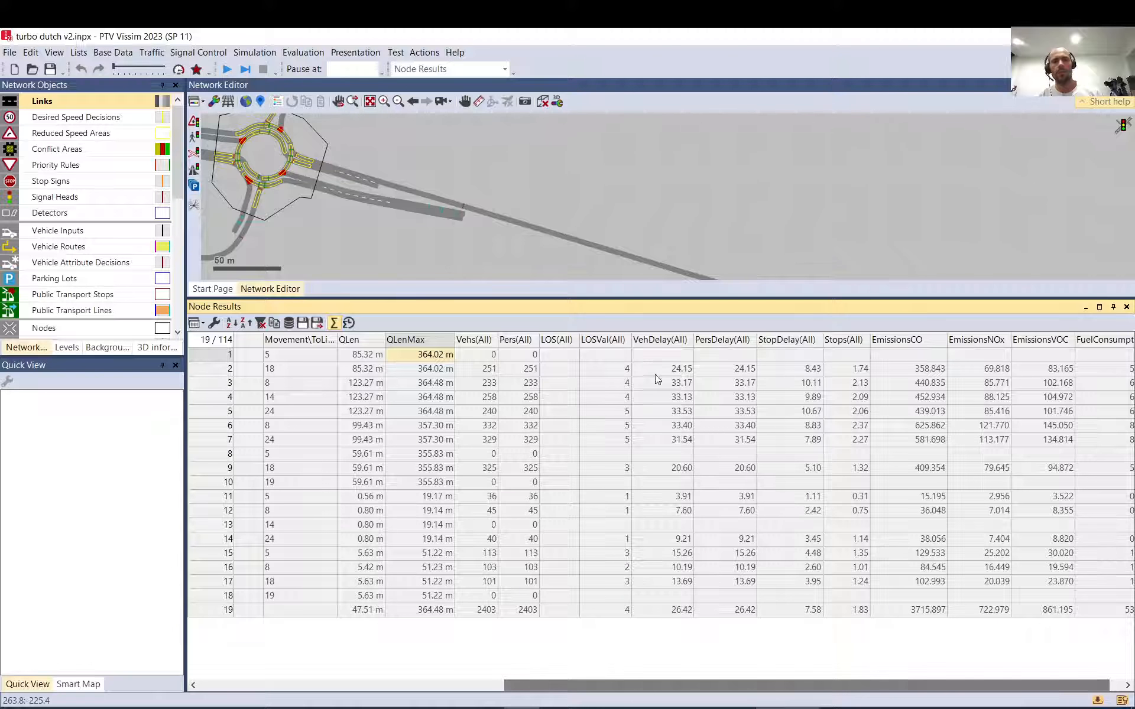
{"action": "left_click", "coordinate": [481, 352]}
{"action": "left_click", "coordinate": [520, 356]}
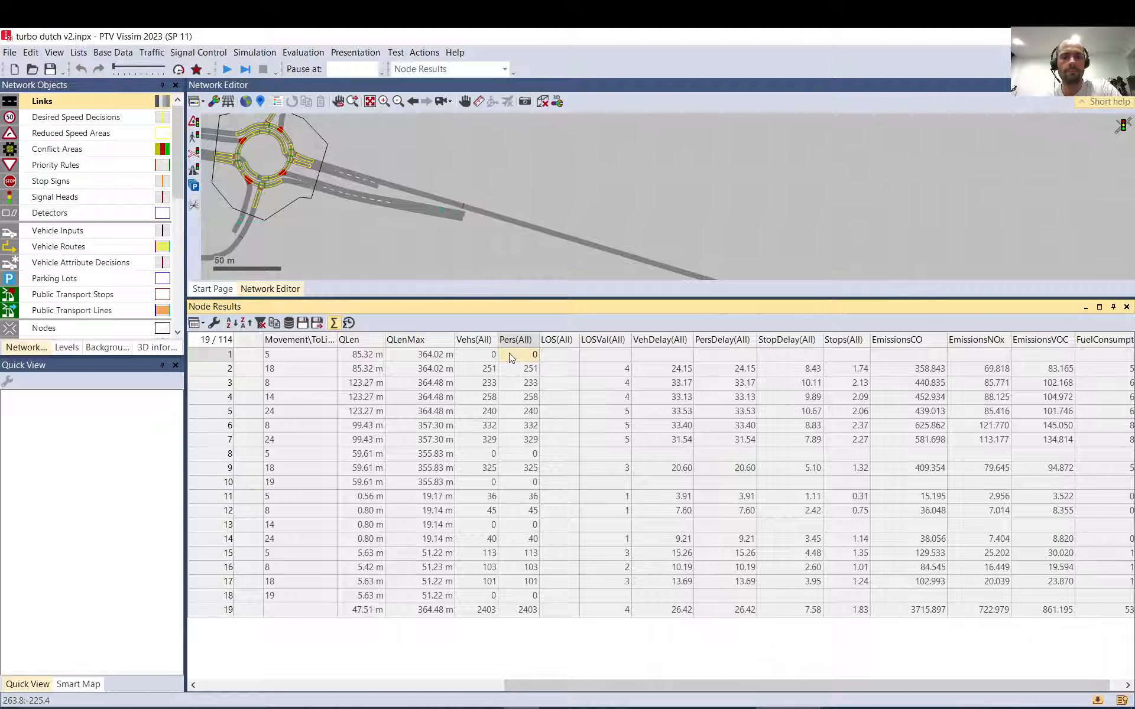
{"action": "left_click", "coordinate": [491, 355]}
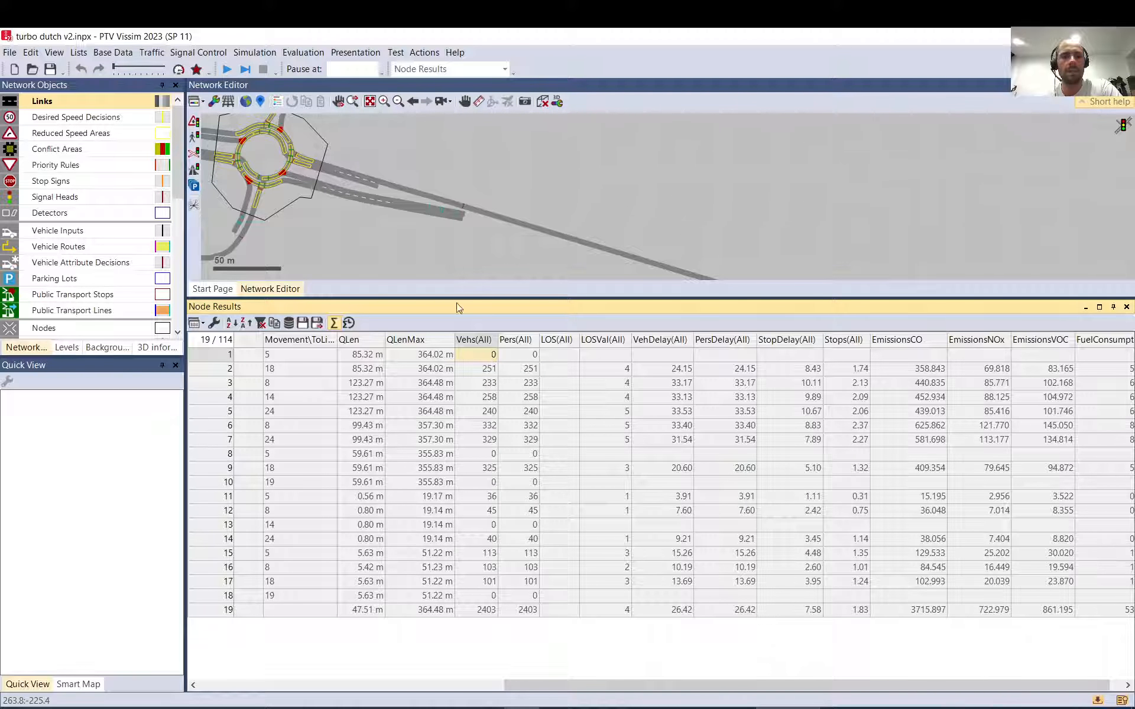
- Set the evaluation configuration to additionally collect result attributes for vehicle classes 10: Car and 20: HGV
{"action": "left_click", "coordinate": [302, 52]}
{"action": "left_click", "coordinate": [304, 71]}
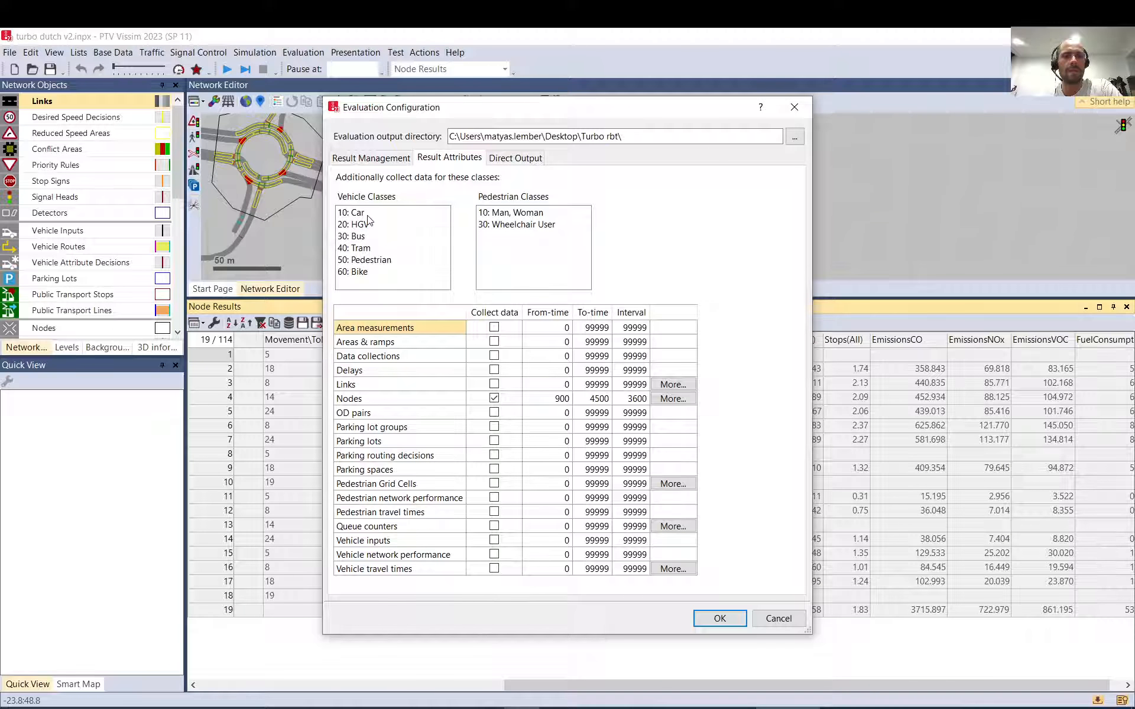
{"action": "left_click_drag", "start_coordinate": [365, 215], "coordinate": [369, 229]}
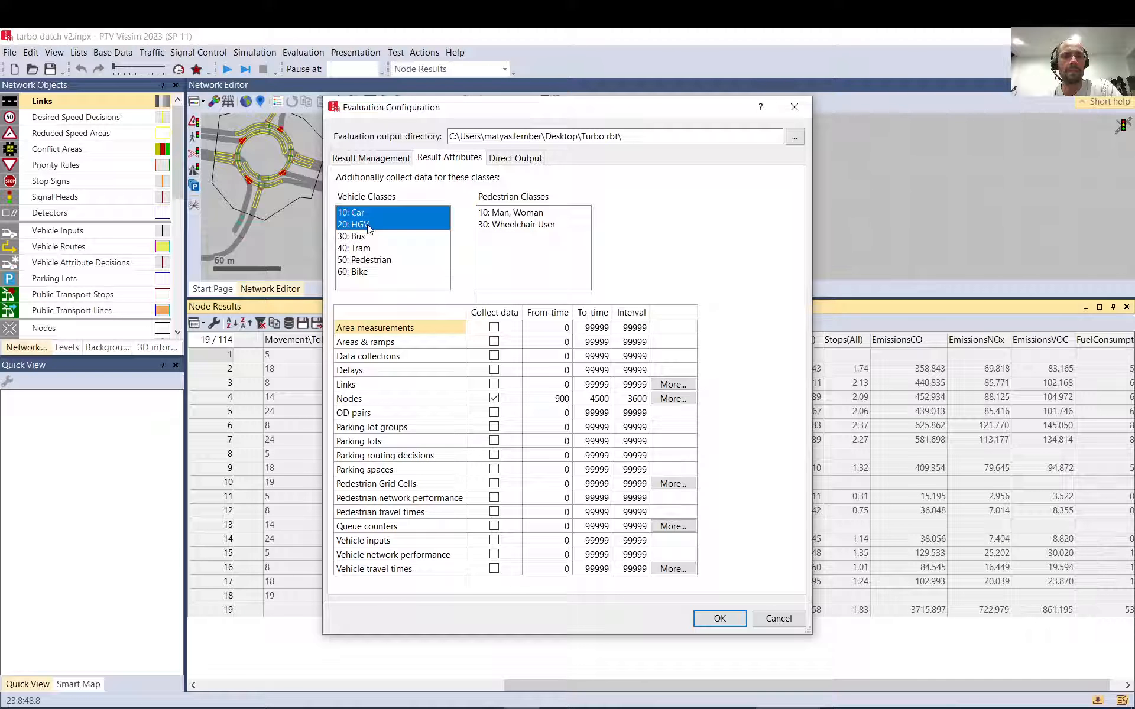
{"action": "left_click", "coordinate": [725, 625]}
- Start the simulation at maximum speed, pause it briefly to look through the node results, and resume the run
{"action": "left_click", "coordinate": [229, 69]}
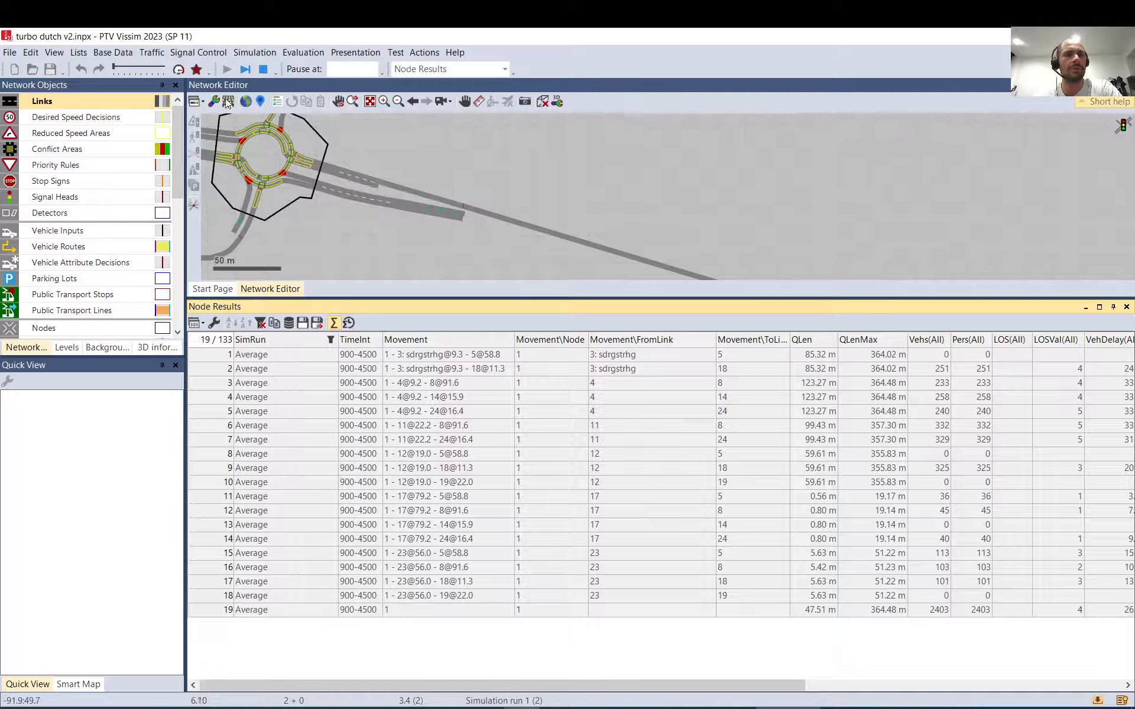
{"action": "left_click", "coordinate": [176, 70]}
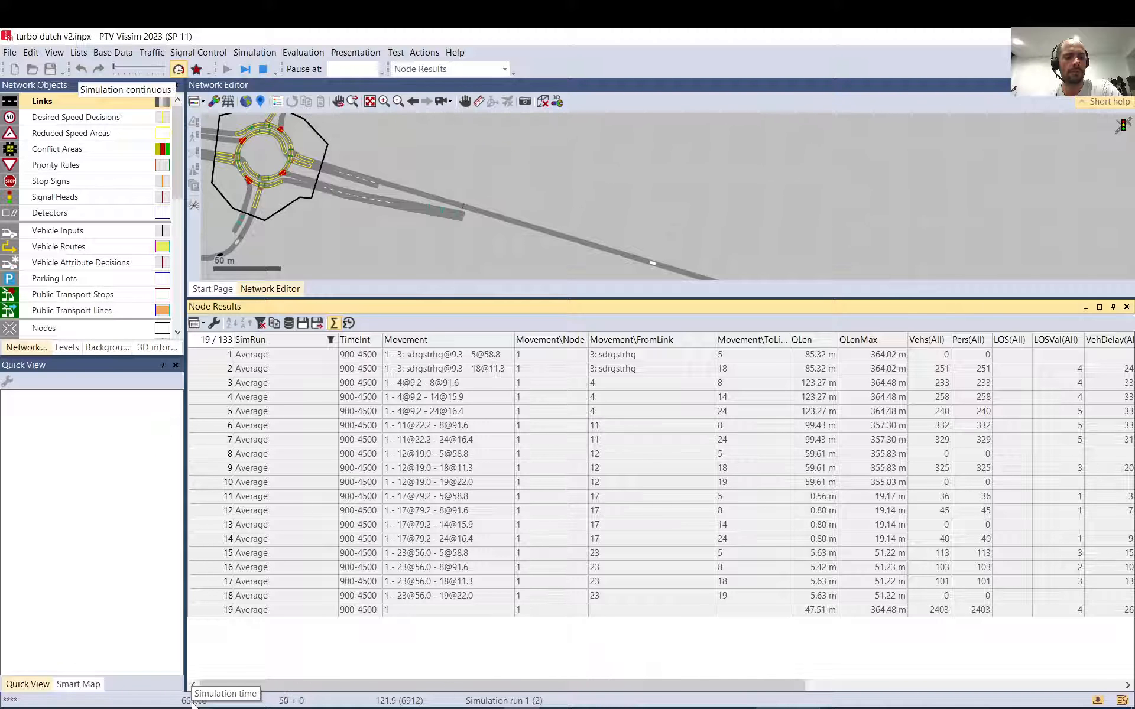
{"action": "left_click", "coordinate": [247, 71]}
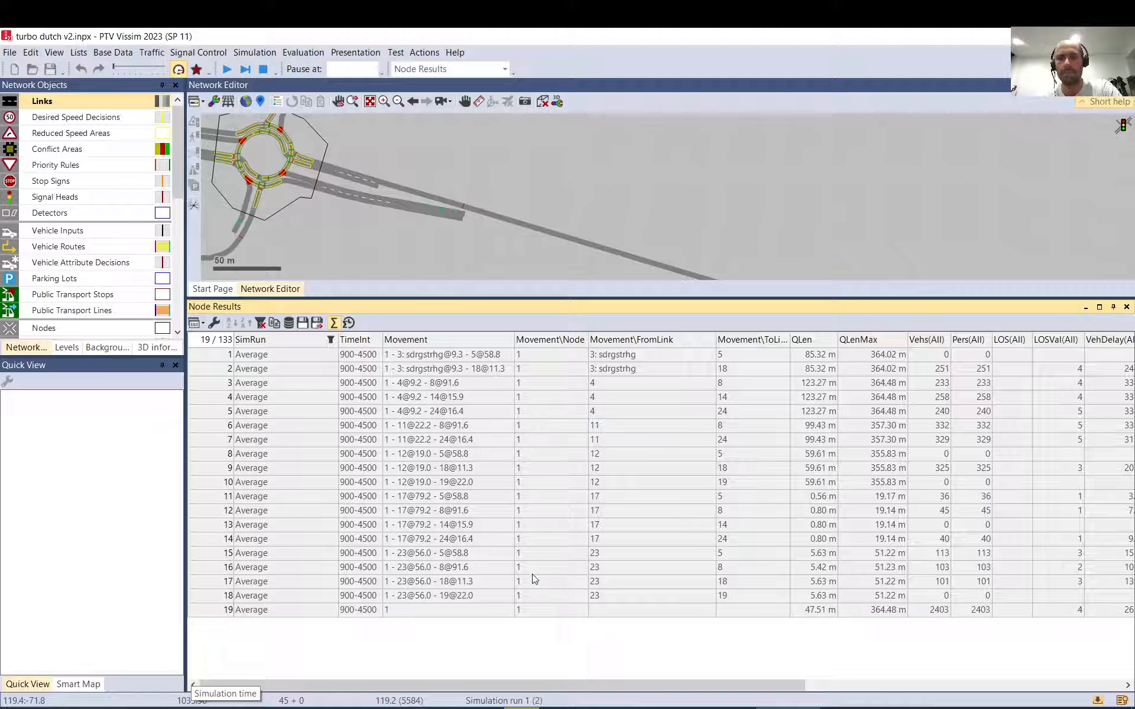
{"action": "left_click_drag", "start_coordinate": [482, 684], "coordinate": [743, 685]}
{"action": "left_click", "coordinate": [537, 255]}
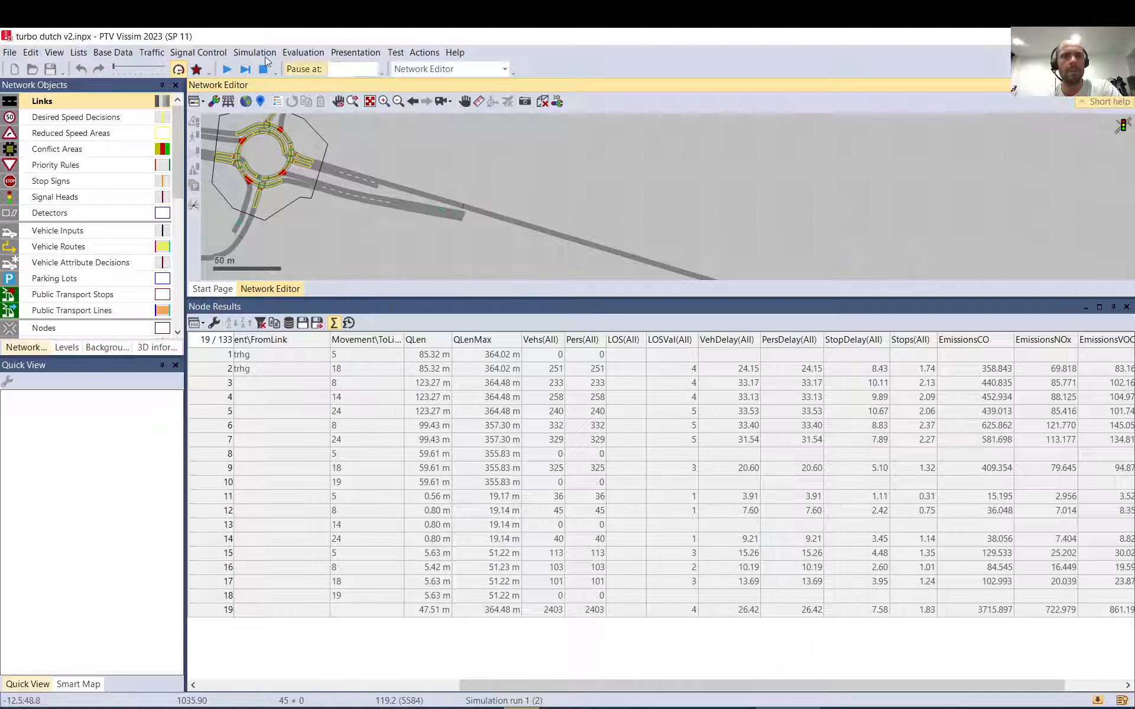
{"action": "left_click", "coordinate": [227, 70]}
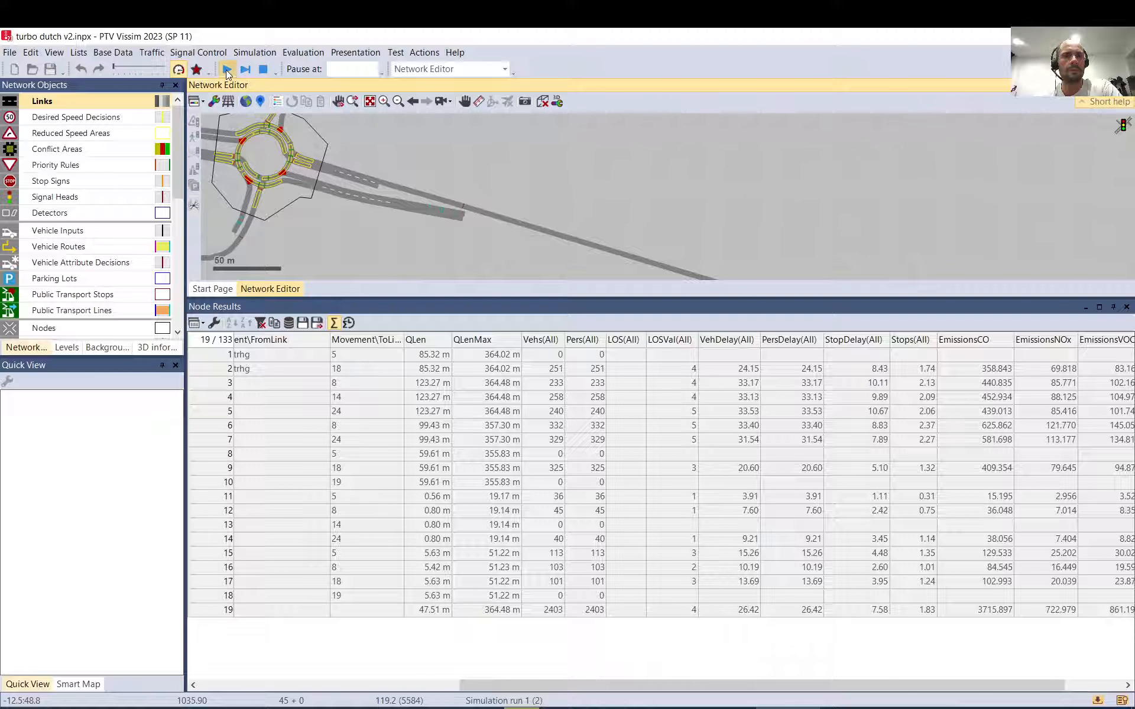
- Close the node results list and reopen it while the simulation is running
{"action": "left_click", "coordinate": [271, 329]}
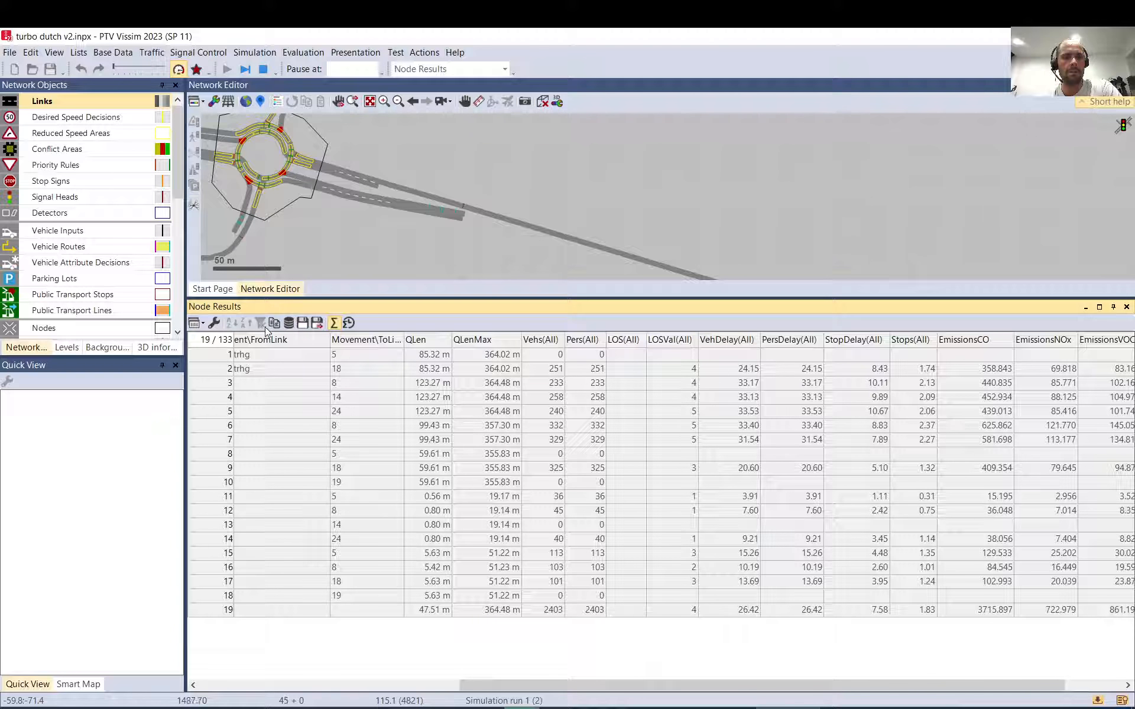
{"action": "left_click", "coordinate": [335, 686]}
{"action": "left_click_drag", "start_coordinate": [335, 686], "coordinate": [434, 685]}
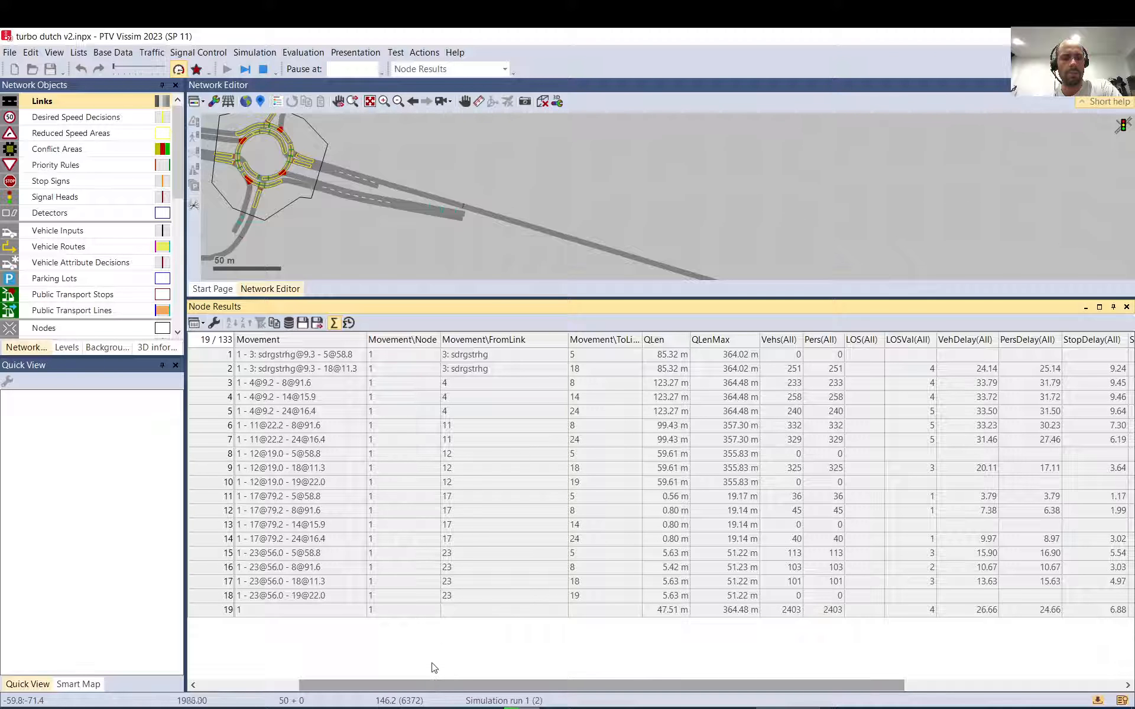
{"action": "left_click", "coordinate": [780, 385]}
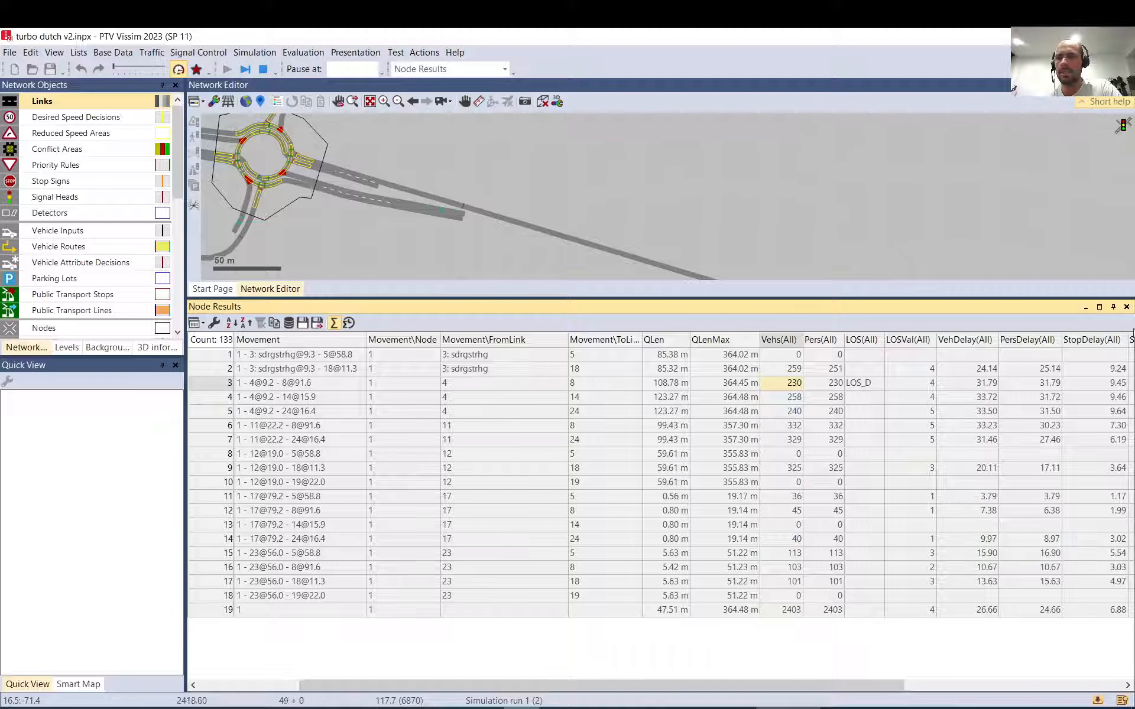
{"action": "left_click", "coordinate": [1128, 307]}
{"action": "left_click", "coordinate": [304, 52]}
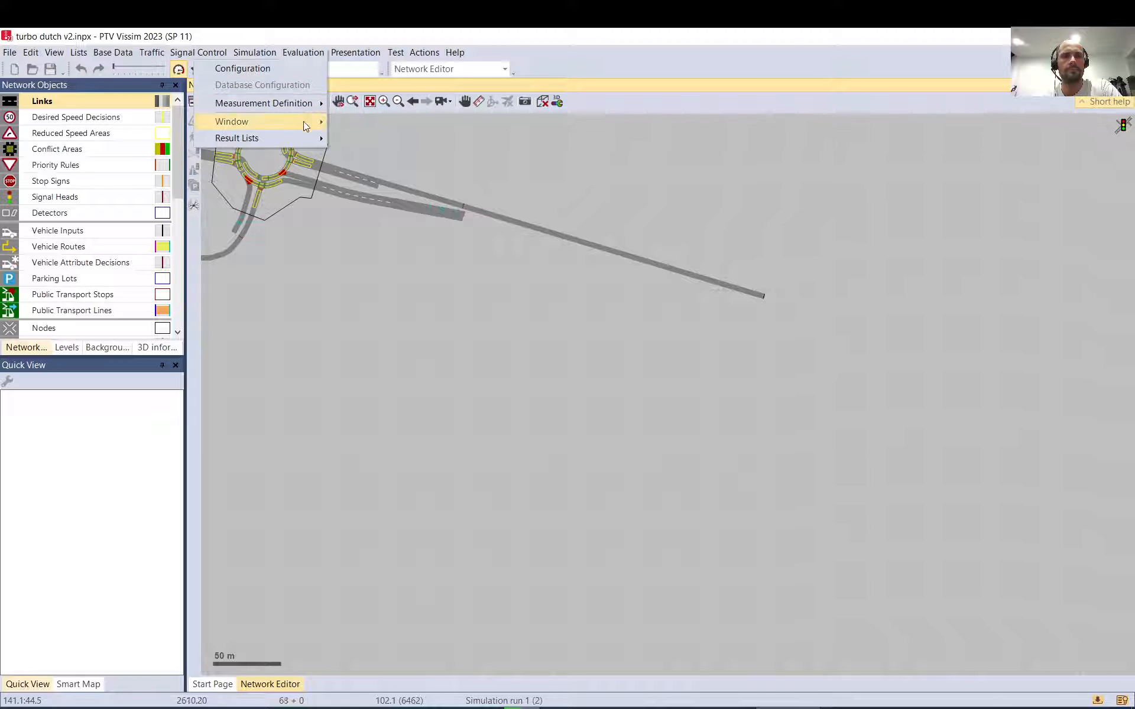
{"action": "mouse_move", "coordinate": [296, 137]}
{"action": "left_click", "coordinate": [395, 277]}
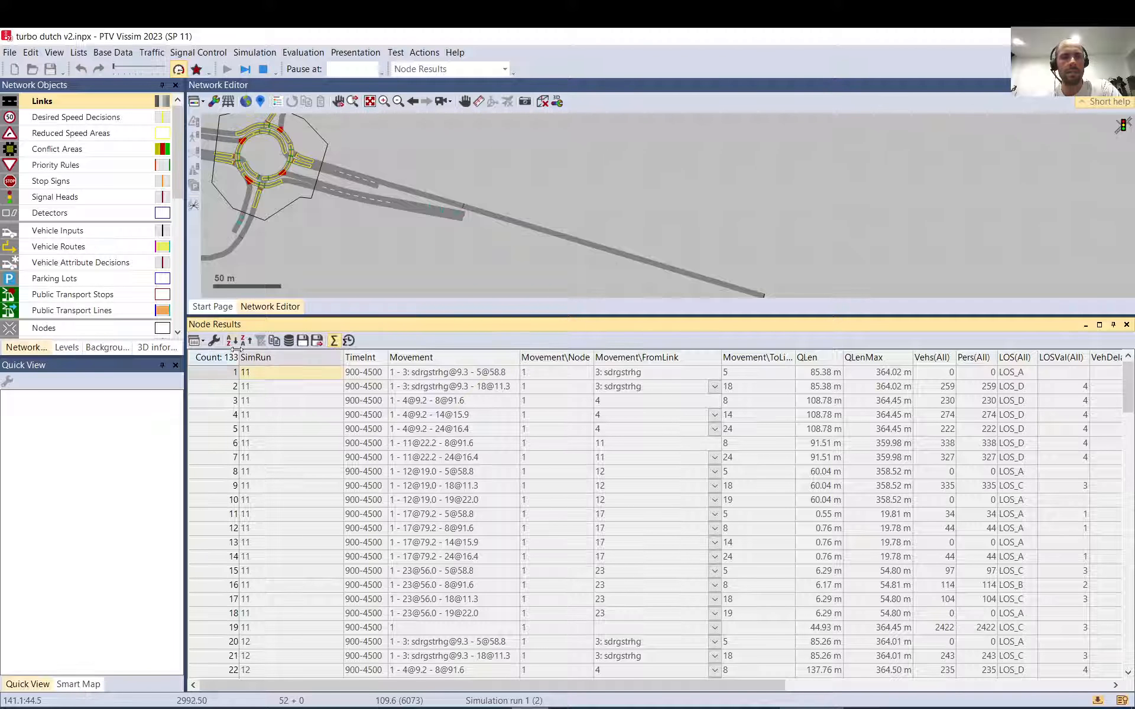
- Add the Vehicles attributes for classes 10: Car and 20: HGV to the node results attribute selection
{"action": "left_click", "coordinate": [214, 340]}
{"action": "scroll", "coordinate": [400, 362], "scroll_direction": "down", "scroll_amount": 2}
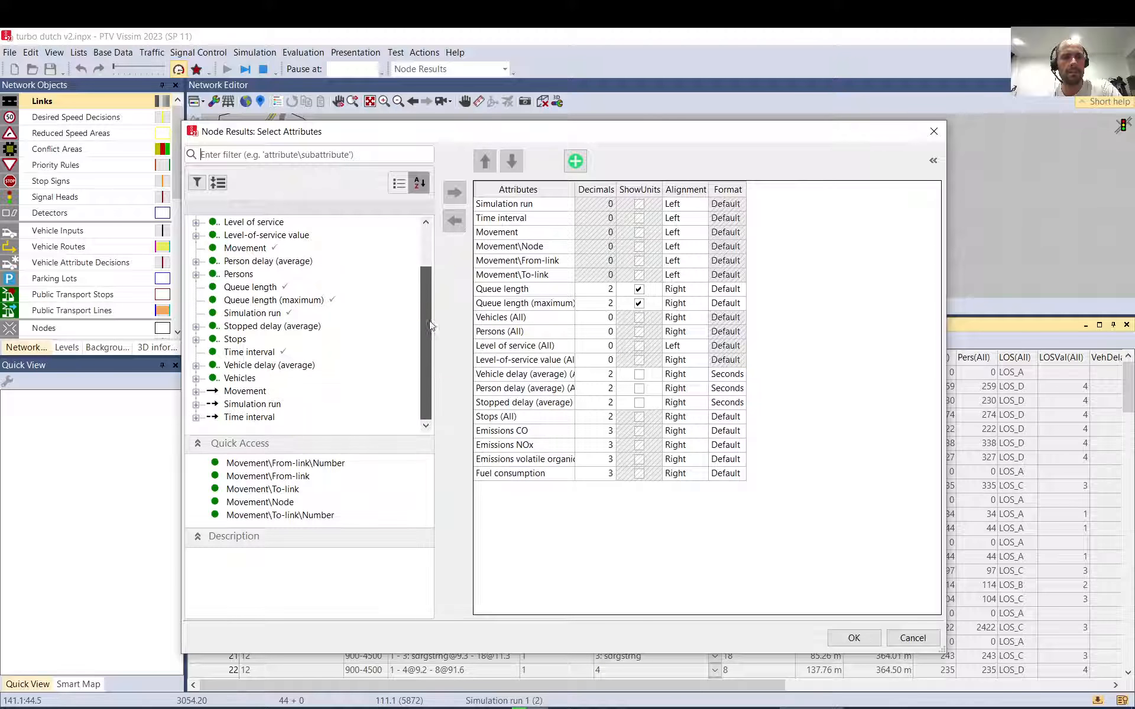
{"action": "left_click", "coordinate": [196, 378]}
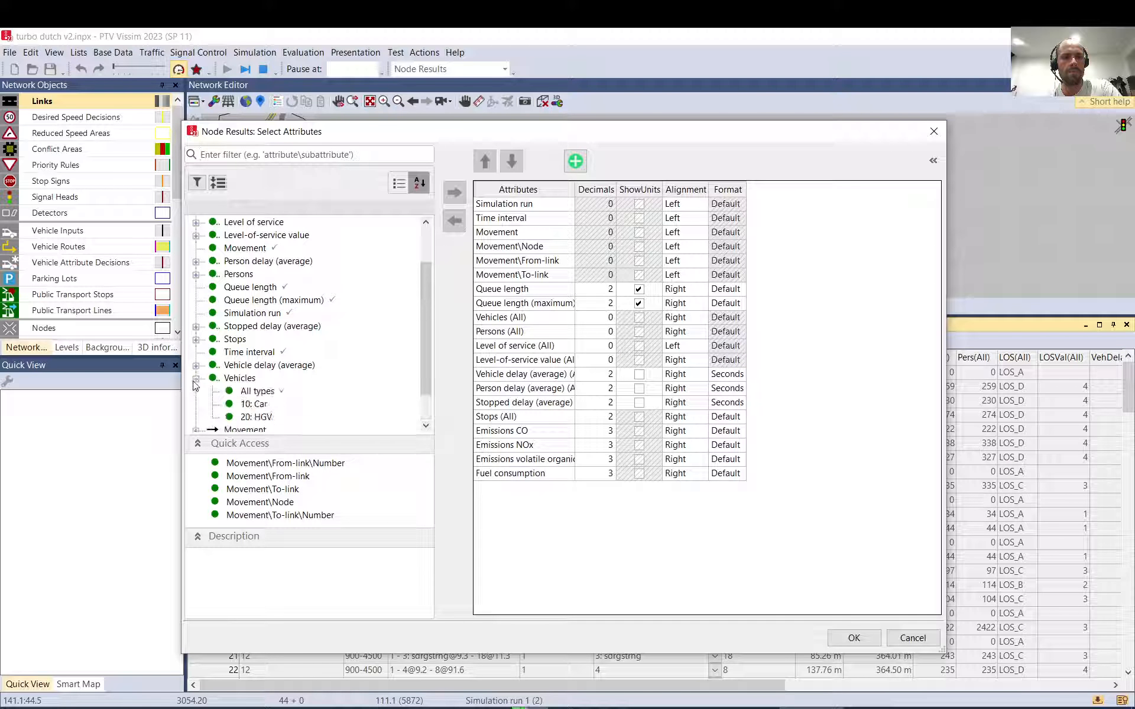
{"action": "left_click", "coordinate": [258, 405]}
{"action": "double_click", "coordinate": [260, 405]}
{"action": "double_click", "coordinate": [255, 417]}
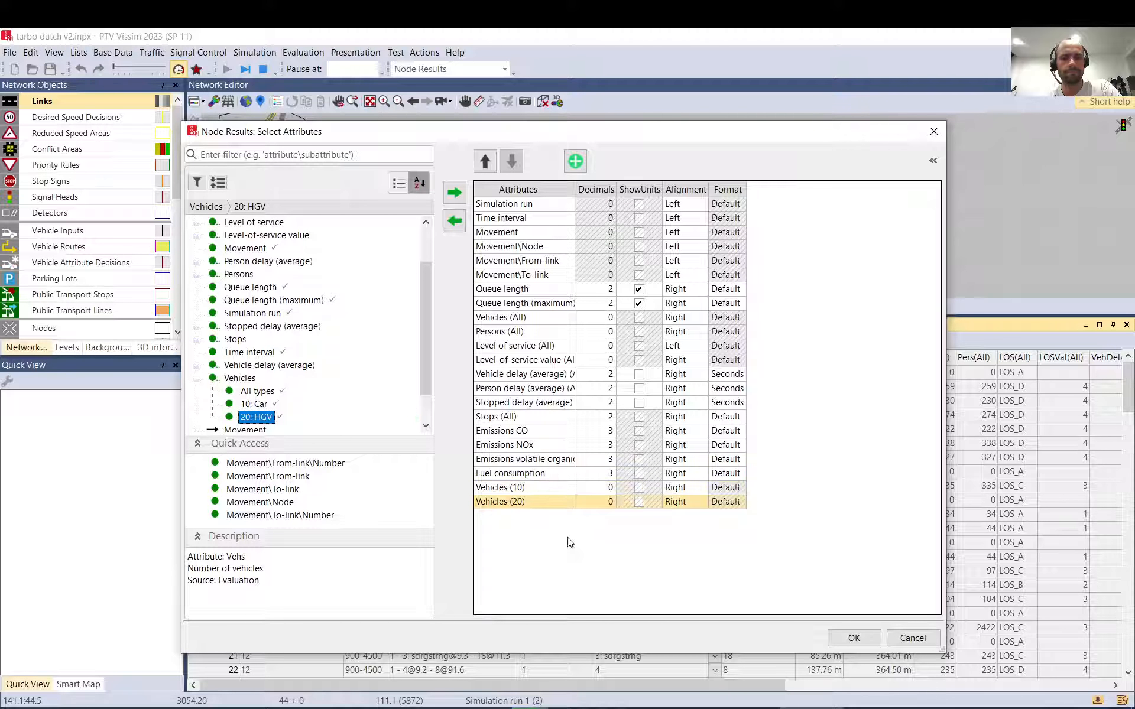
- Move Vehicles (10) and Vehicles (20) up to directly after Vehicles (All) and apply the attribute selection
{"action": "left_click", "coordinate": [520, 490], "text": "shift"}
{"action": "left_click", "coordinate": [486, 162]}
{"action": "left_click", "coordinate": [485, 161]}
{"action": "left_click", "coordinate": [485, 161]}
{"action": "left_click", "coordinate": [485, 161]}
{"action": "left_click", "coordinate": [485, 162]}
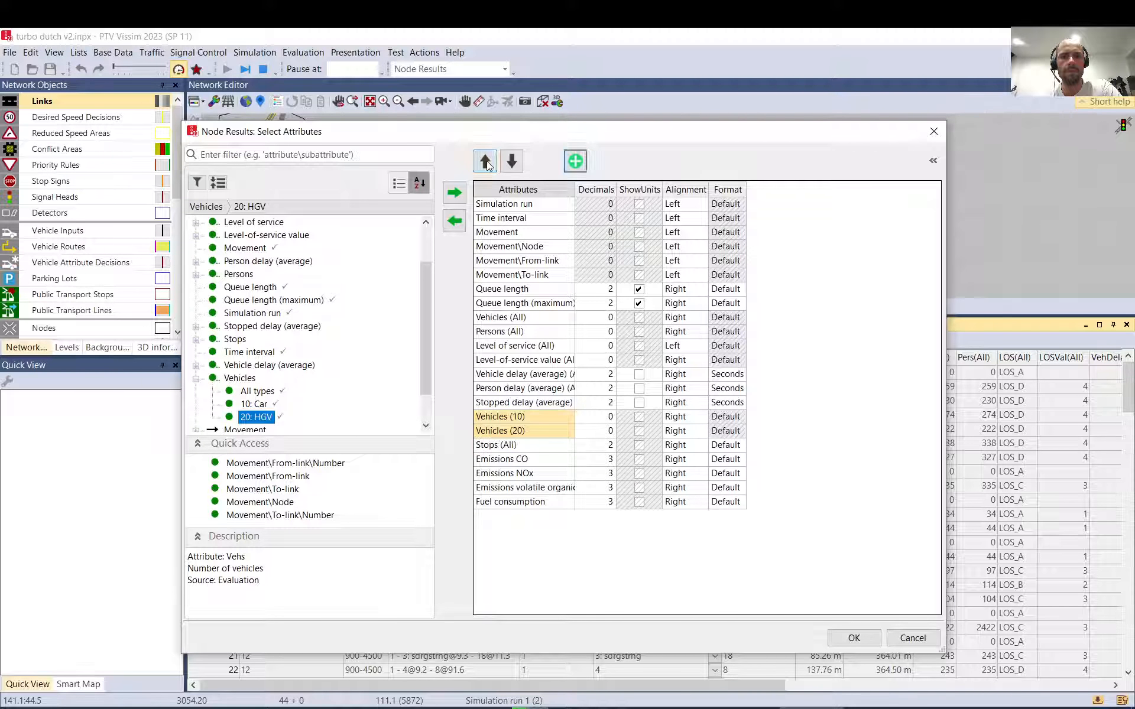
{"action": "left_click", "coordinate": [485, 162]}
{"action": "left_click", "coordinate": [485, 161]}
{"action": "left_click", "coordinate": [485, 161]}
{"action": "left_click", "coordinate": [486, 161]}
{"action": "left_click", "coordinate": [486, 161]}
{"action": "left_click", "coordinate": [485, 162]}
{"action": "left_click", "coordinate": [853, 638]}
- Pause the simulation and check the total vehicle count, node, from-link and to-link of the movement in row 40
{"action": "scroll", "coordinate": [793, 539], "scroll_direction": "up", "scroll_amount": 3}
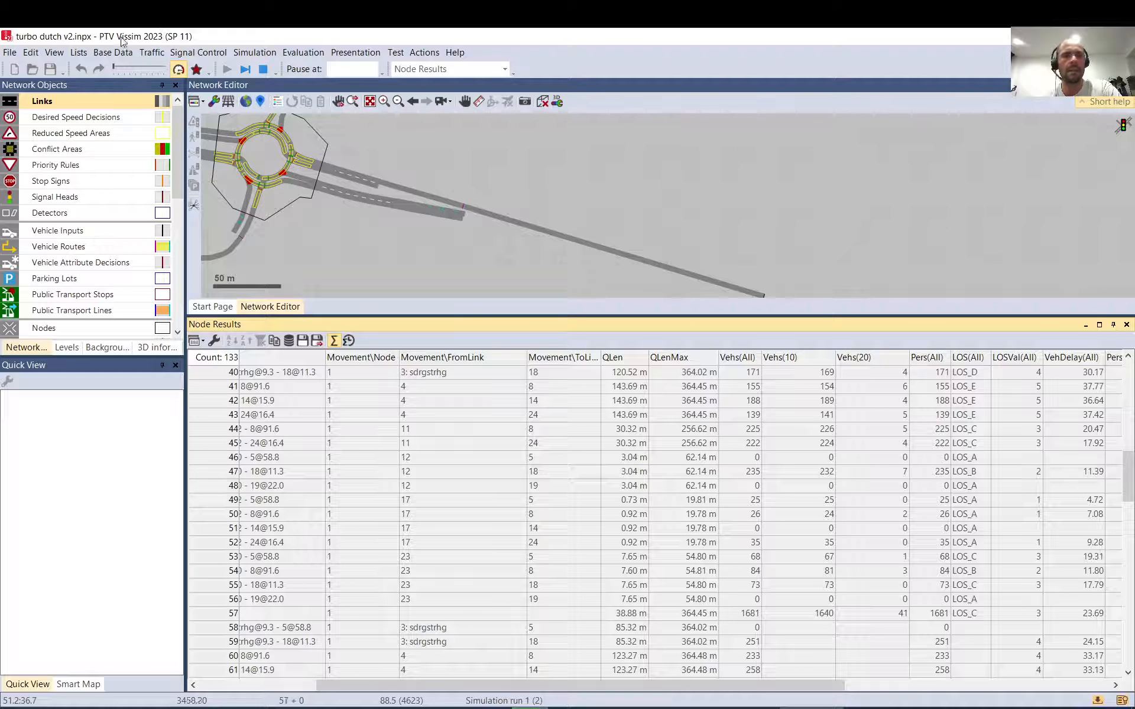
{"action": "left_click", "coordinate": [245, 70]}
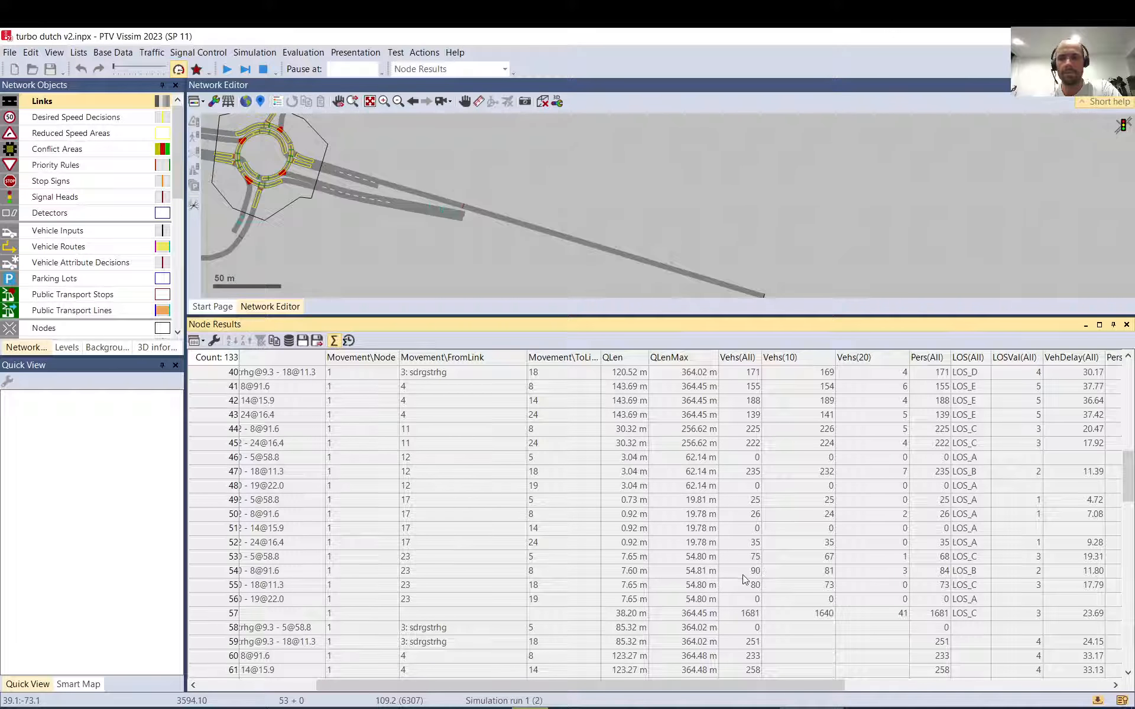
{"action": "scroll", "coordinate": [744, 521], "scroll_direction": "right", "scroll_amount": 2}
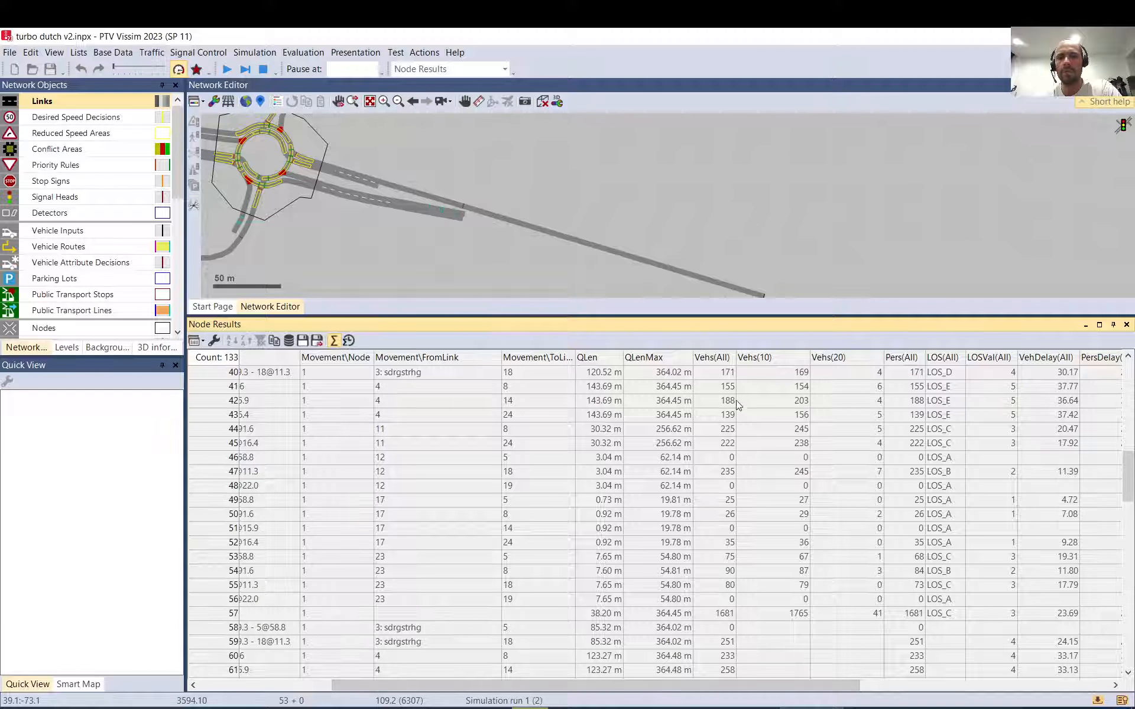
{"action": "left_click", "coordinate": [717, 373]}
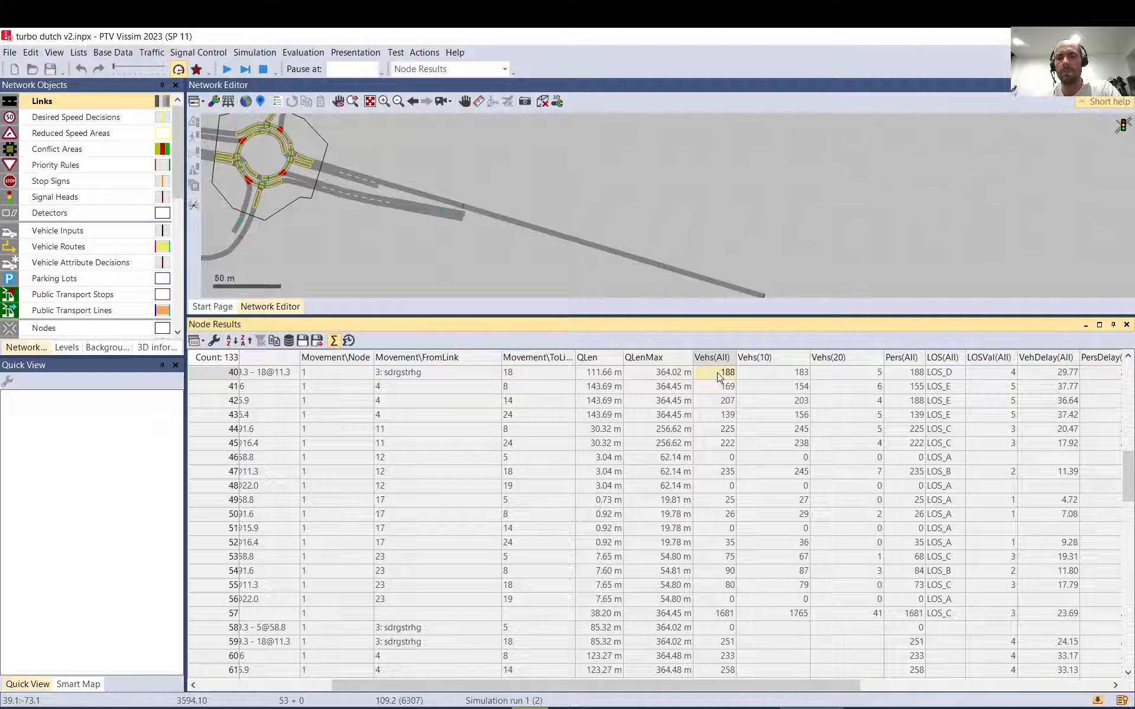
{"action": "left_click", "coordinate": [314, 372]}
{"action": "left_click", "coordinate": [402, 378]}
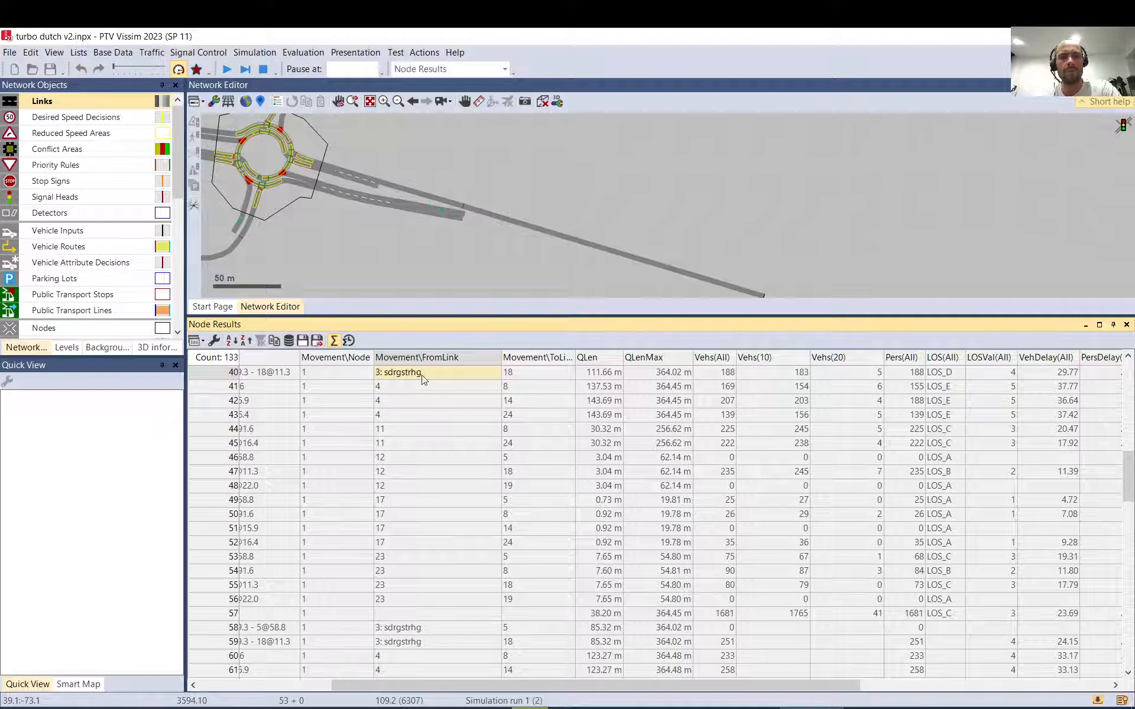
{"action": "left_click", "coordinate": [523, 374]}
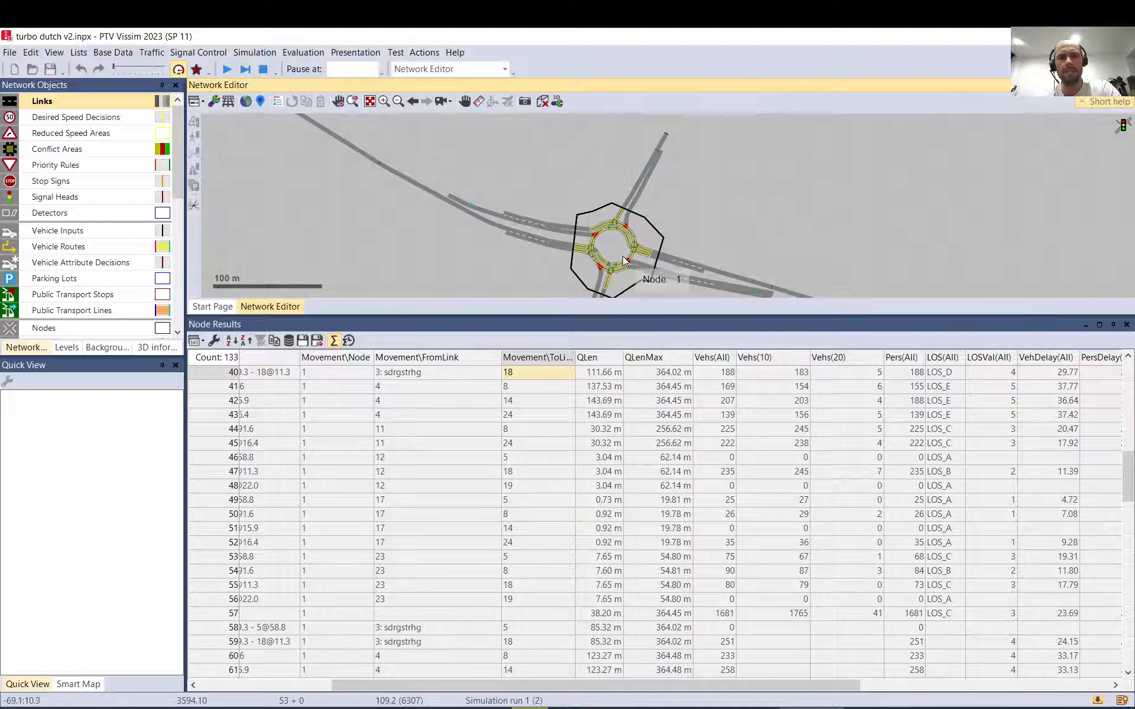
- Identify links 3 and 18 of the row 40 movement in the network and compare them with its total vehicle count
{"action": "left_click", "coordinate": [655, 256]}
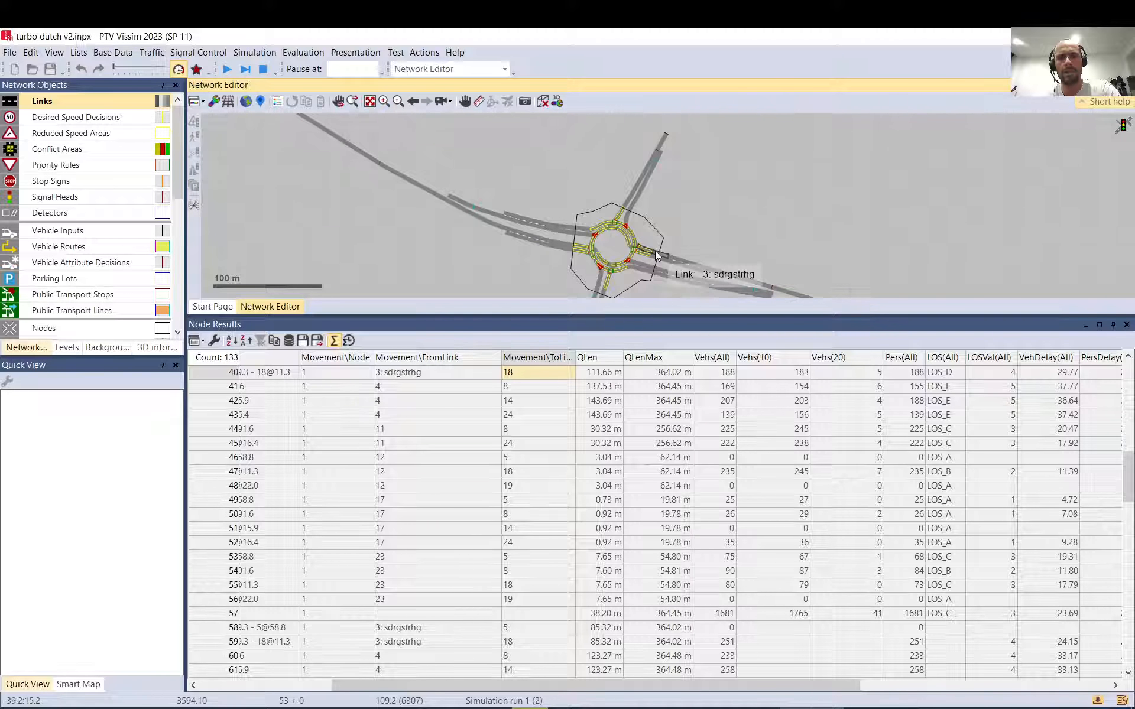
{"action": "left_click", "coordinate": [630, 208]}
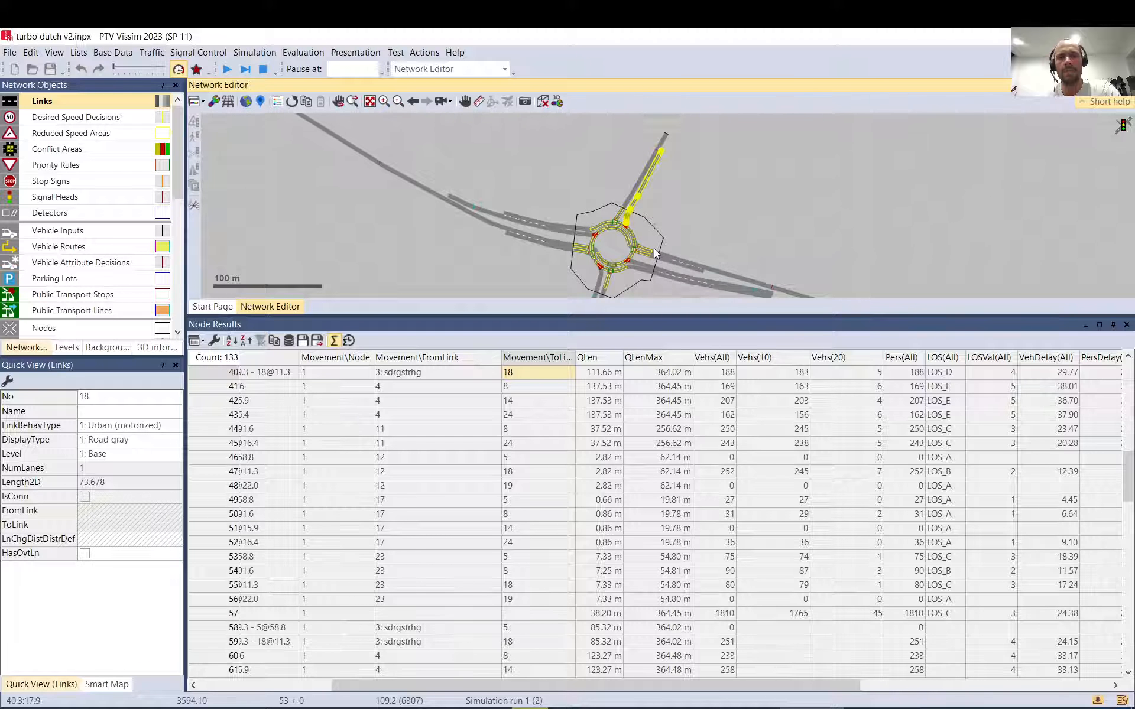
{"action": "left_click", "coordinate": [654, 255]}
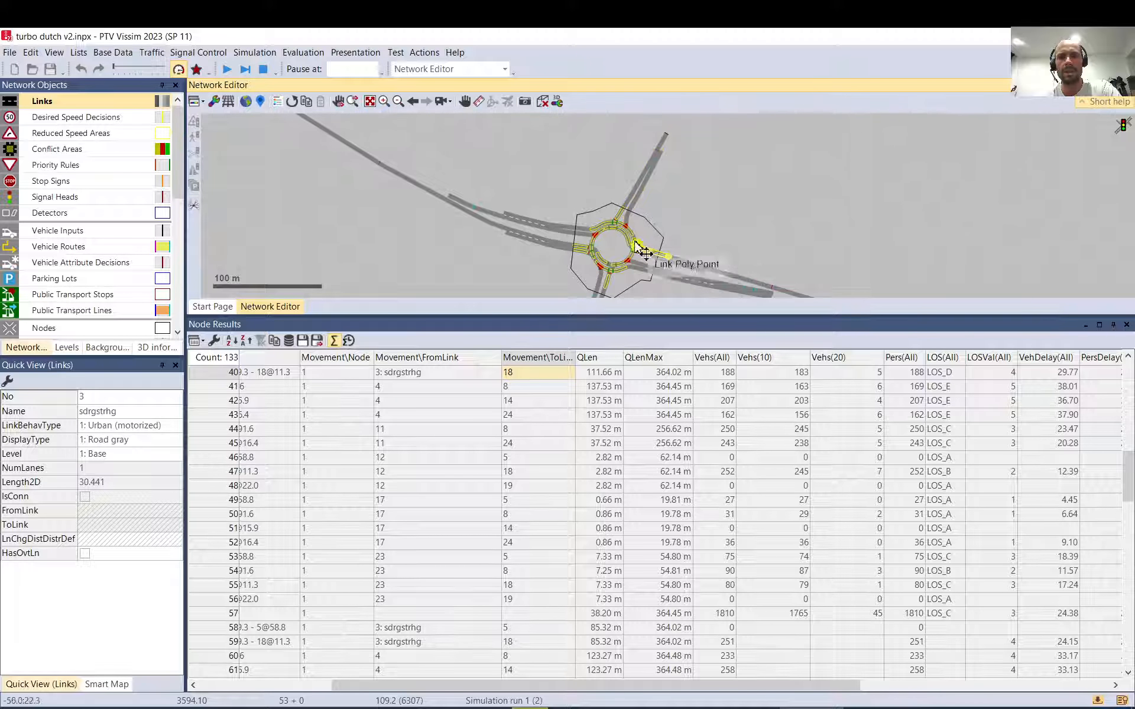
{"action": "left_click", "coordinate": [728, 377]}
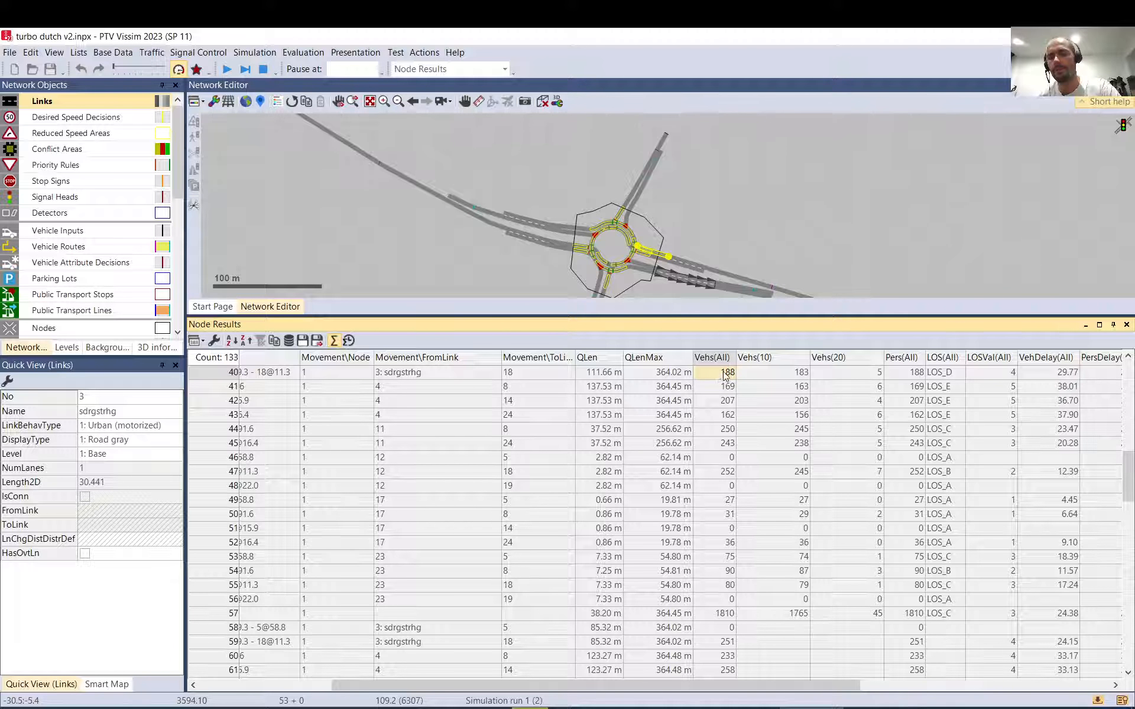
- Check the class 10 and 20 vehicle counts of the row 40 movement and the level of service of rows 40 and 42
{"action": "left_click", "coordinate": [803, 379]}
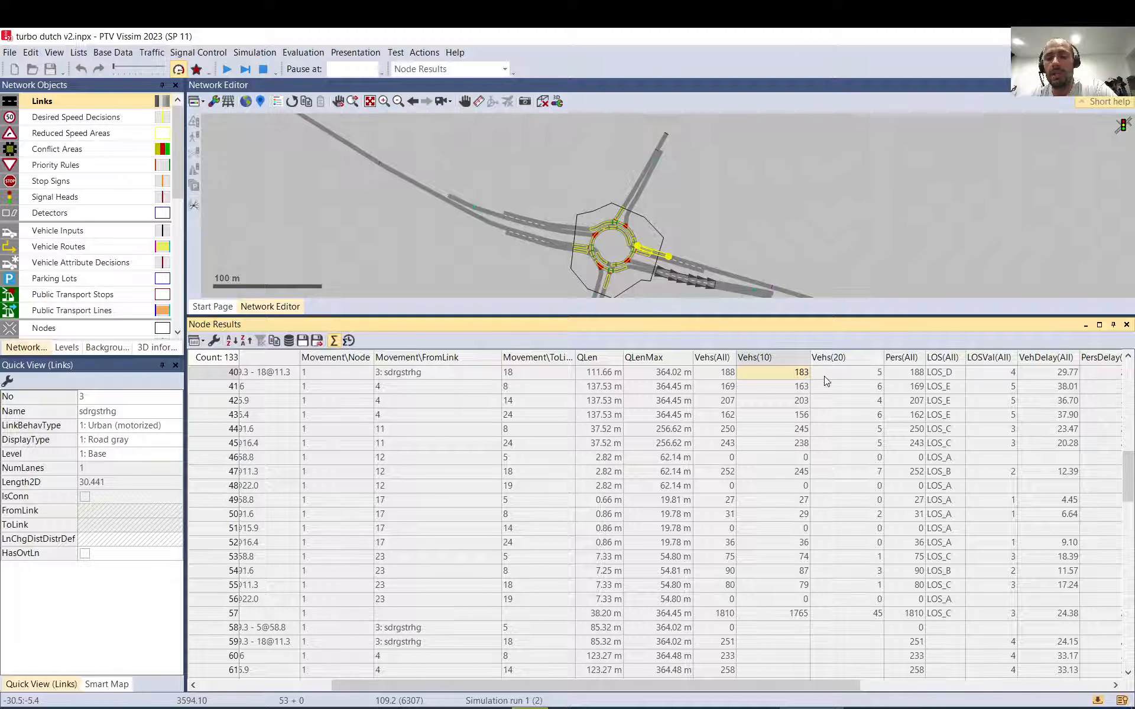
{"action": "left_click", "coordinate": [828, 378]}
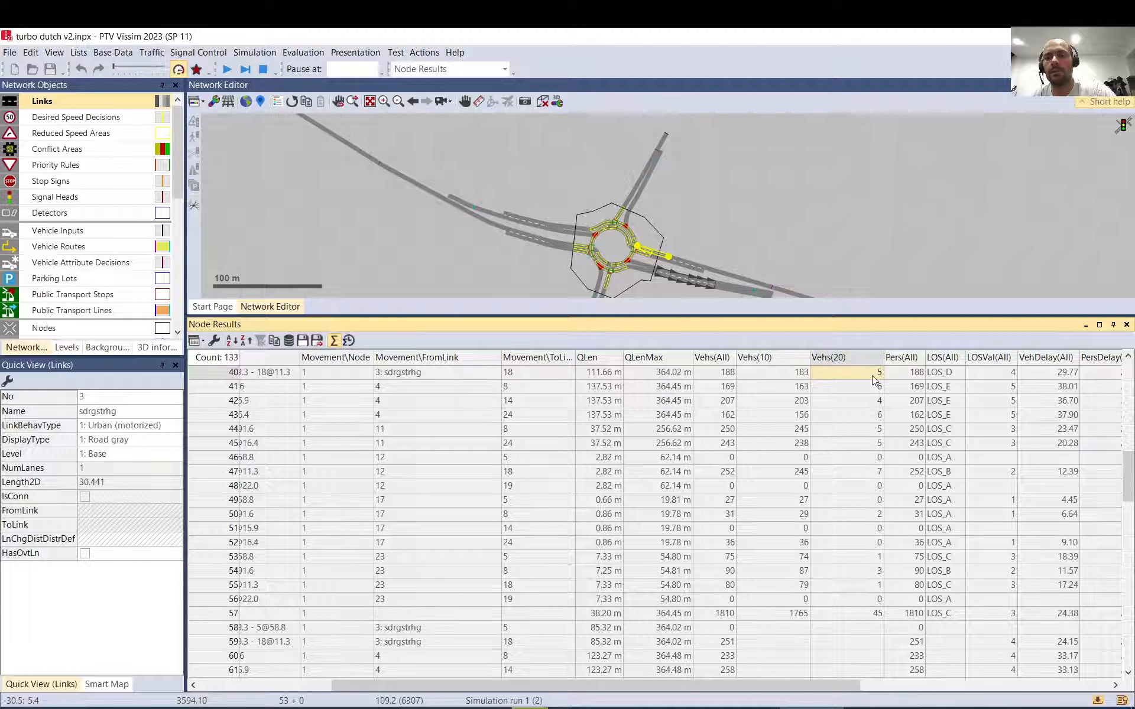
{"action": "left_click_drag", "start_coordinate": [855, 686], "coordinate": [985, 686]}
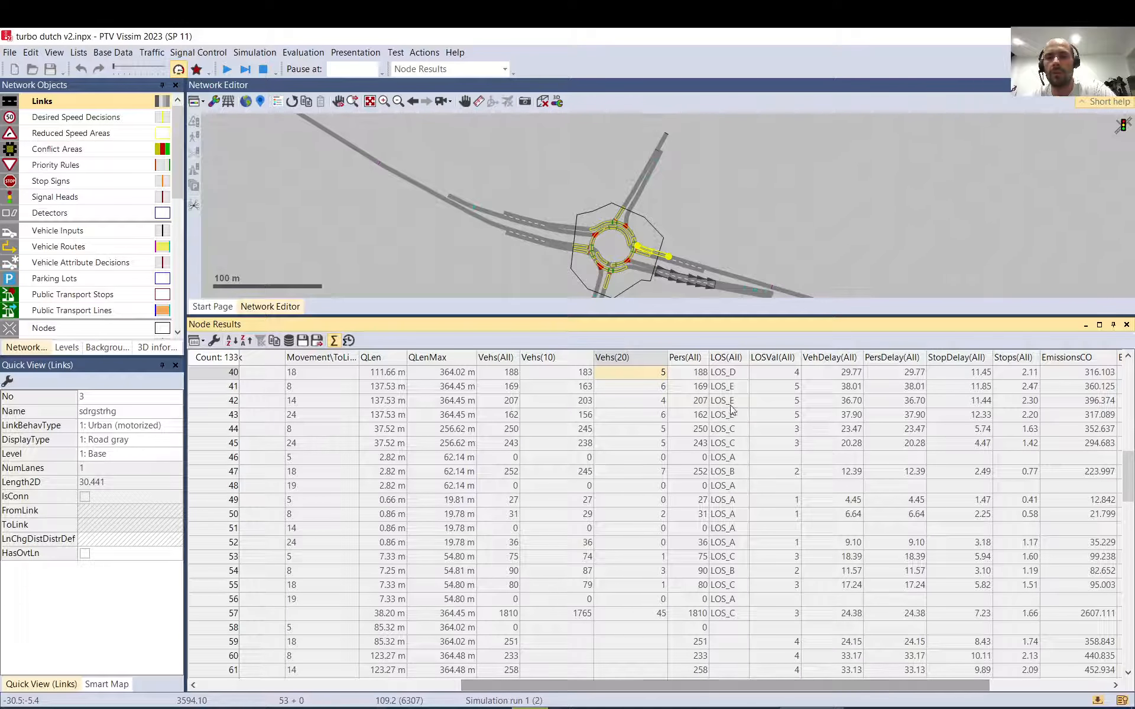
{"action": "left_click", "coordinate": [781, 371]}
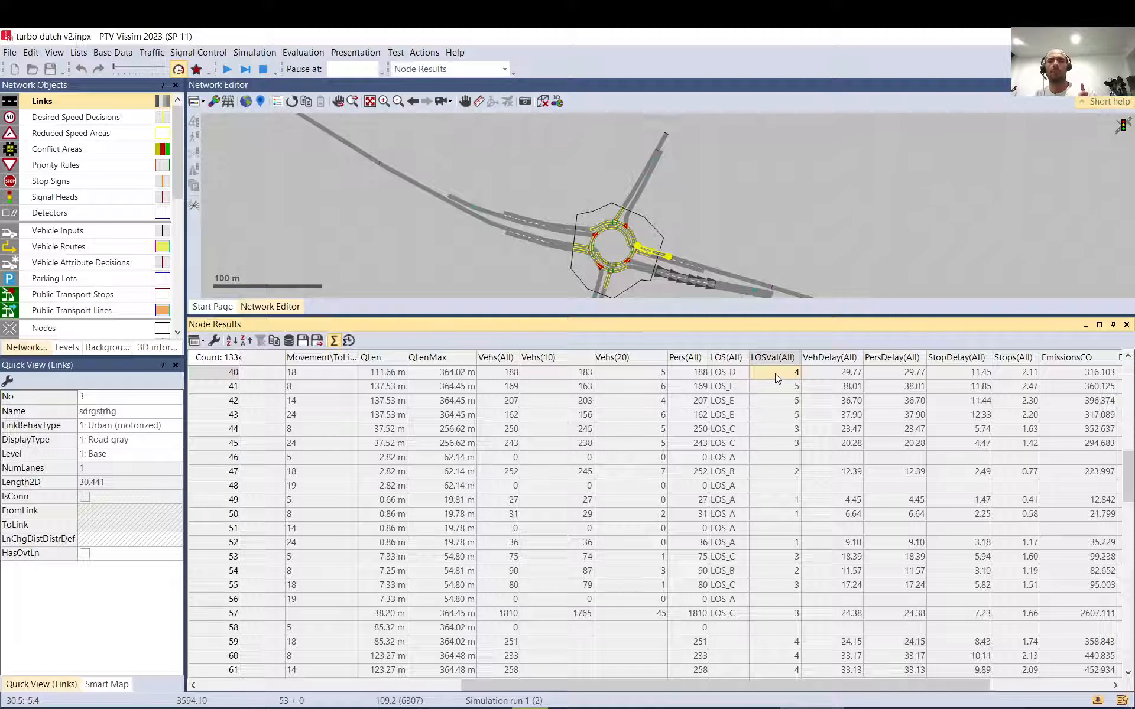
{"action": "left_click_drag", "start_coordinate": [724, 401], "coordinate": [775, 401]}
{"action": "left_click", "coordinate": [45, 329]}
{"action": "scroll", "coordinate": [622, 270], "scroll_direction": "up", "scroll_amount": 3}
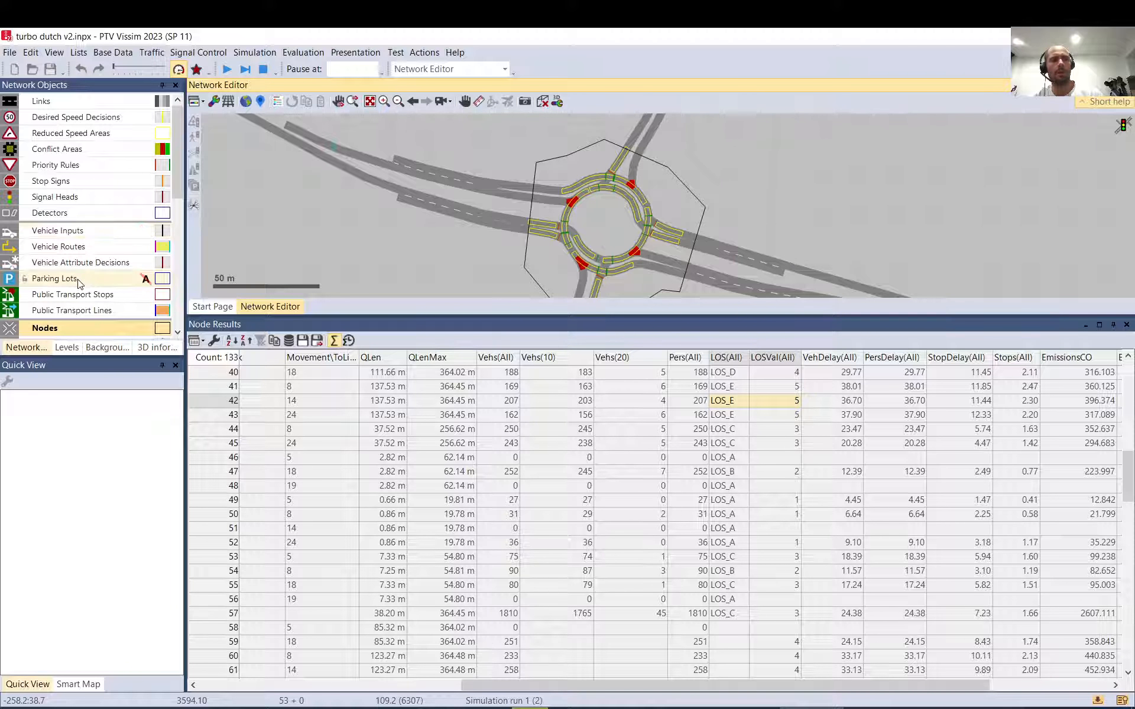
{"action": "scroll", "coordinate": [79, 284], "scroll_direction": "down", "scroll_amount": 4}
{"action": "left_click", "coordinate": [70, 232]}
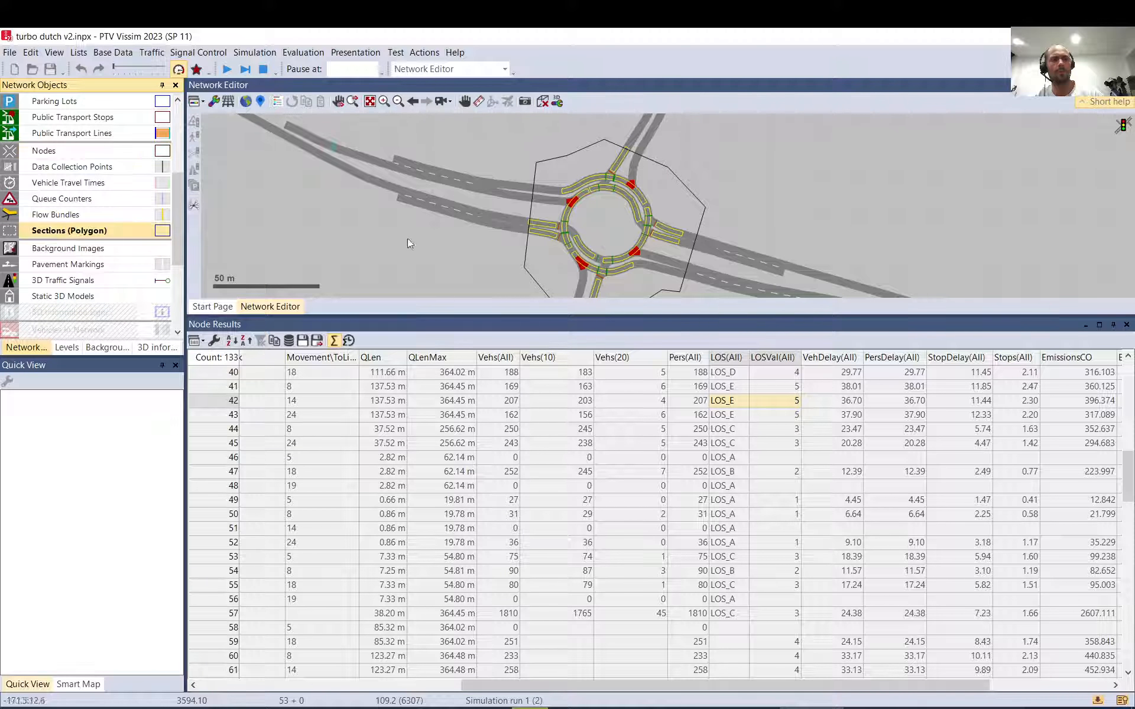
{"action": "left_click", "coordinate": [660, 201]}
{"action": "right_click", "coordinate": [664, 202], "text": "ctrl"}
{"action": "left_click", "coordinate": [620, 218]}
{"action": "left_click", "coordinate": [622, 239]}
{"action": "left_click", "coordinate": [658, 250]}
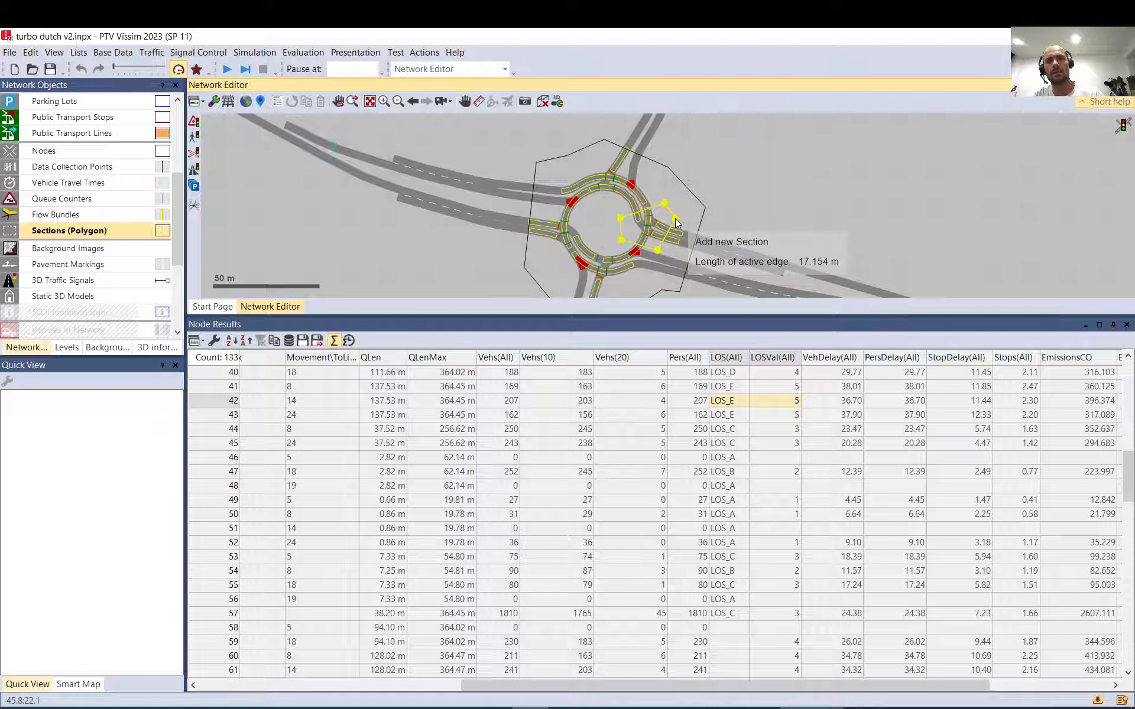
{"action": "key", "text": "Escape"}
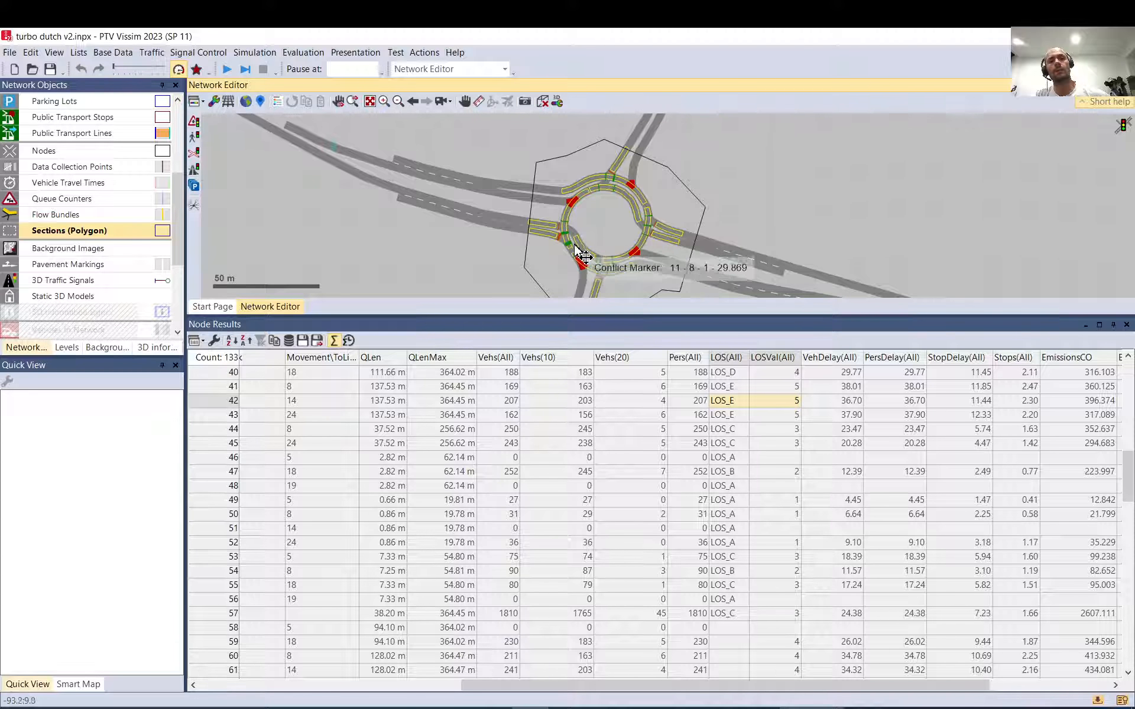
- Inspect the roundabout inside node 1 and check the vehicle delay of the movement in row 42
{"action": "scroll", "coordinate": [583, 244], "scroll_direction": "down", "scroll_amount": 2}
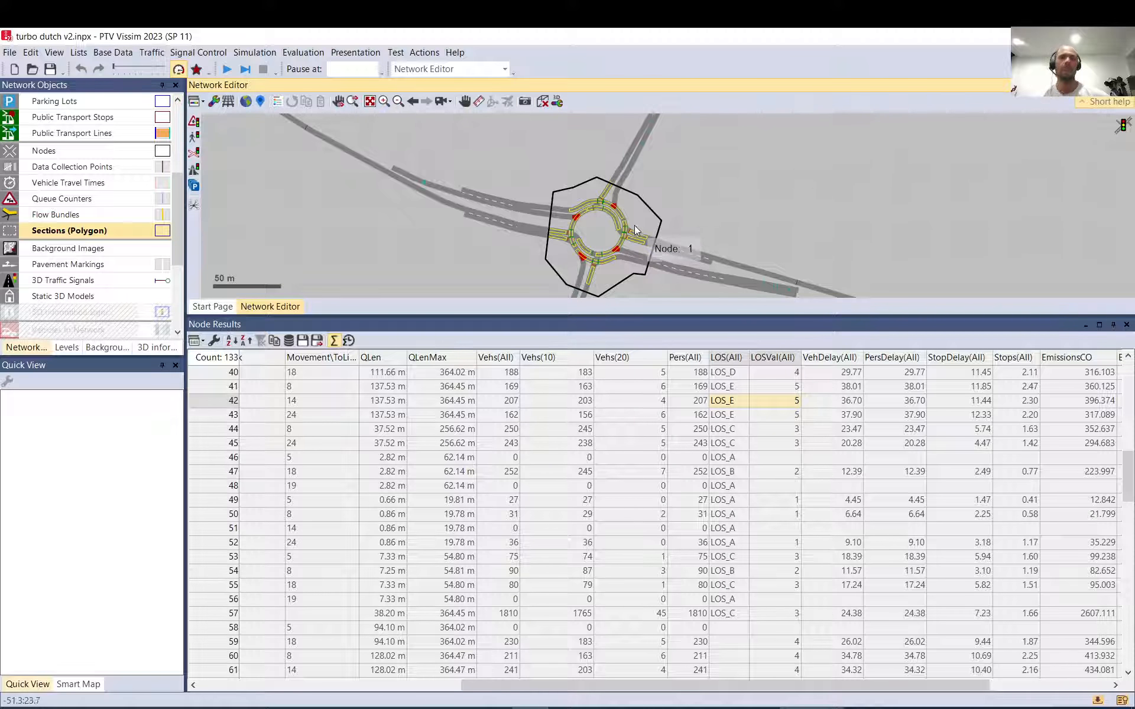
{"action": "scroll", "coordinate": [612, 228], "scroll_direction": "up", "scroll_amount": 3}
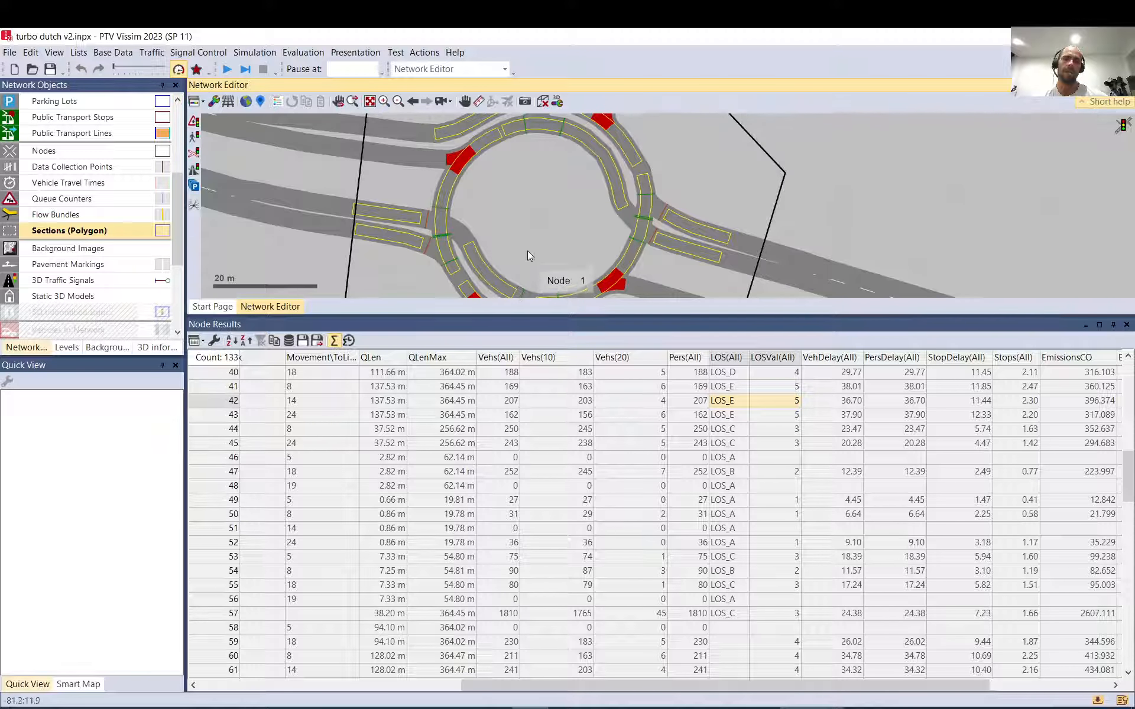
{"action": "scroll", "coordinate": [576, 251], "scroll_direction": "down", "scroll_amount": 3}
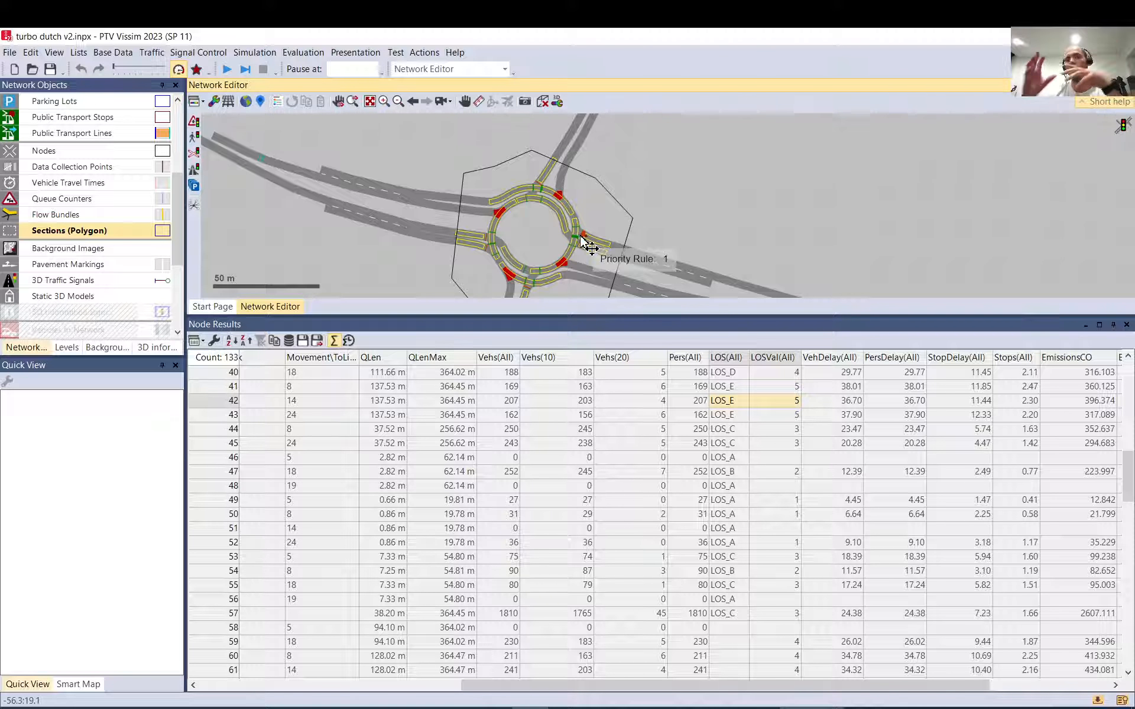
{"action": "left_click", "coordinate": [541, 222]}
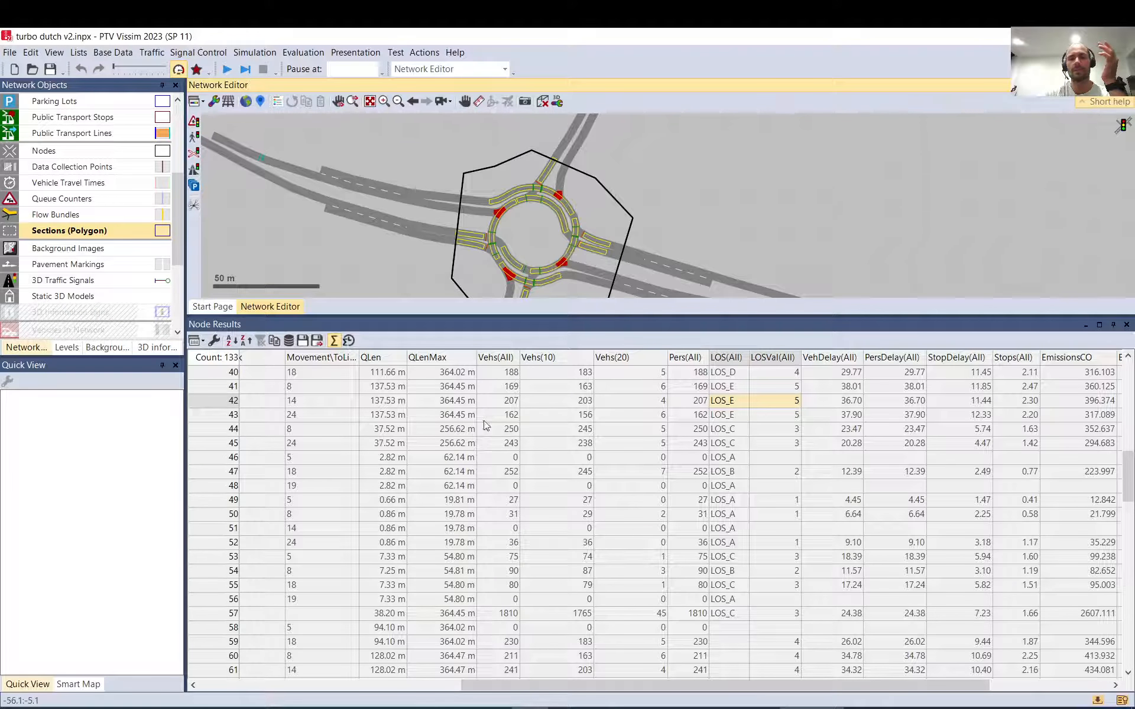
{"action": "left_click_drag", "start_coordinate": [497, 684], "coordinate": [295, 684]}
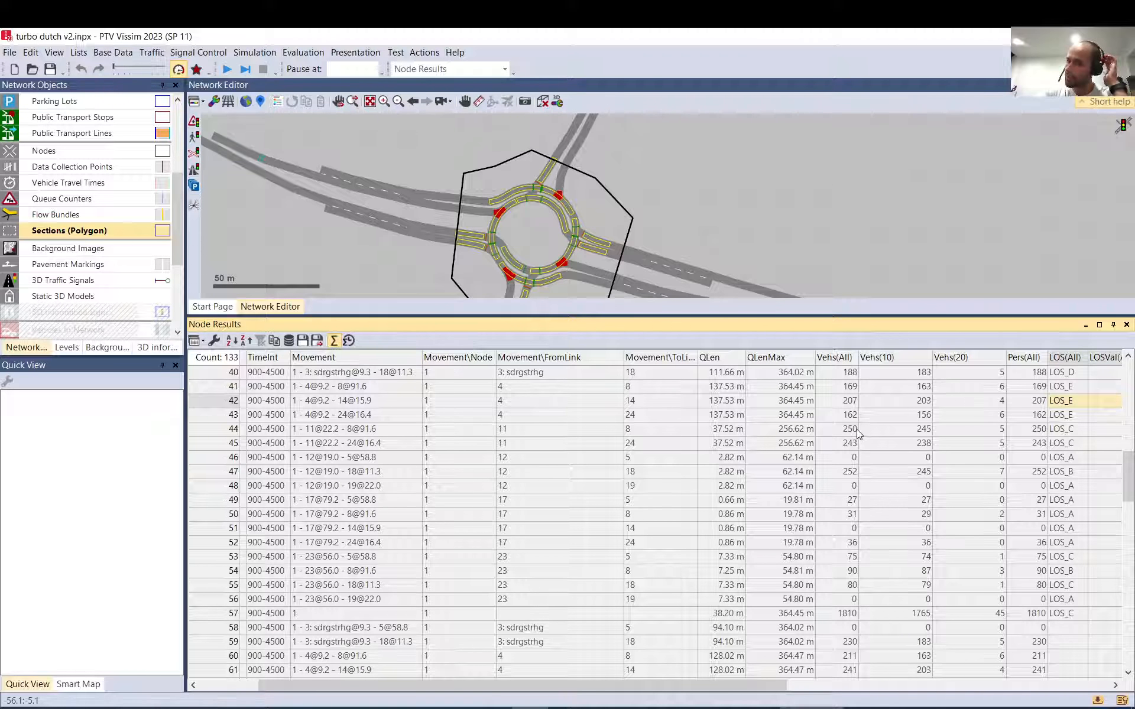
{"action": "left_click_drag", "start_coordinate": [681, 686], "coordinate": [1005, 689]}
{"action": "left_click", "coordinate": [621, 402]}
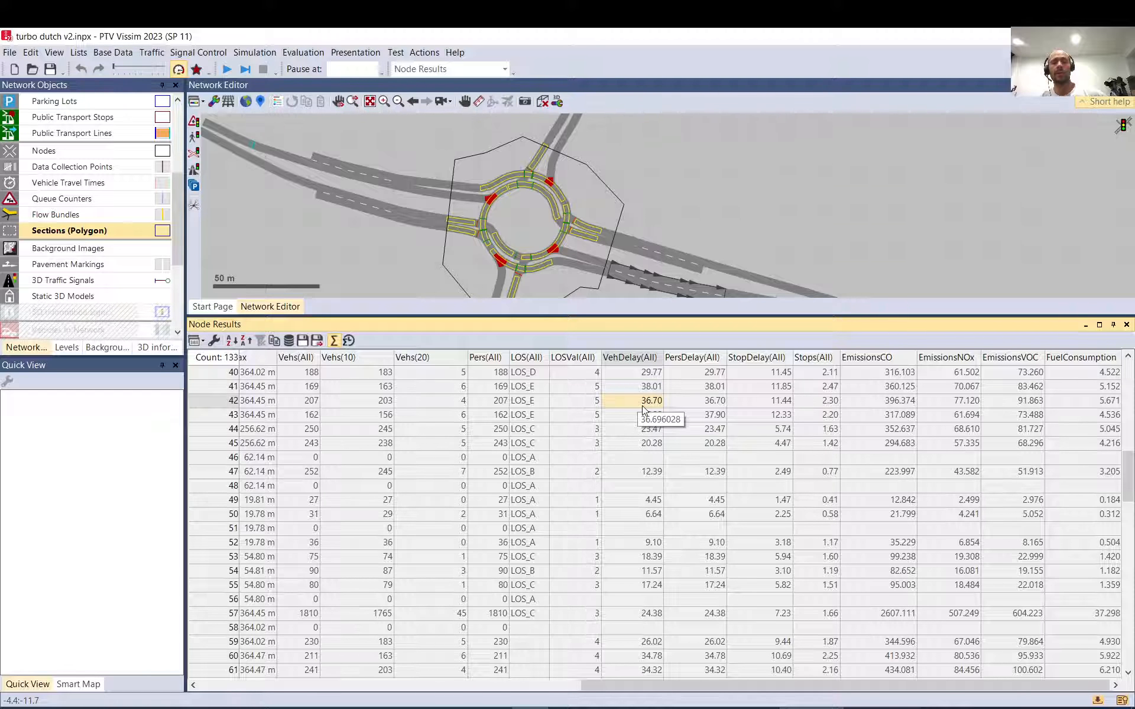
- Select node 1 in the network and locate its overall result for run 13 in row 57
{"action": "left_click_drag", "start_coordinate": [632, 208], "coordinate": [613, 183]}
{"action": "scroll", "coordinate": [579, 178], "scroll_direction": "down", "scroll_amount": 1}
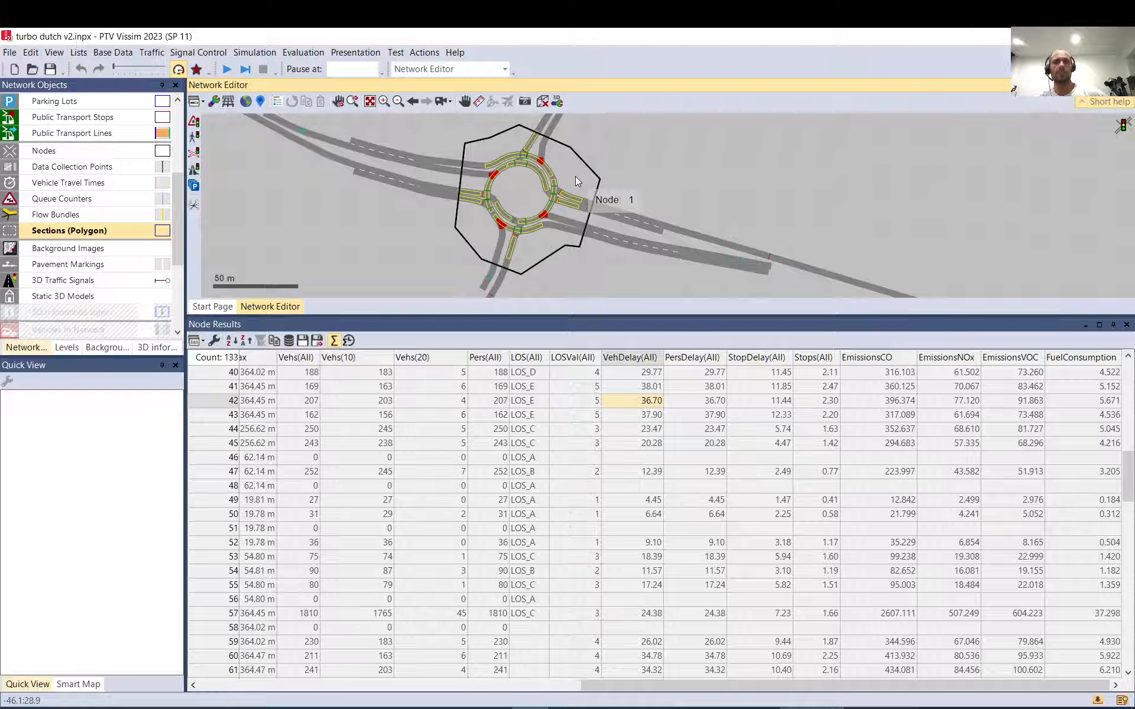
{"action": "left_click", "coordinate": [576, 176]}
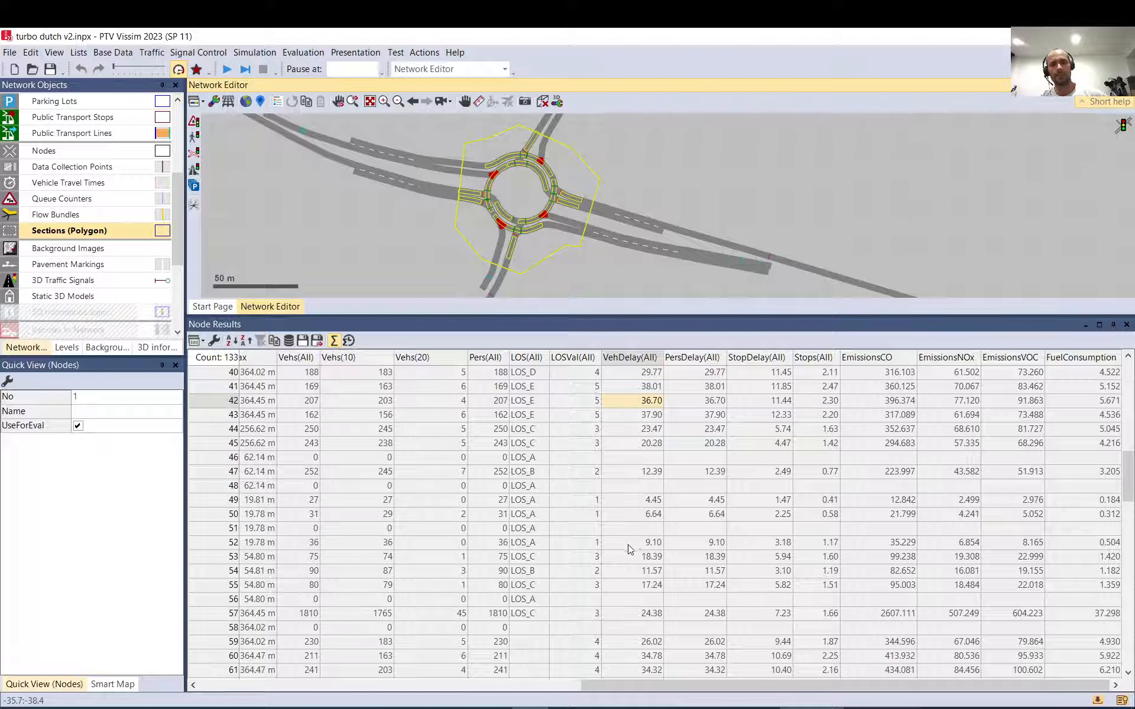
{"action": "left_click_drag", "start_coordinate": [641, 686], "coordinate": [254, 685]}
{"action": "left_click", "coordinate": [230, 614]}
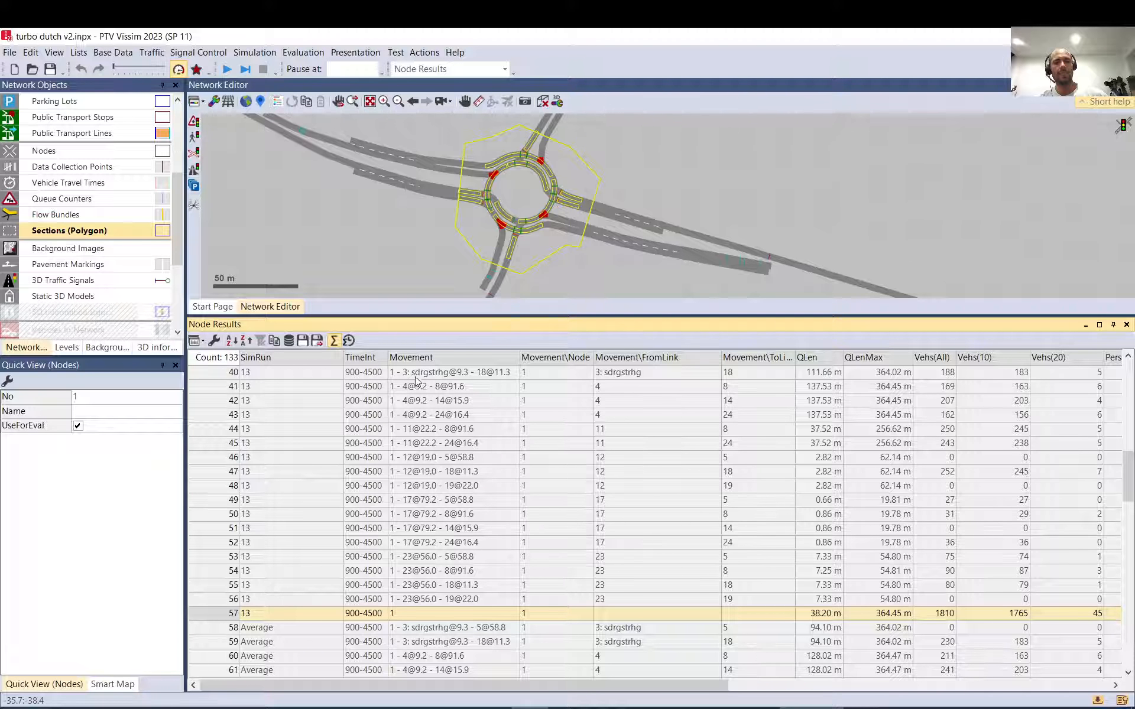
{"action": "left_click_drag", "start_coordinate": [417, 373], "coordinate": [272, 629]}
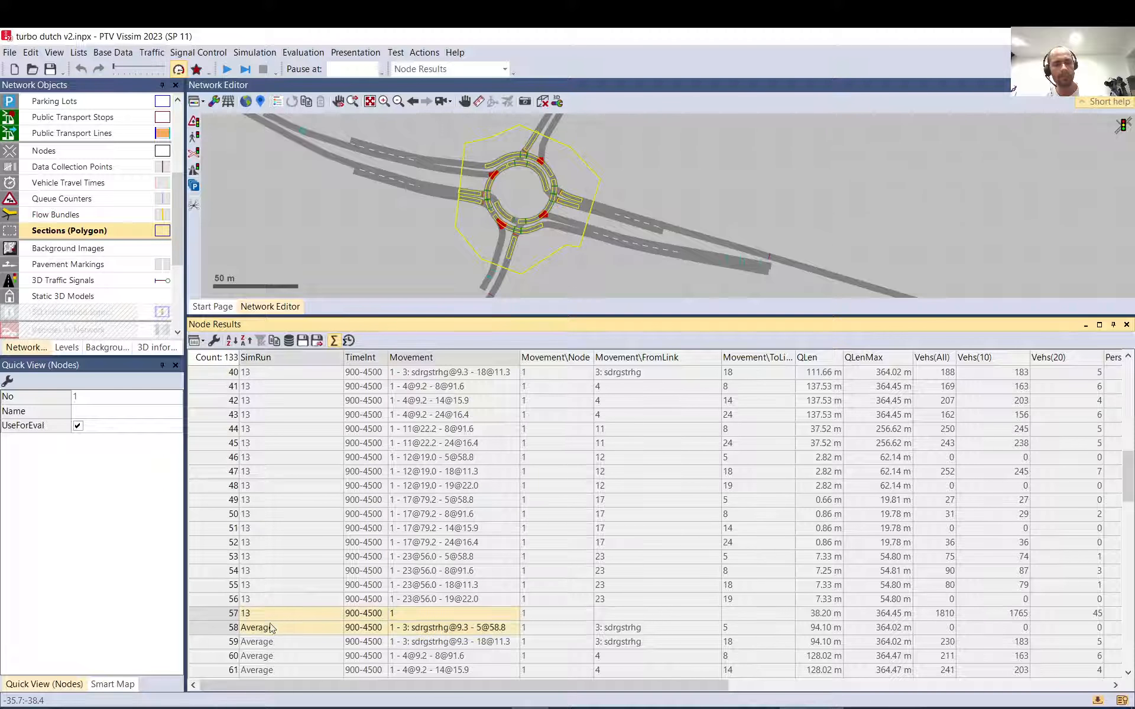
{"action": "left_click", "coordinate": [225, 615]}
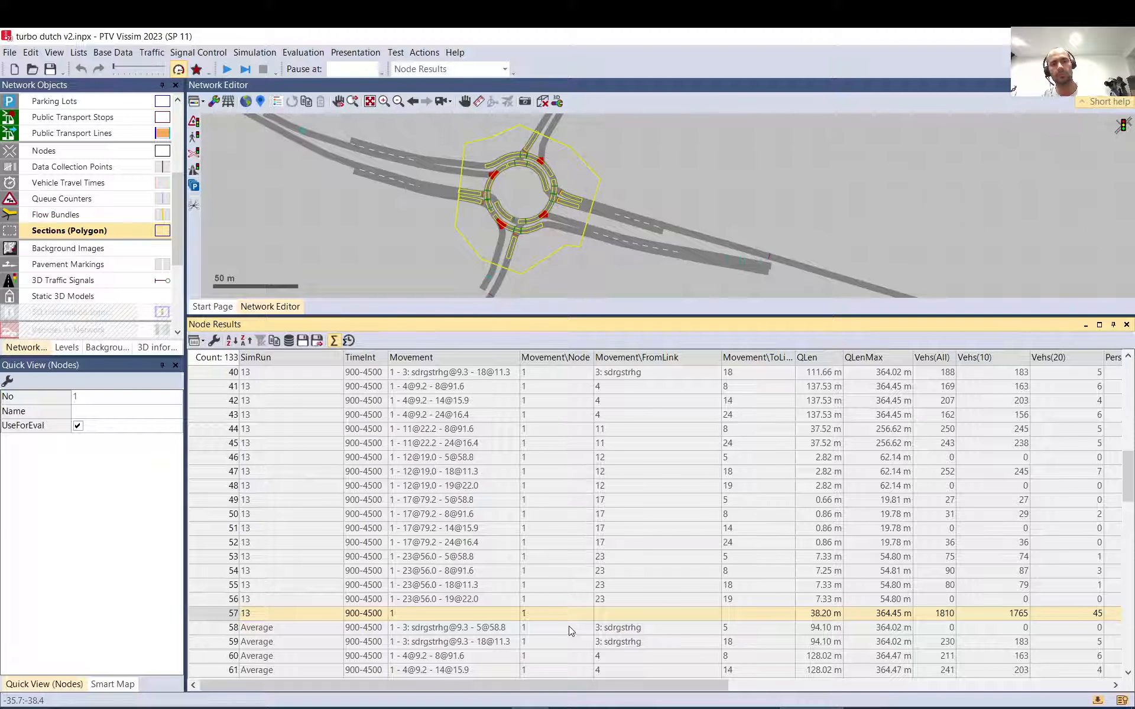
- Read the overall node results in row 57, then examine the stop delay and stops per movement
{"action": "left_click_drag", "start_coordinate": [535, 686], "coordinate": [755, 685]}
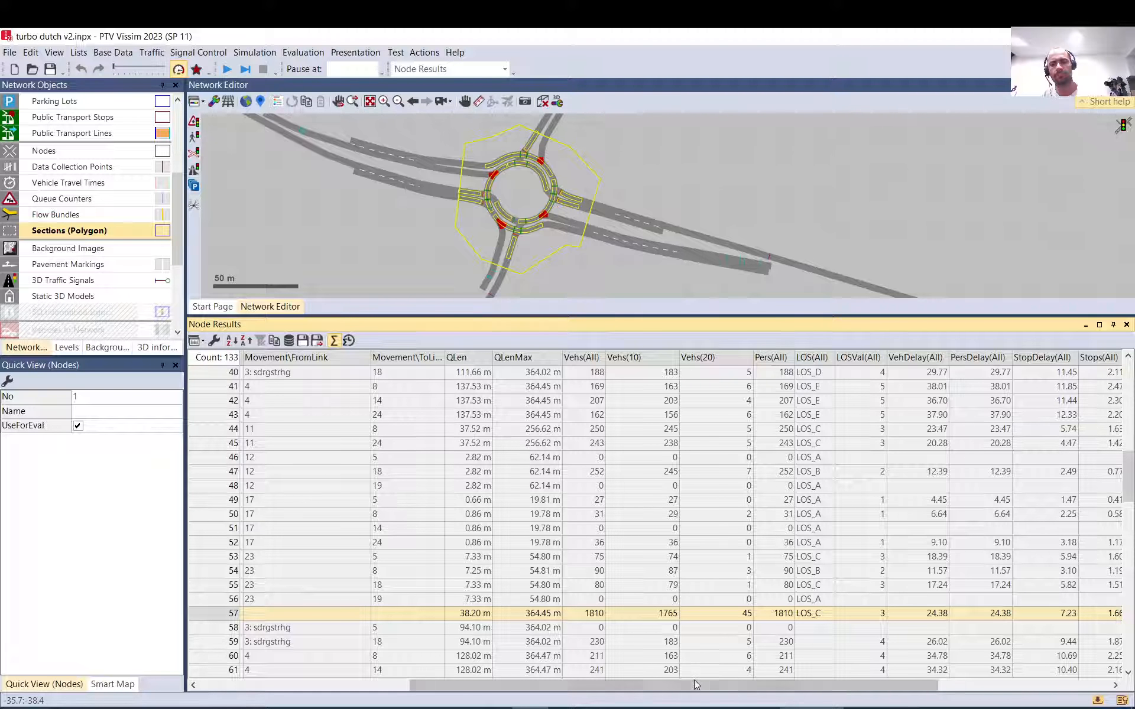
{"action": "scroll", "coordinate": [681, 633], "scroll_direction": "right", "scroll_amount": 5}
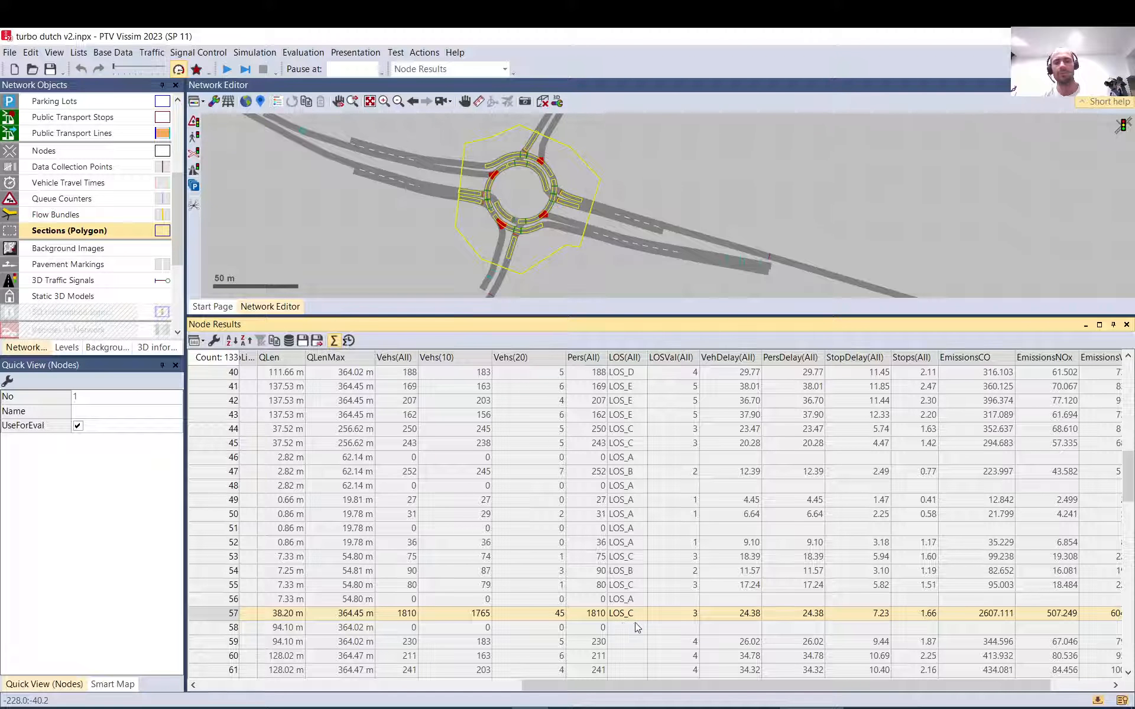
{"action": "left_click_drag", "start_coordinate": [655, 687], "coordinate": [714, 688]}
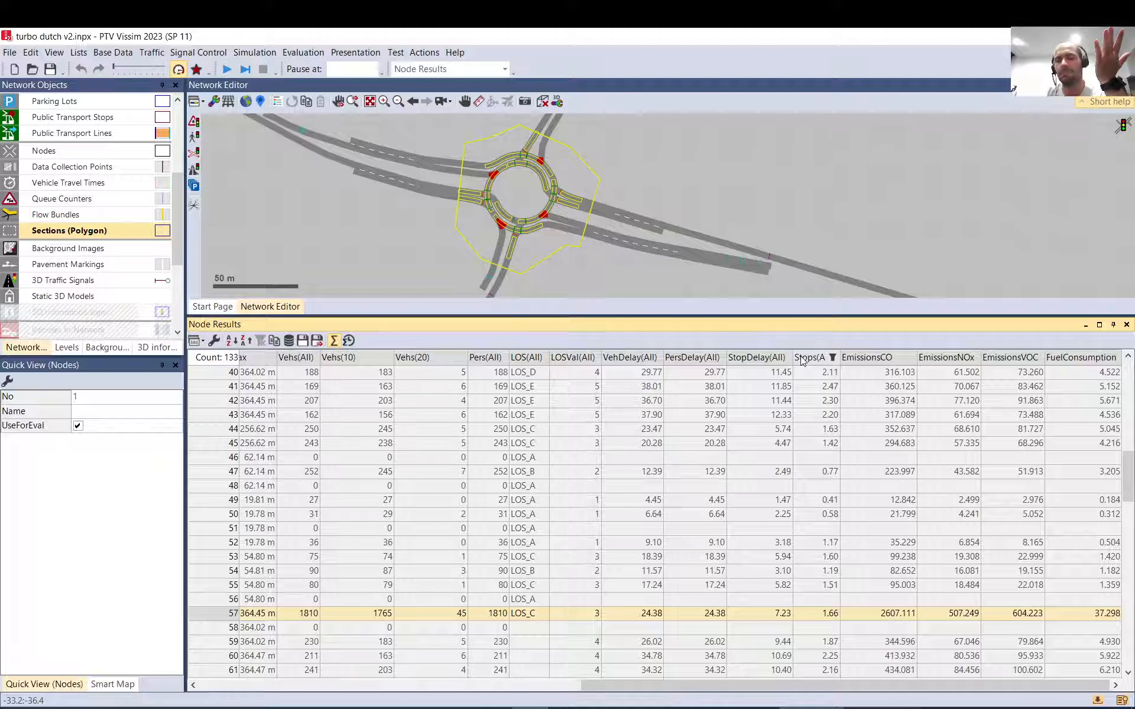
{"action": "left_click", "coordinate": [768, 357]}
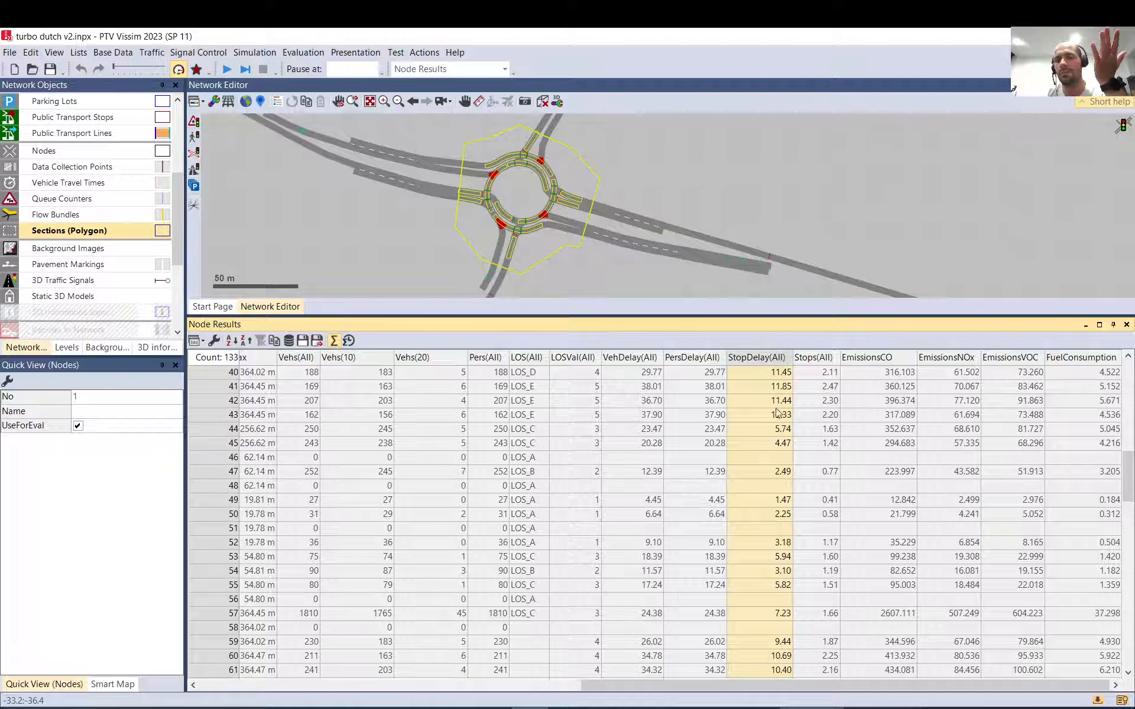
{"action": "left_click_drag", "start_coordinate": [819, 629], "coordinate": [830, 600]}
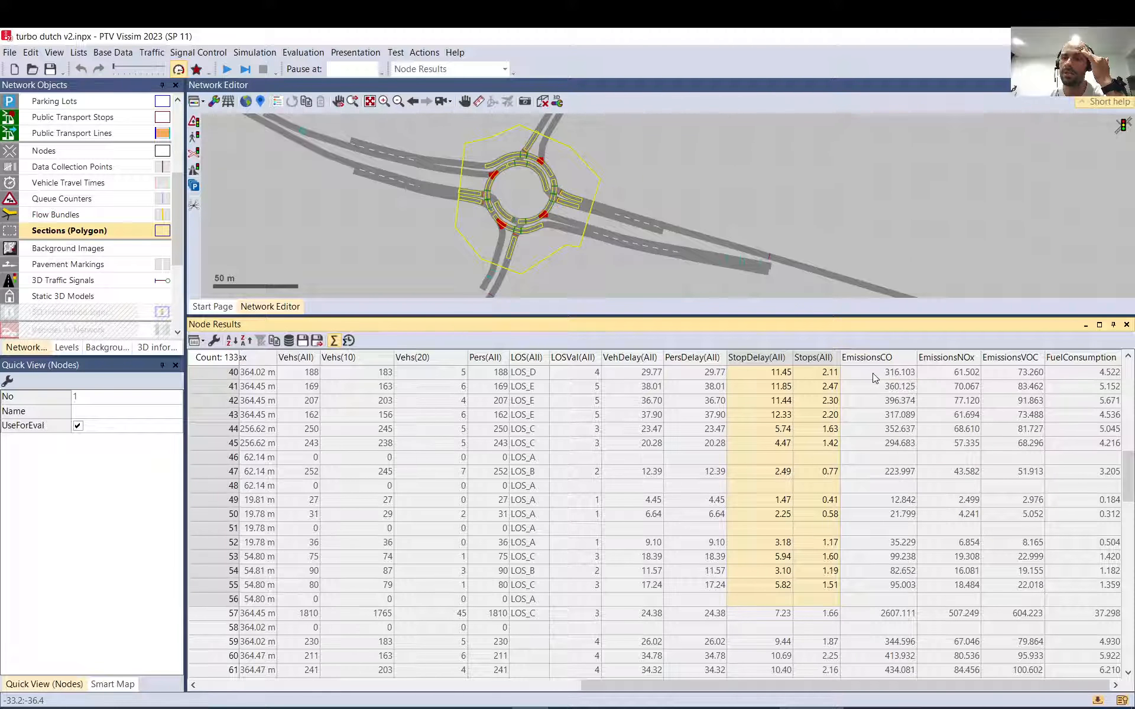
- Examine the CO, NOx and VOC emissions and fuel consumption per movement and for the whole node, and deselect node 1
{"action": "left_click_drag", "start_coordinate": [875, 379], "coordinate": [1090, 634]}
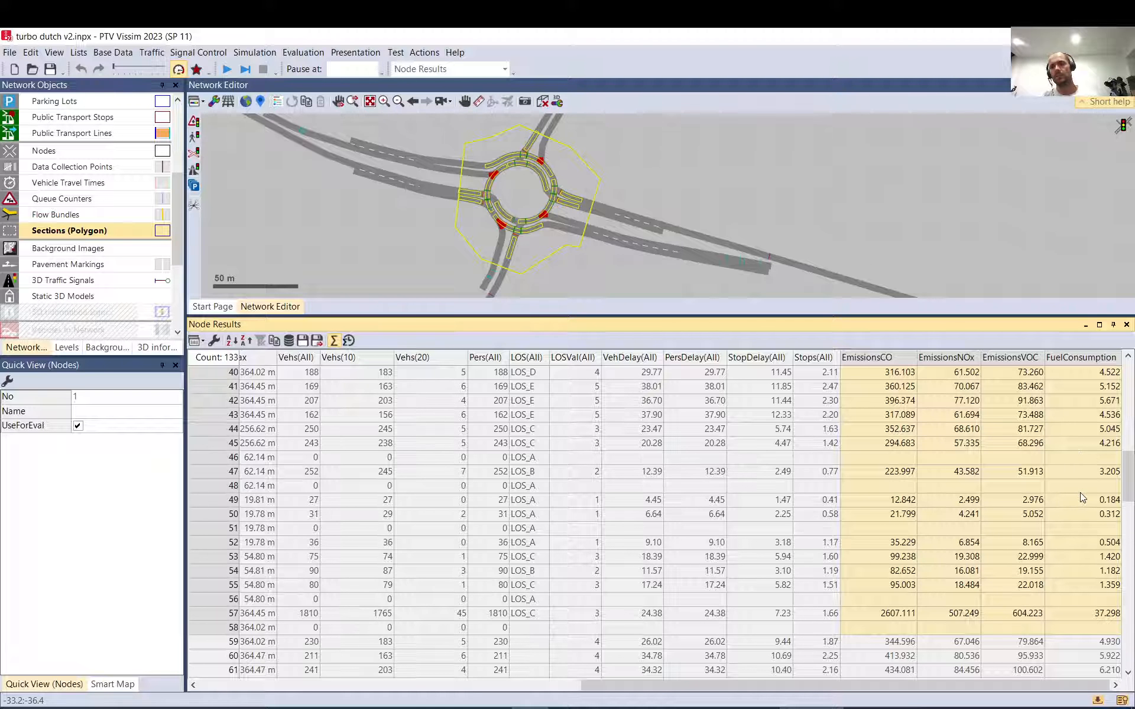
{"action": "left_click_drag", "start_coordinate": [1092, 479], "coordinate": [872, 477]}
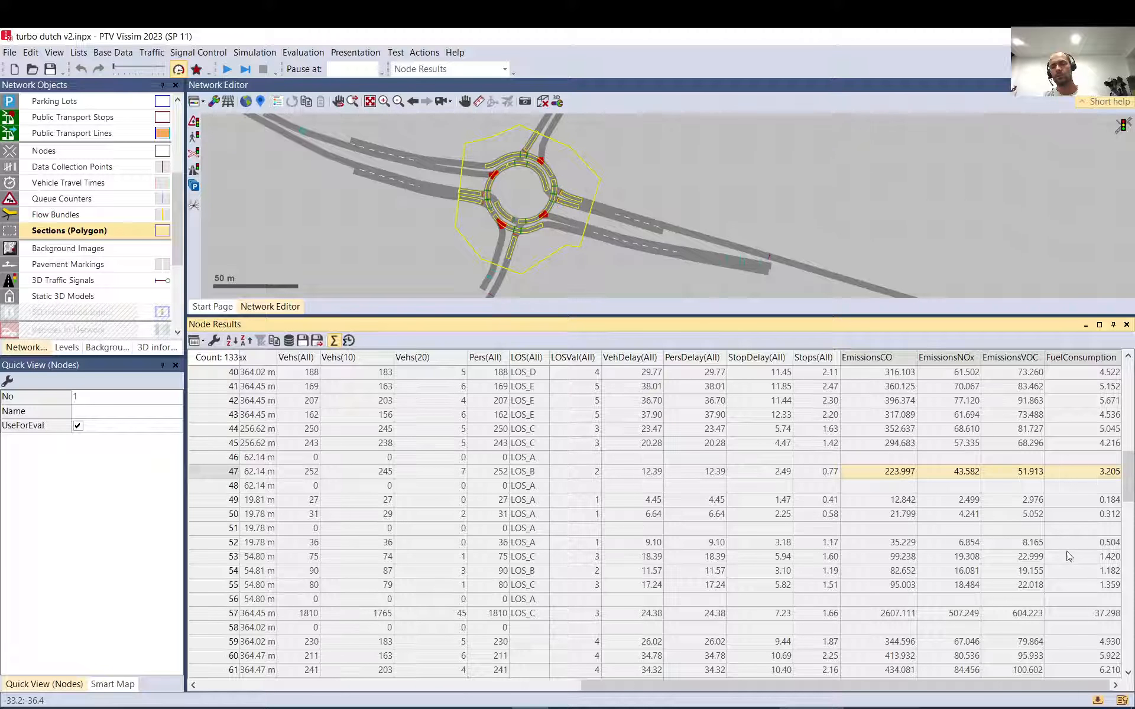
{"action": "left_click", "coordinate": [1080, 616]}
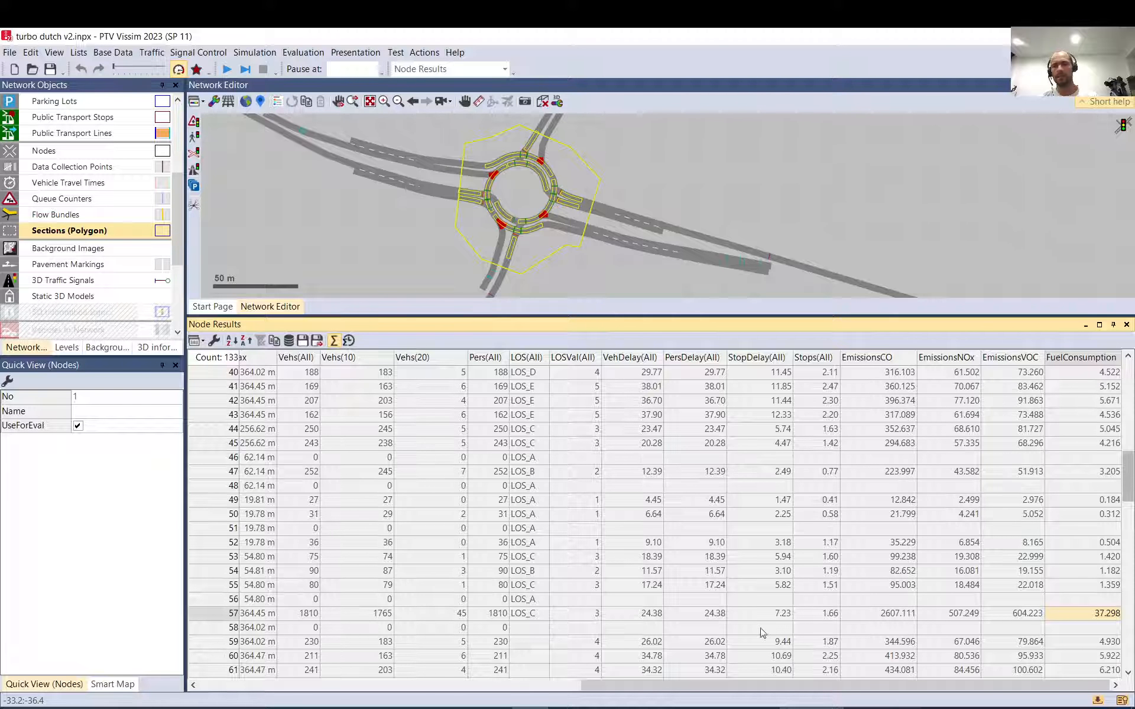
{"action": "left_click_drag", "start_coordinate": [693, 689], "coordinate": [683, 689]}
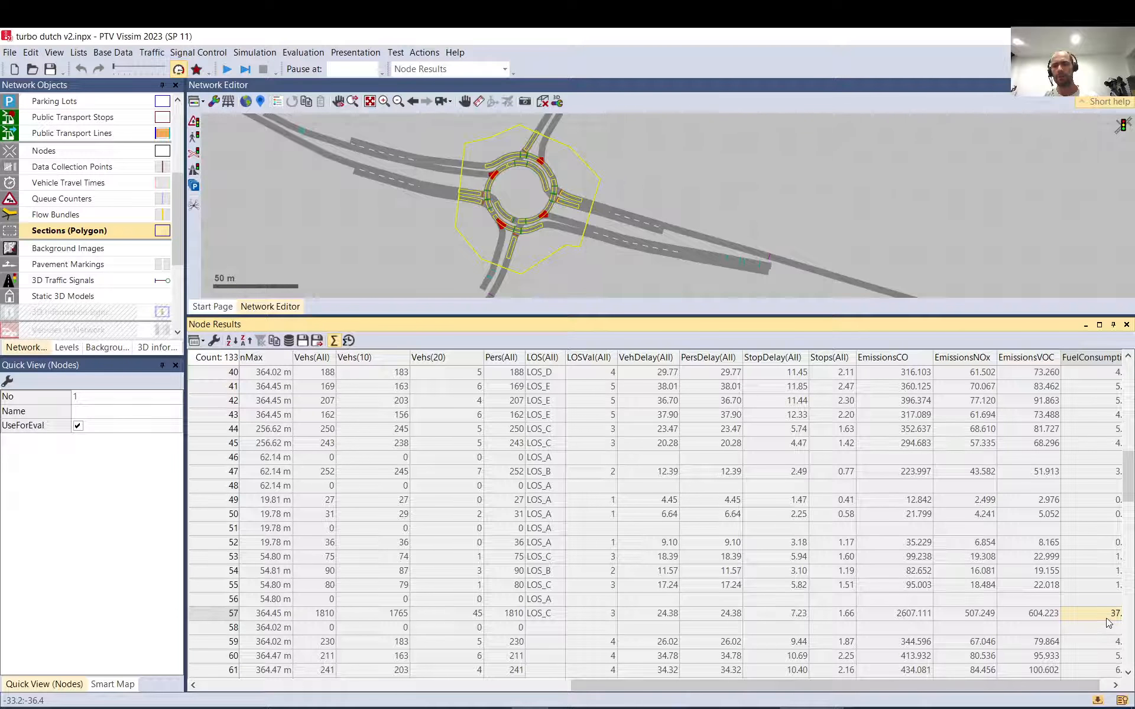
{"action": "left_click_drag", "start_coordinate": [1104, 615], "coordinate": [897, 380]}
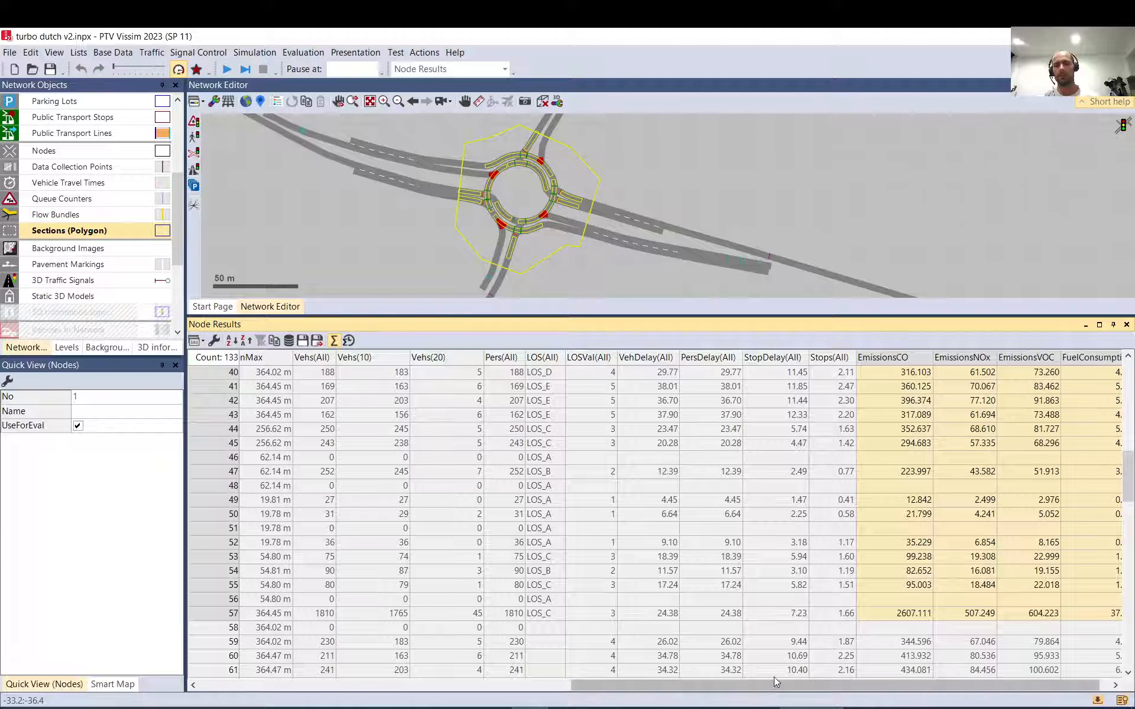
{"action": "left_click_drag", "start_coordinate": [775, 685], "coordinate": [374, 665]}
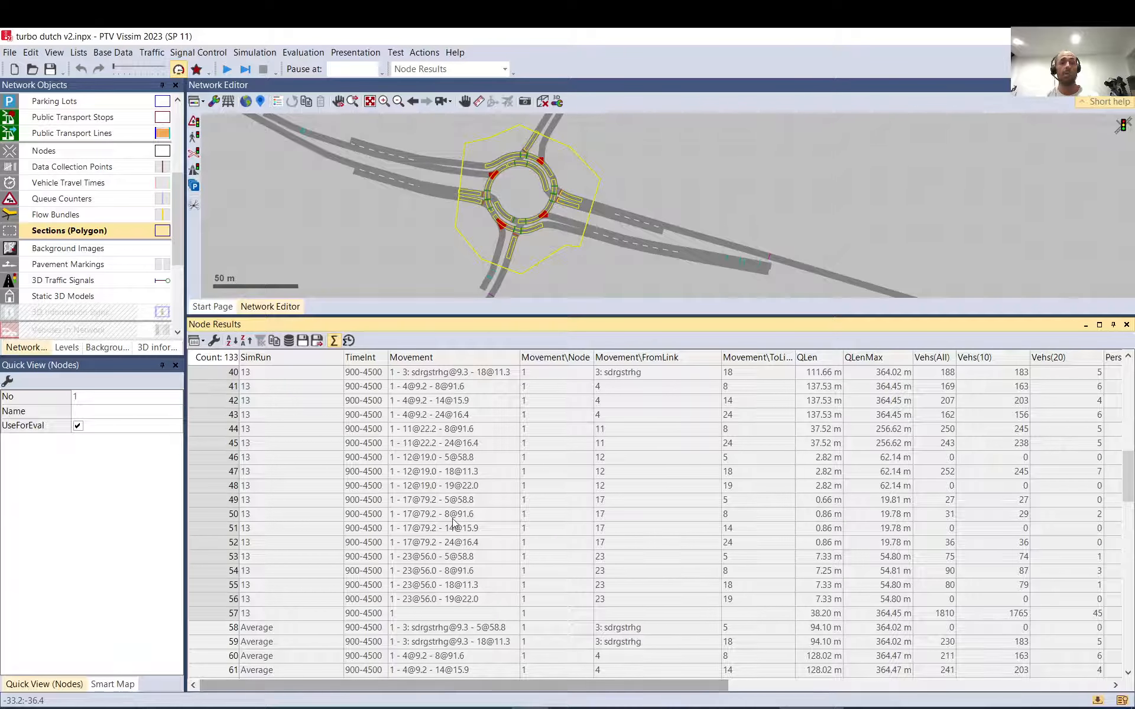
{"action": "left_click", "coordinate": [641, 263]}
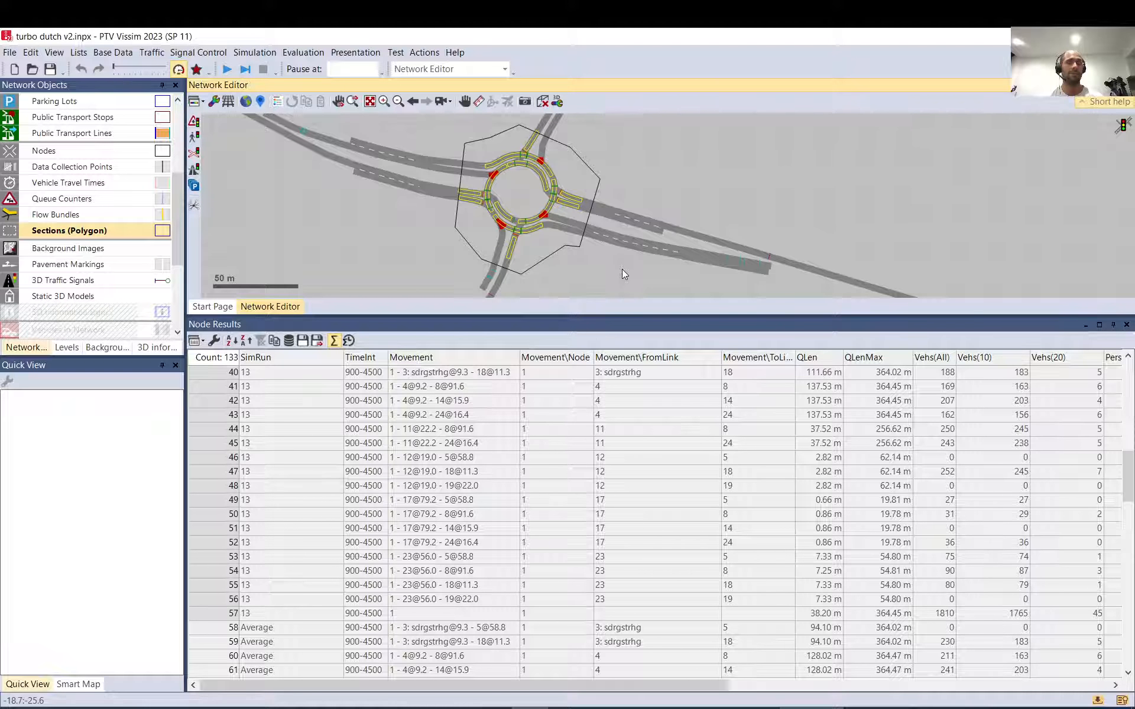